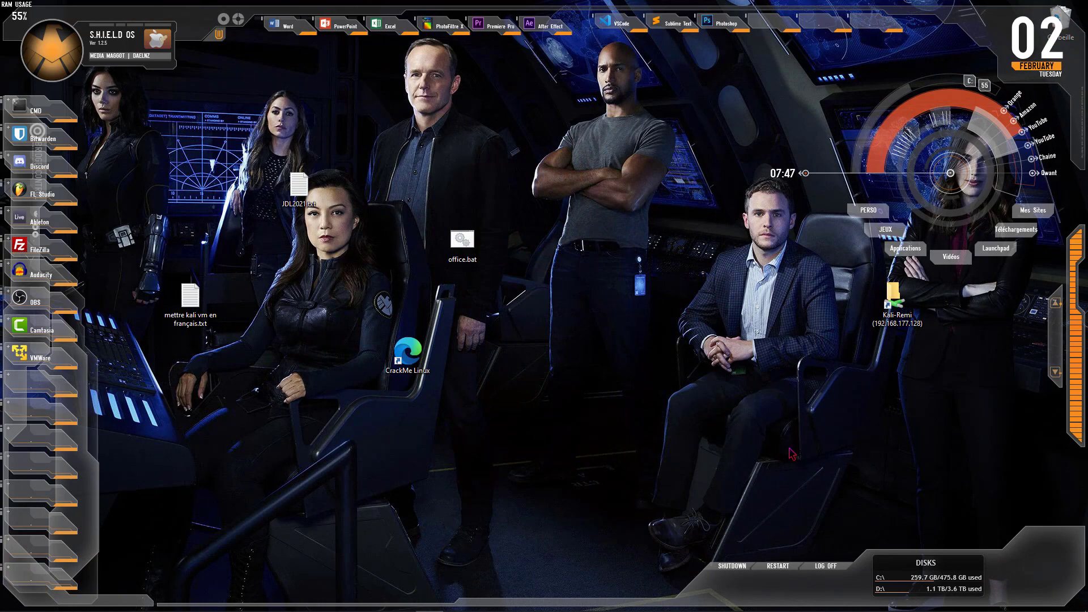
Bring up logo_rems38.png in Photos to examine the finished logo, and minimize the viewer
mouse_move(715, 611)
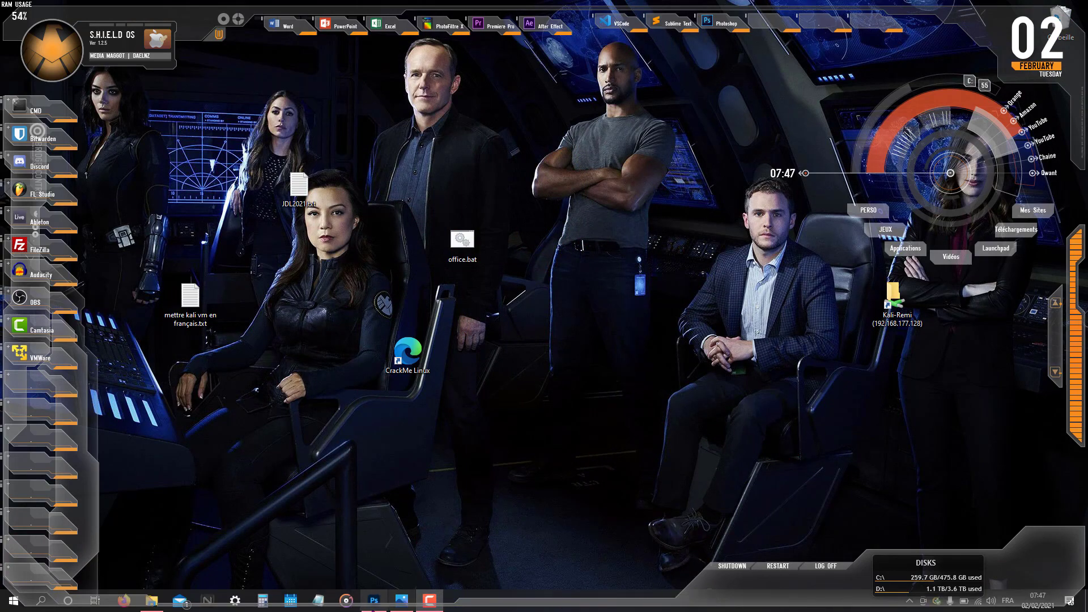
click(401, 599)
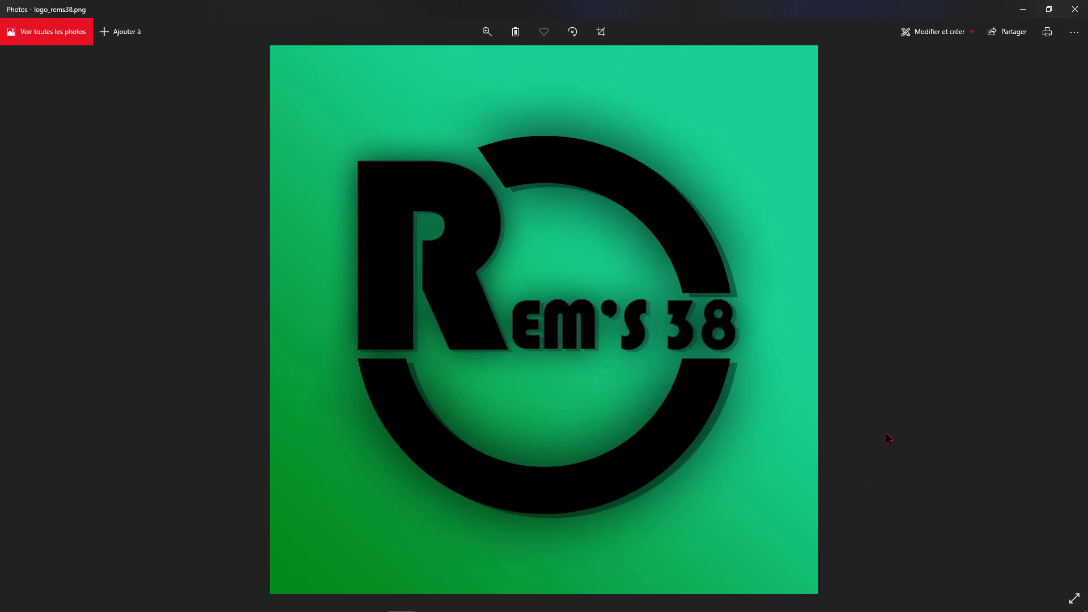
click(1023, 10)
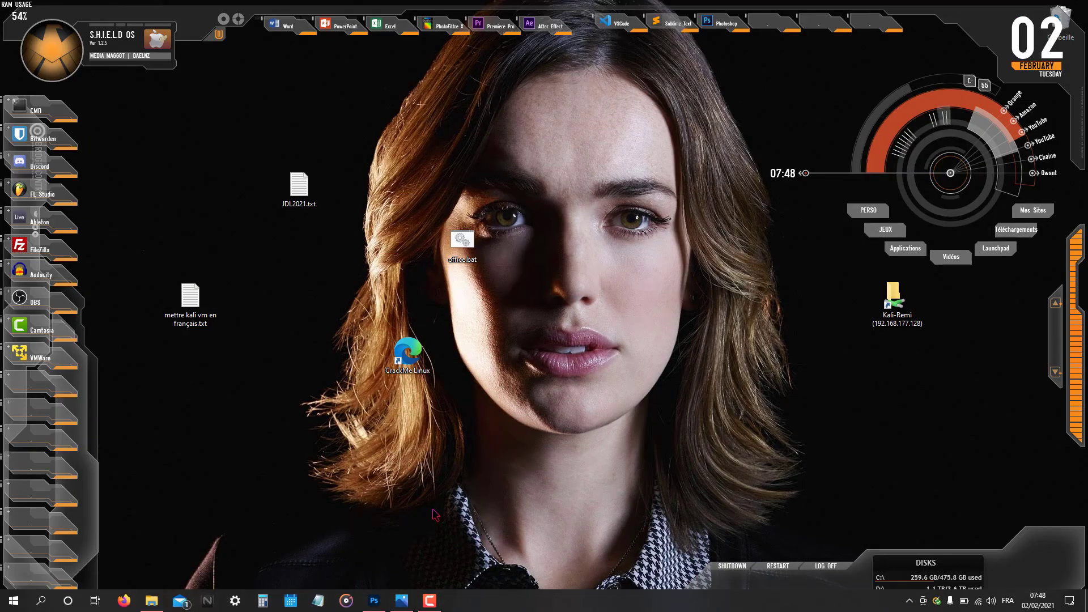
Switch to Photoshop and start a new document from the recent 2000 x 2000 px custom preset, measured in pixels
click(374, 600)
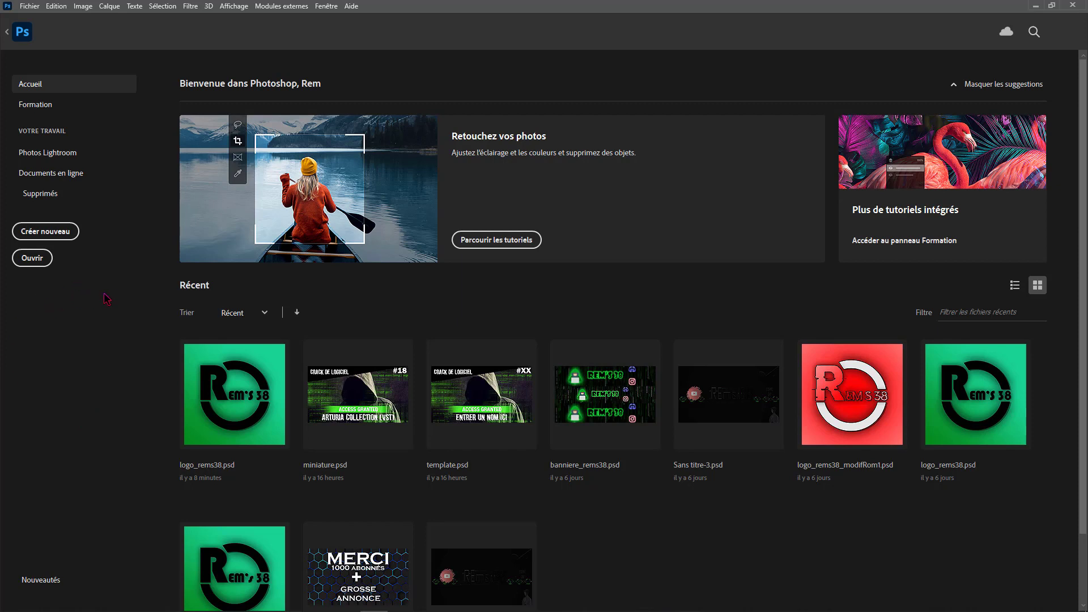
click(69, 232)
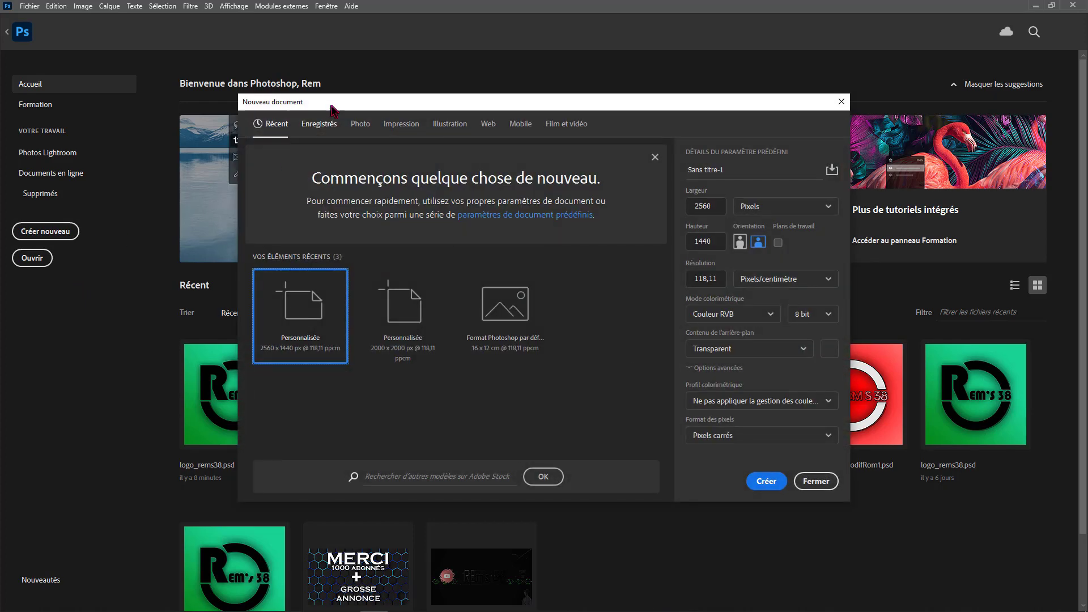
click(390, 354)
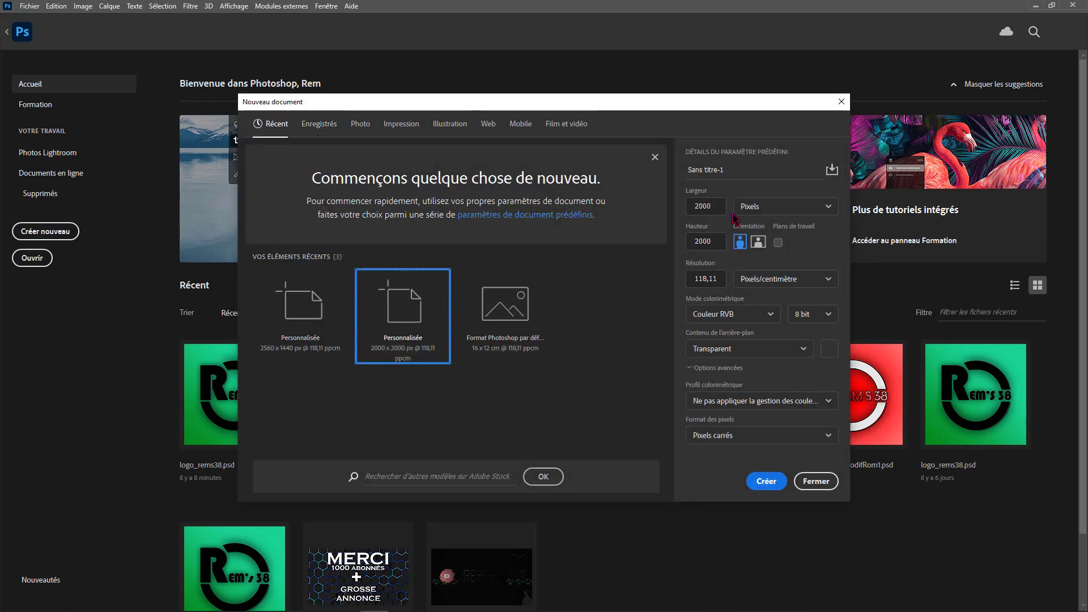
click(702, 241)
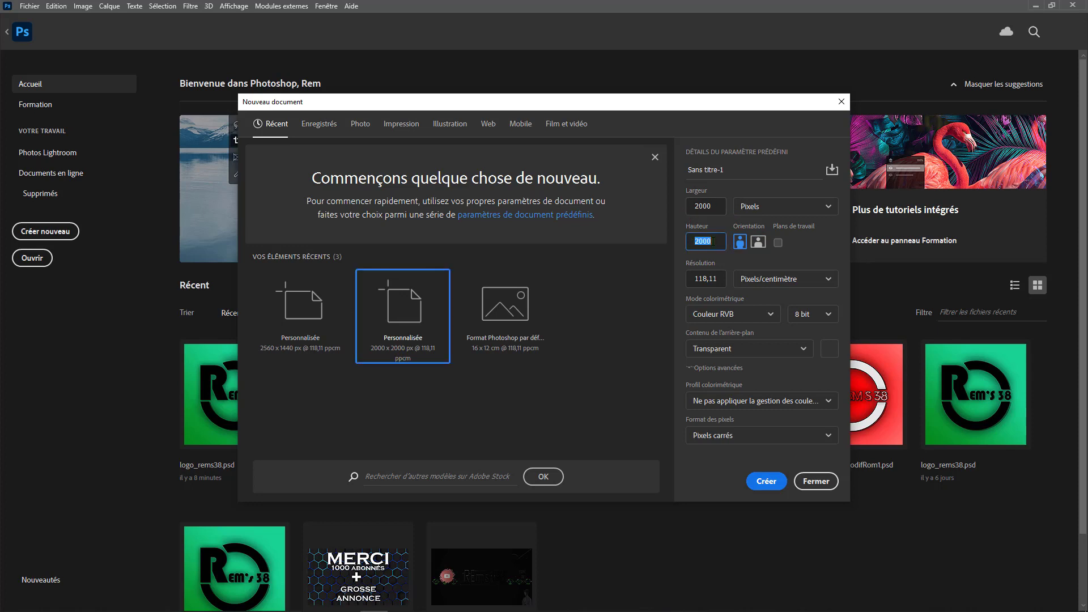
click(748, 206)
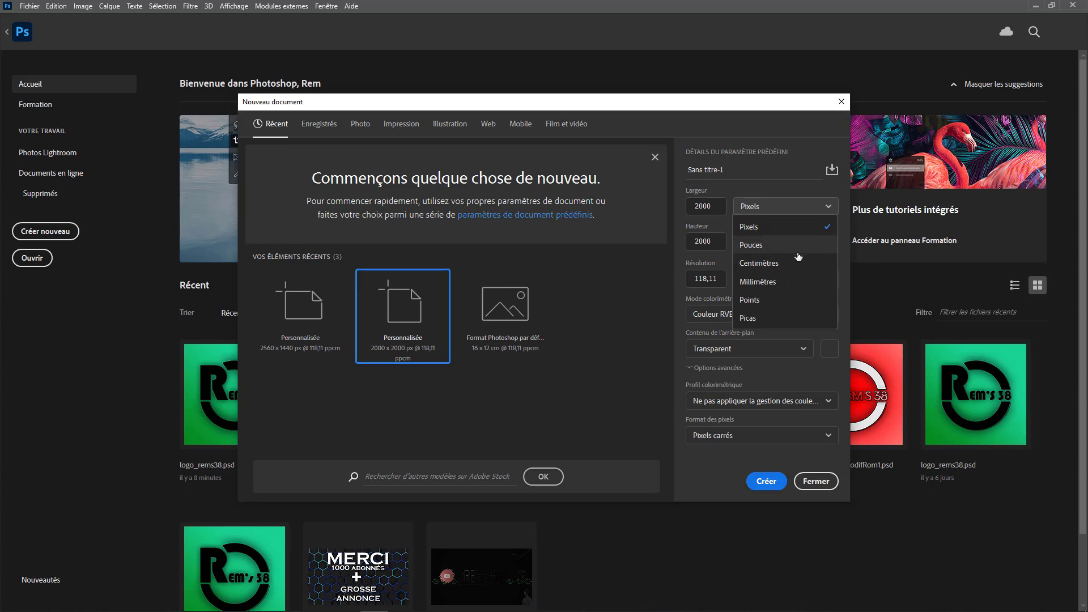
click(740, 202)
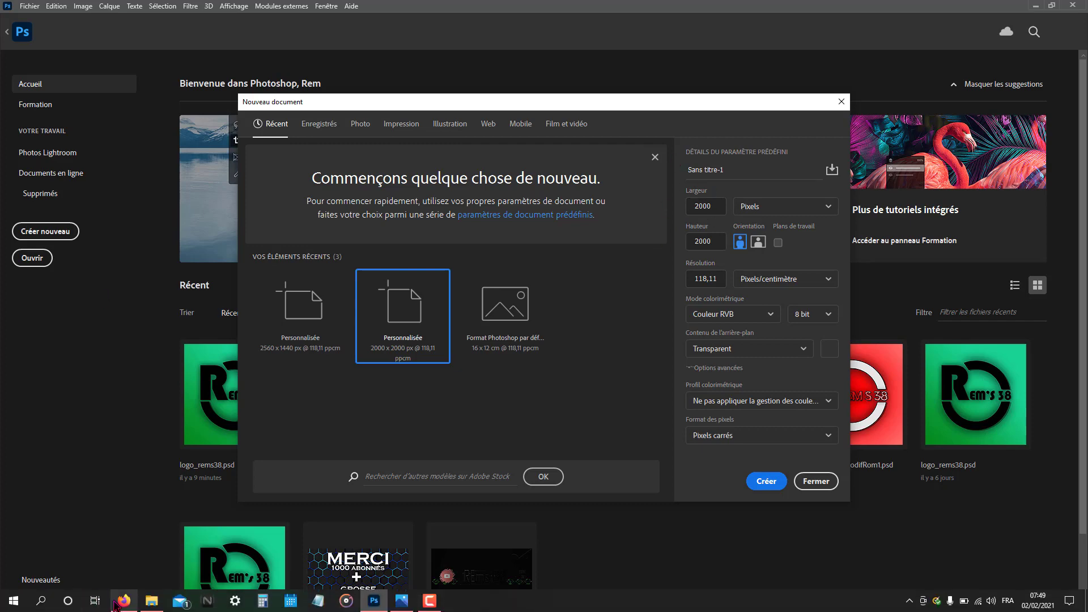
Switch to YouTube Studio in Firefox, check the recommended profile photo dimensions, and return to Photoshop
click(123, 602)
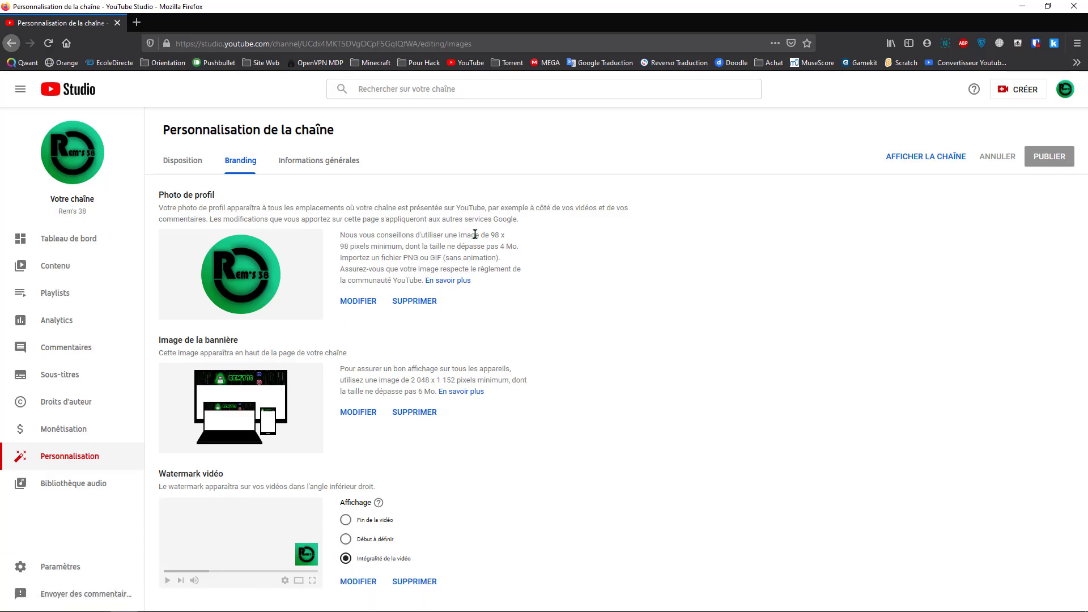
drag(491, 235, 347, 246)
click(348, 246)
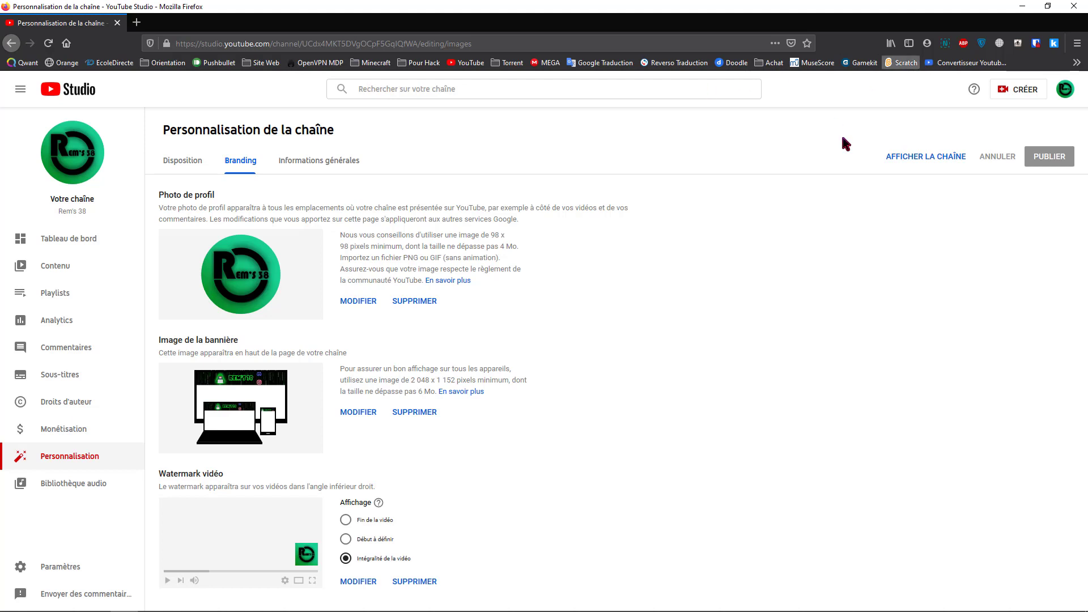
click(1022, 6)
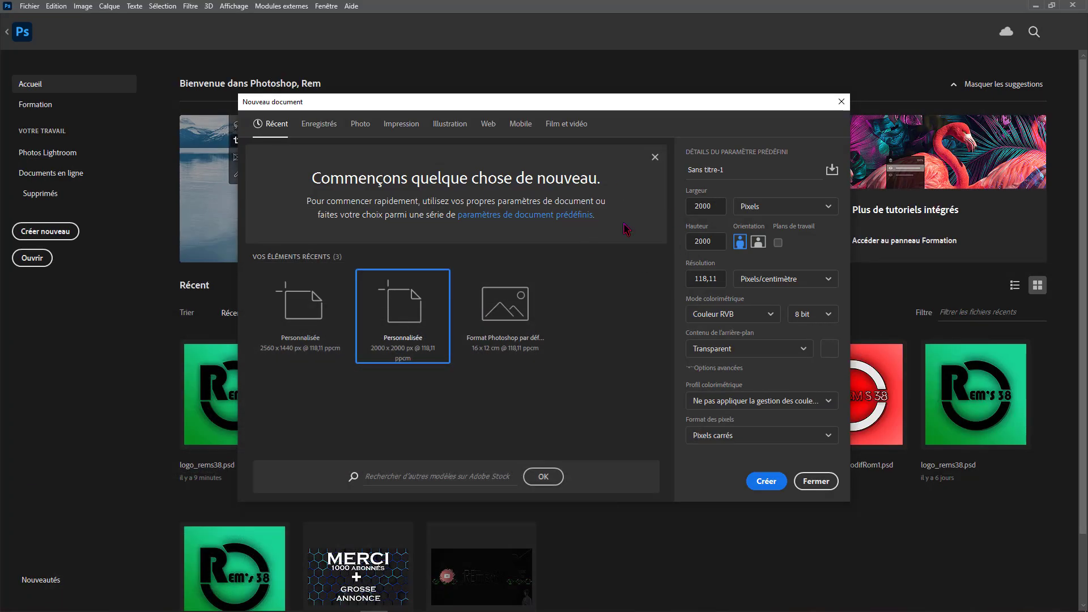
Name the new document logo_video, choose a transparent background and create it
double_click(707, 207)
click(708, 207)
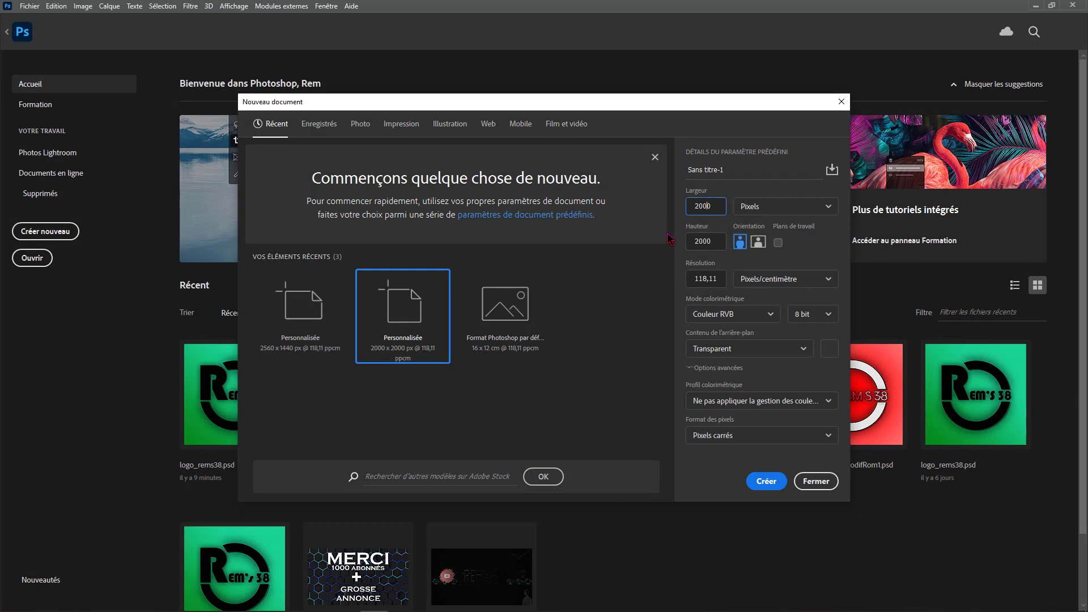
key(shift+Tab)
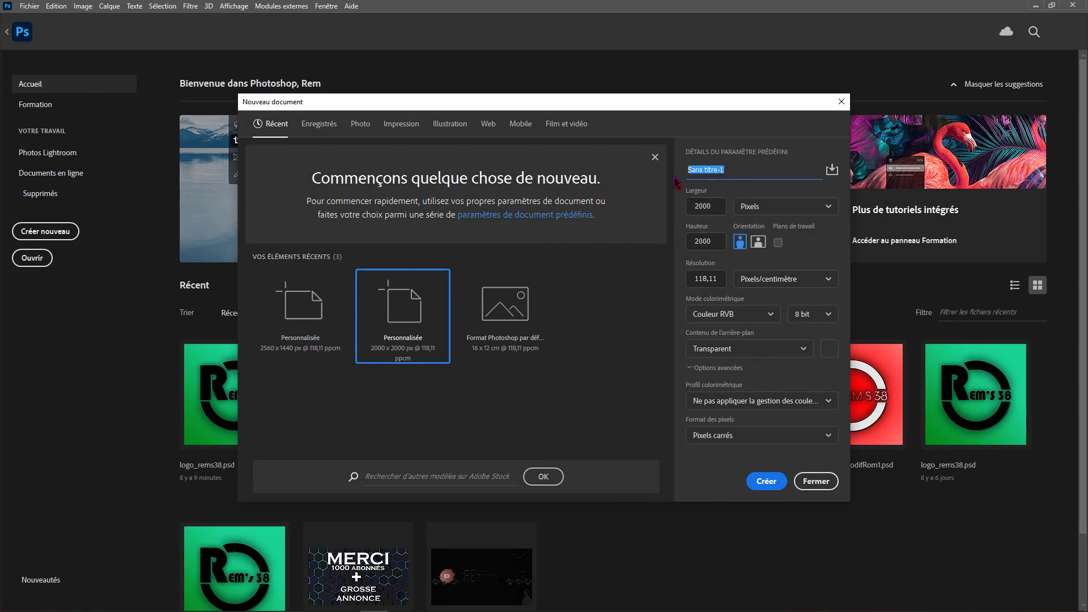
text(logo_video)
click(723, 349)
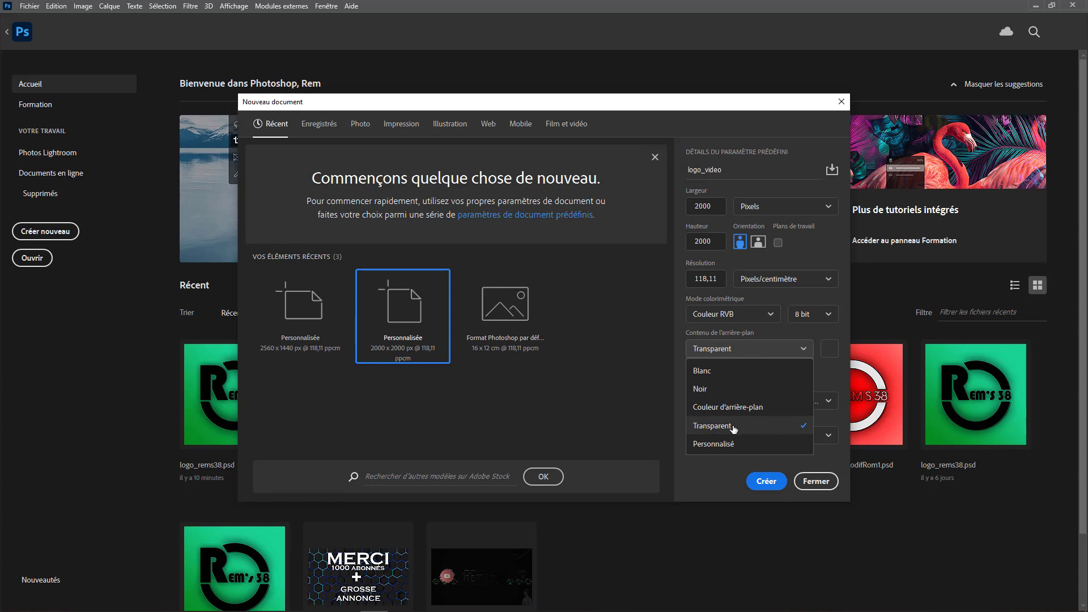
click(785, 426)
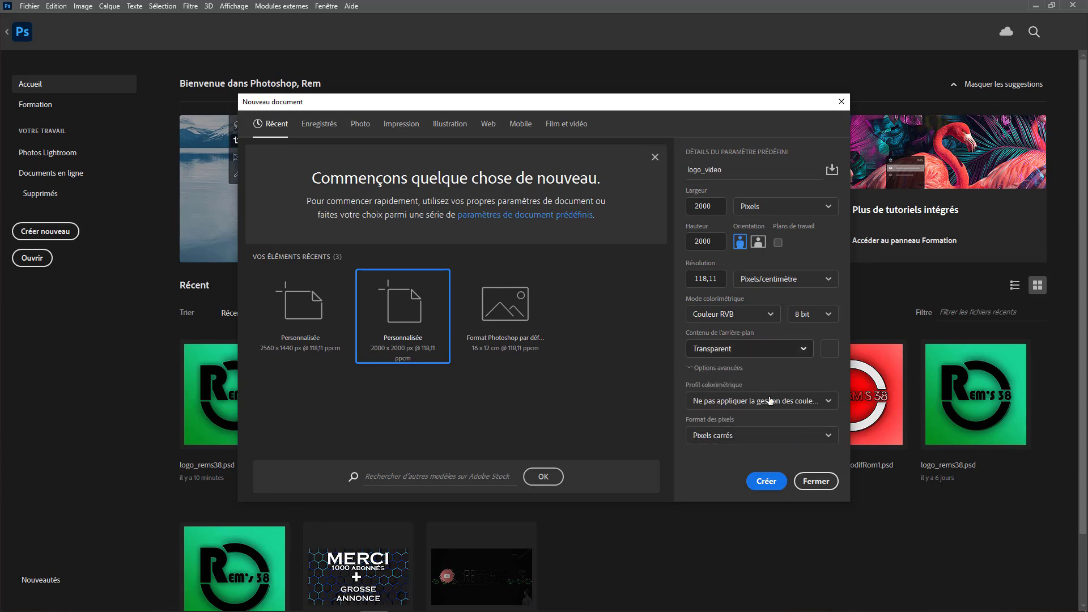
click(766, 481)
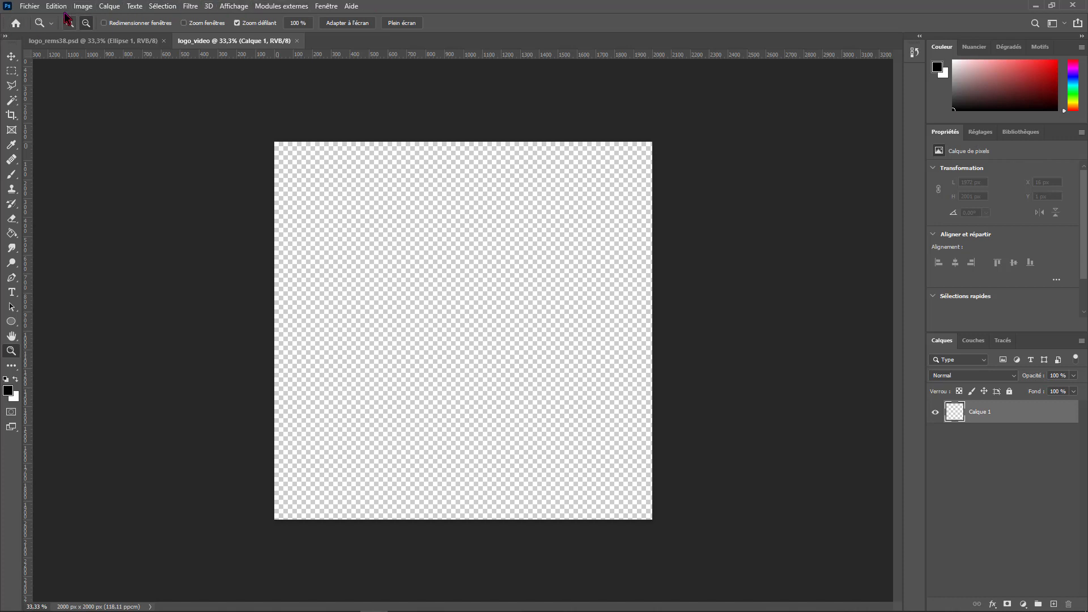
Look through the program's menus and the available tools, including the Magic Wand and Crop tool variants
click(80, 7)
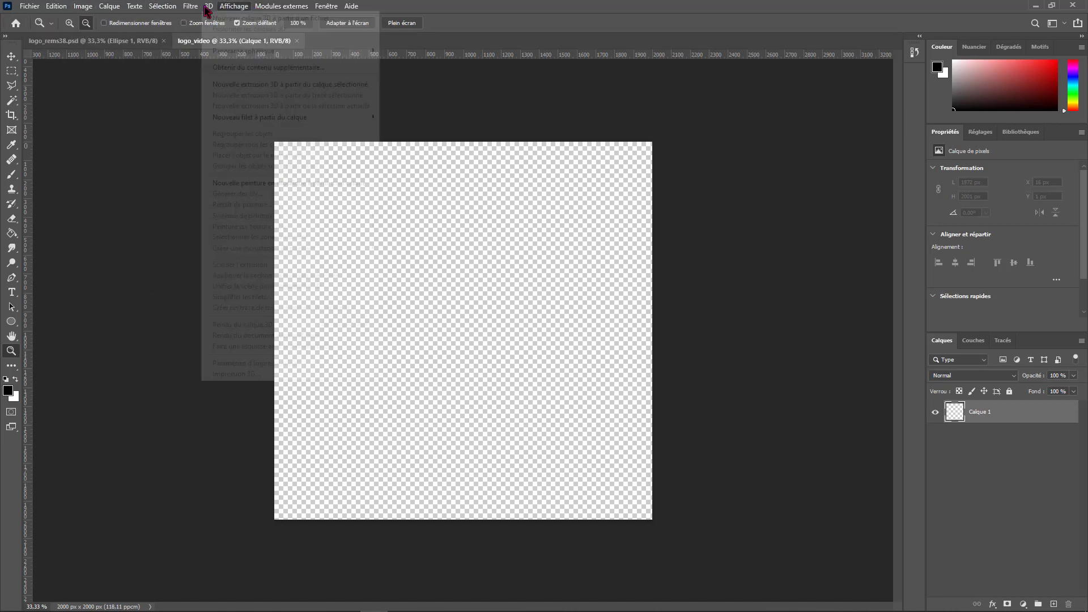
click(180, 81)
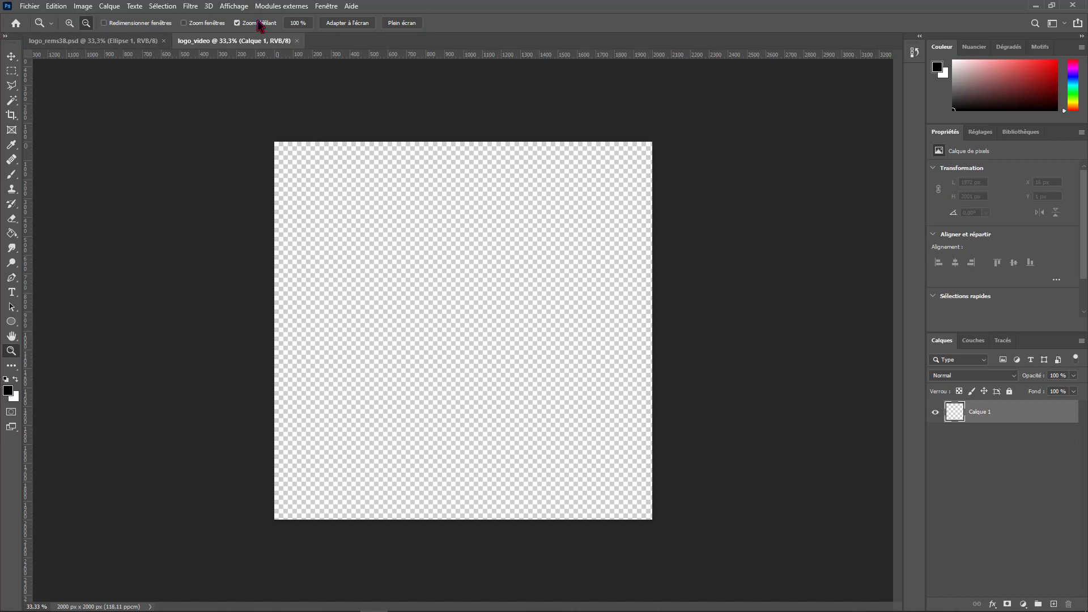
click(12, 71)
click(12, 102)
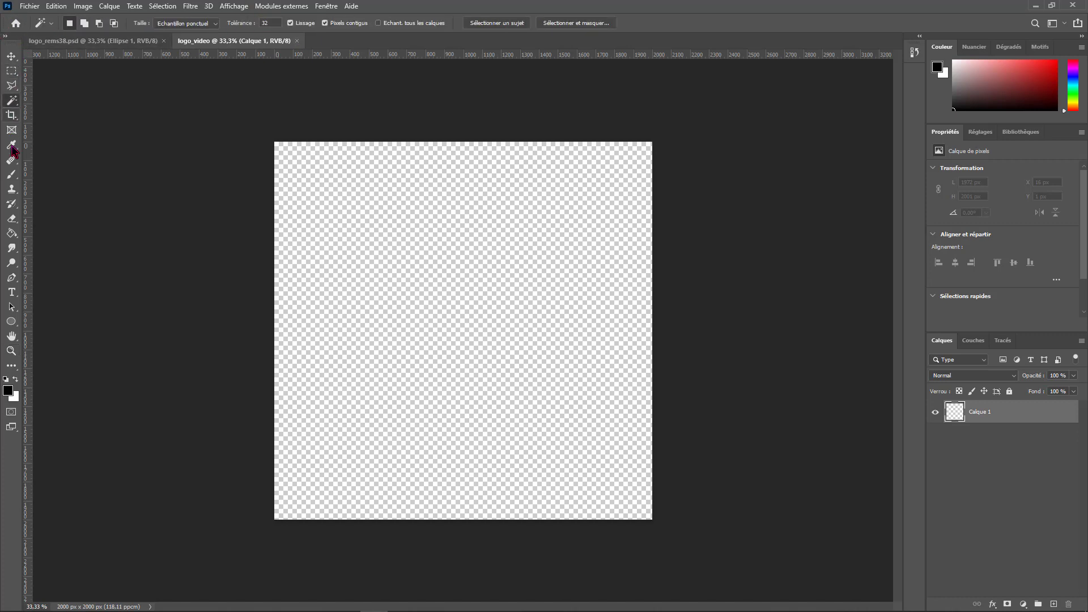
click(12, 146)
click(12, 175)
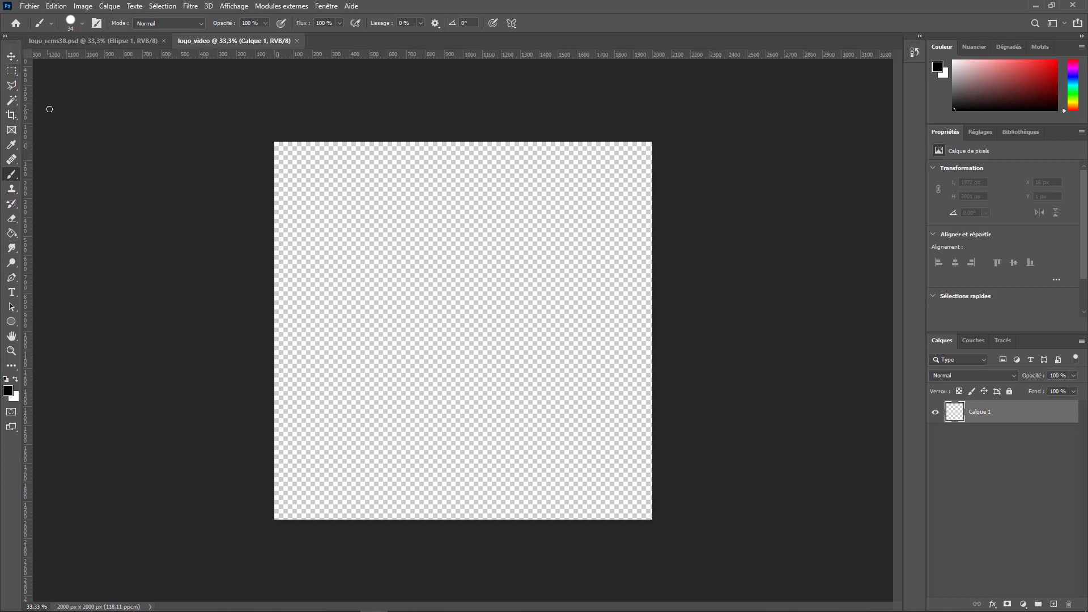
click(13, 103)
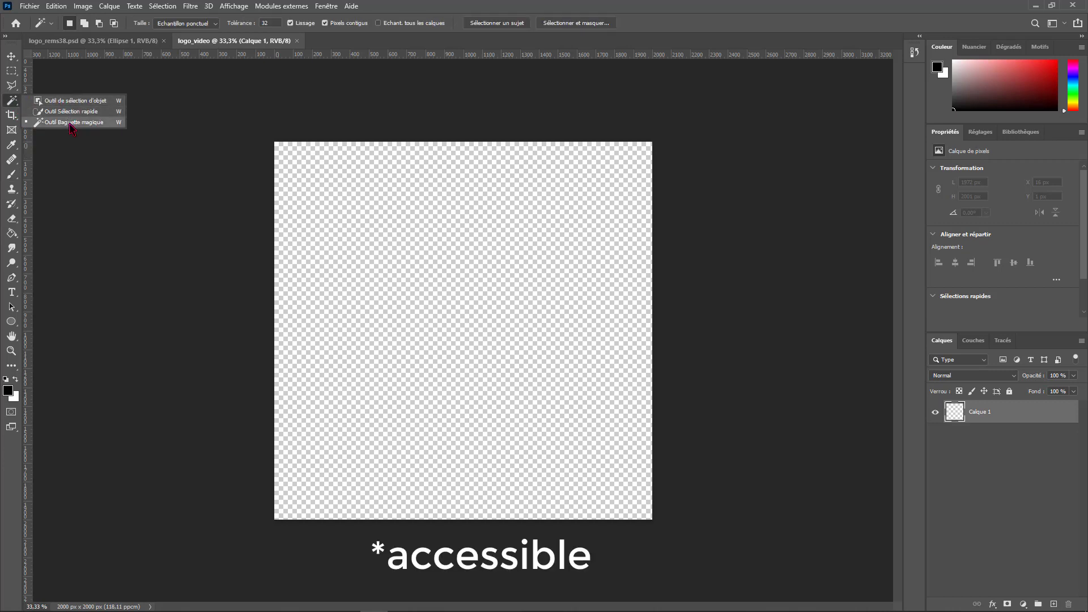
click(11, 115)
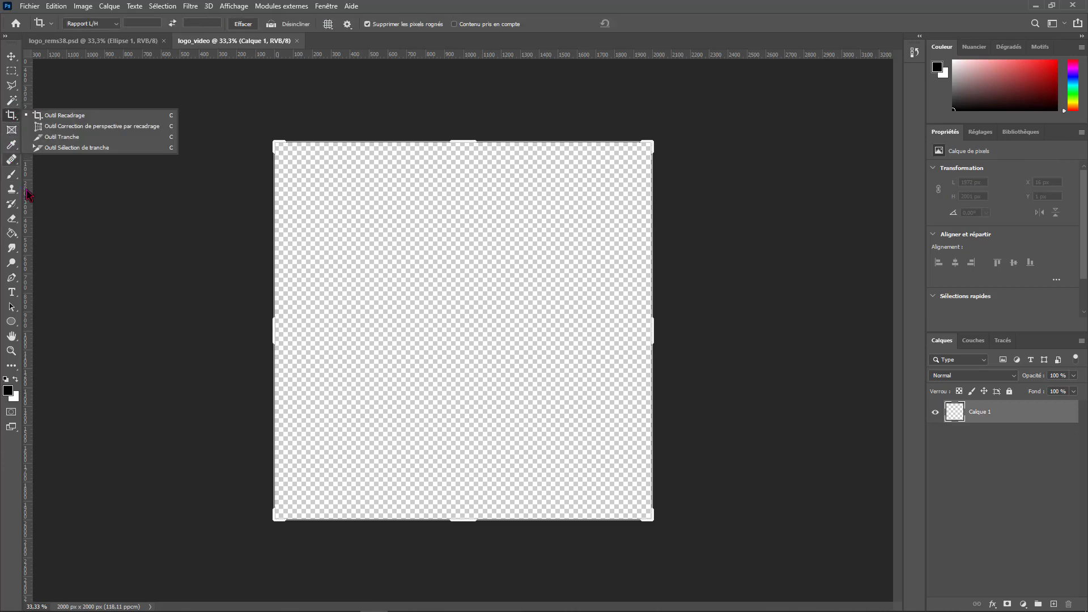
click(11, 479)
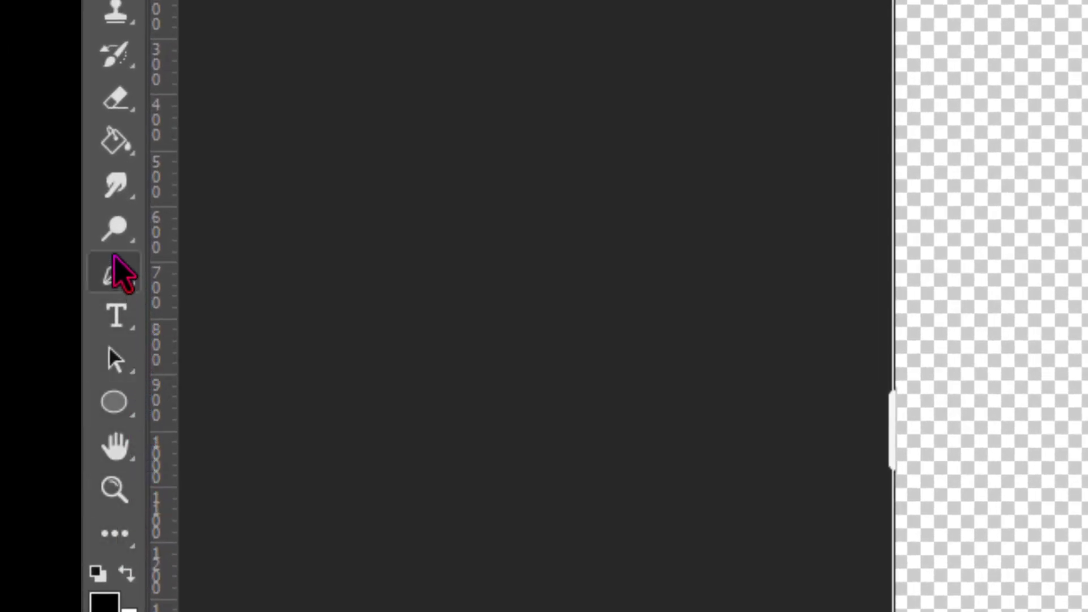
right_click(115, 101)
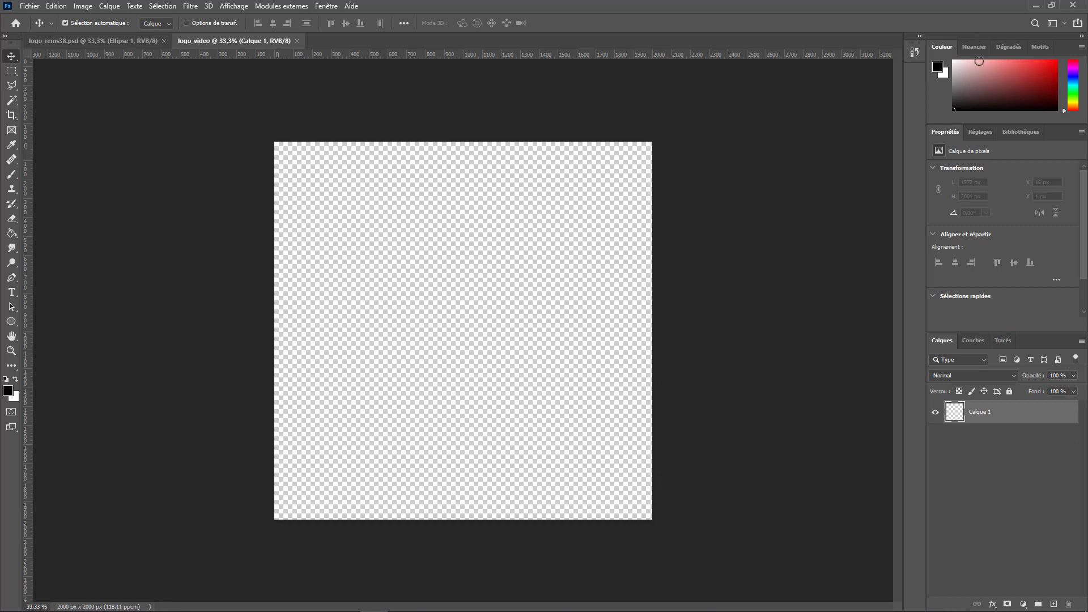
Look through the swatches, gradients and patterns, and return to the colour picker
click(986, 49)
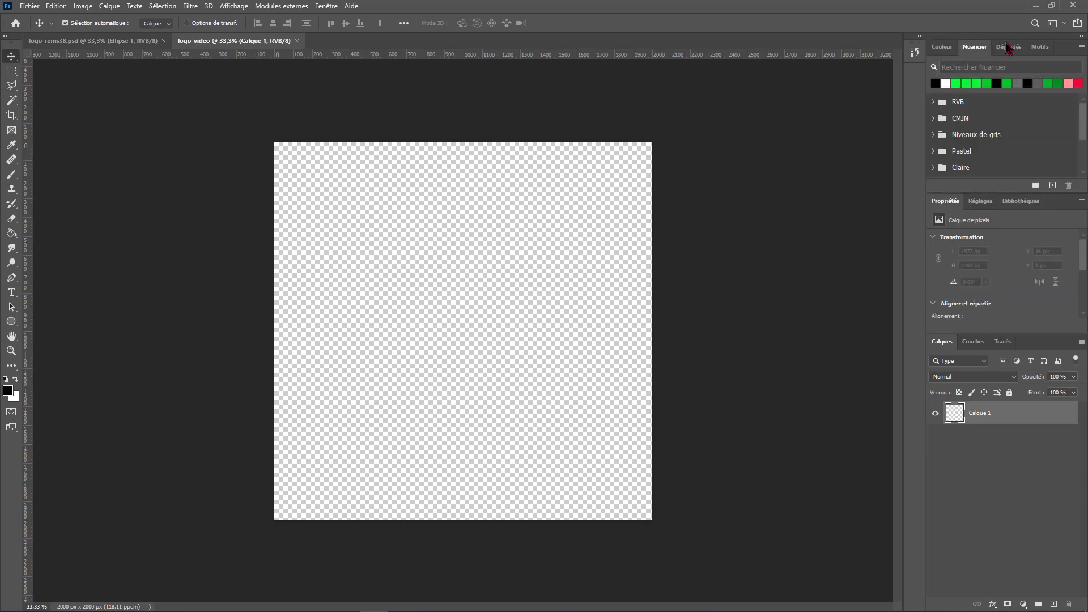
click(1009, 47)
click(1040, 47)
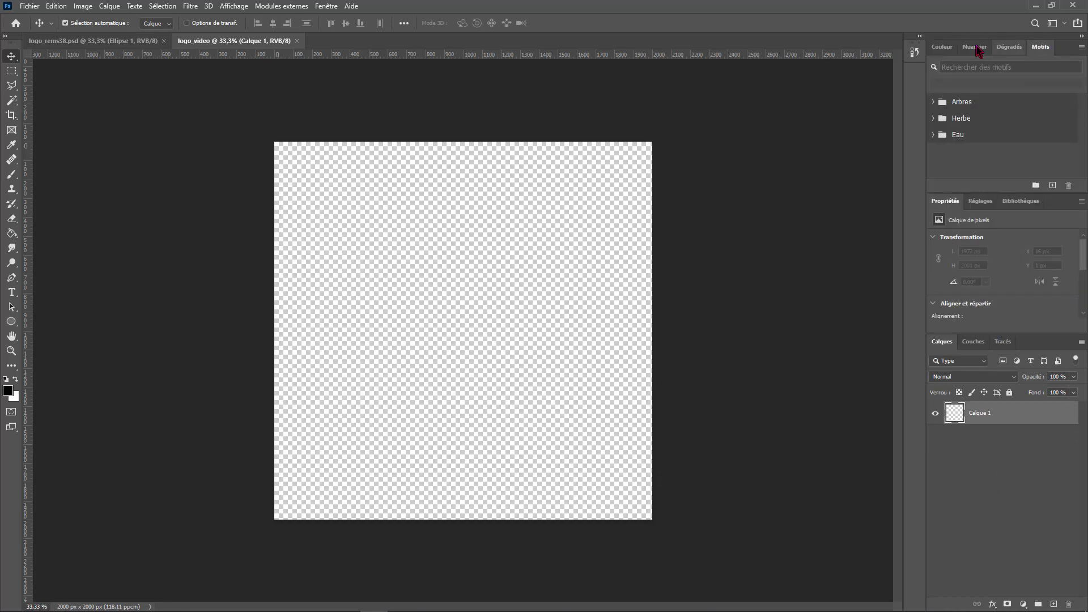
click(941, 48)
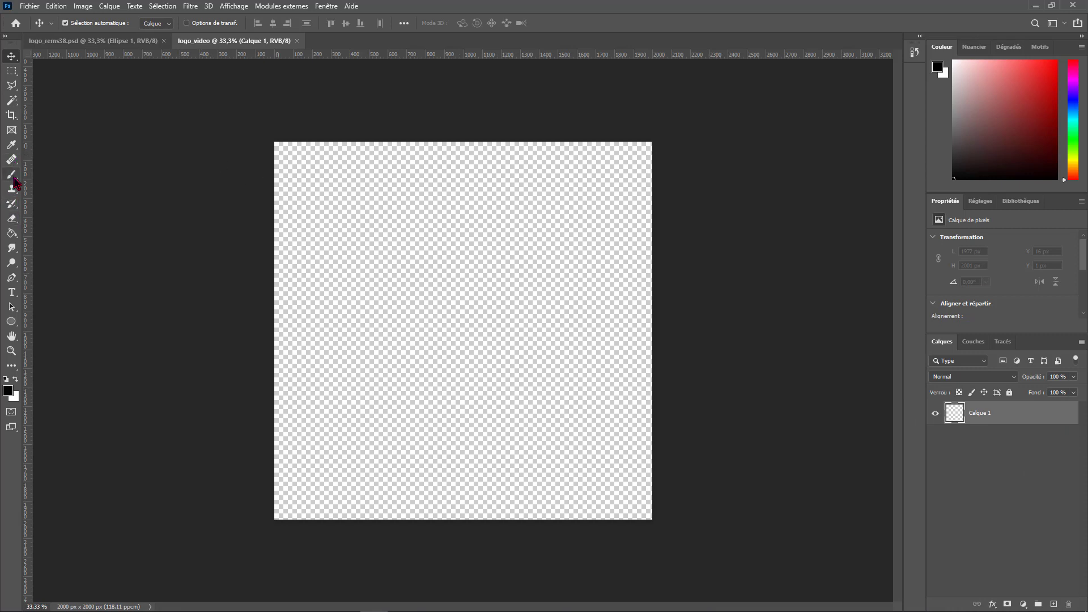
Paint a black freehand brush stroke on Calque 1, and add a new layer with a second curved stroke
mouse_move(308, 224)
mouse_down()
mouse_move(466, 254)
mouse_move(535, 282)
mouse_move(408, 211)
mouse_up()
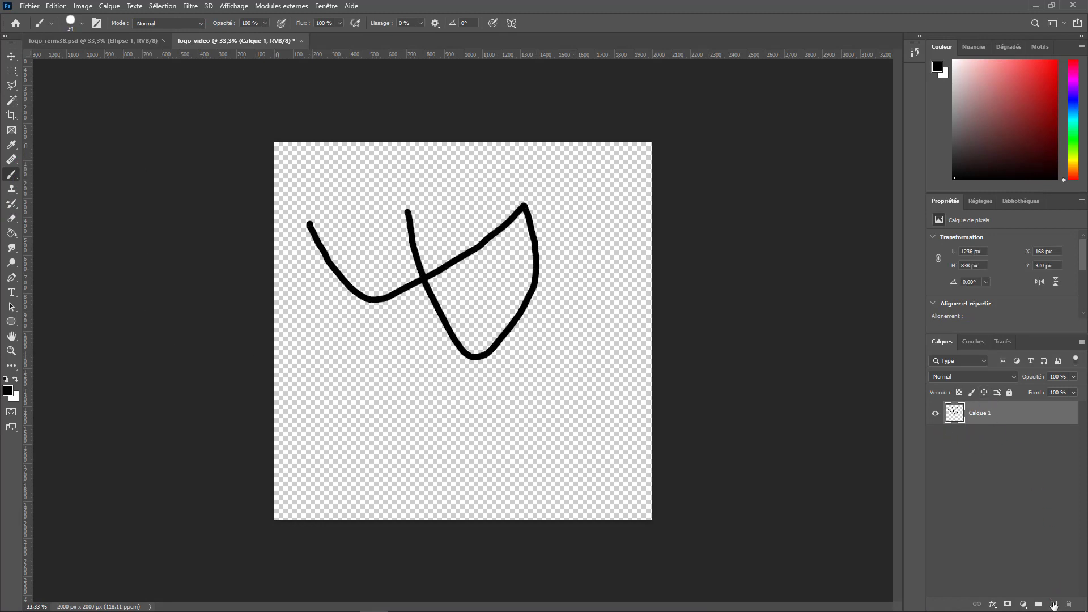
click(1053, 605)
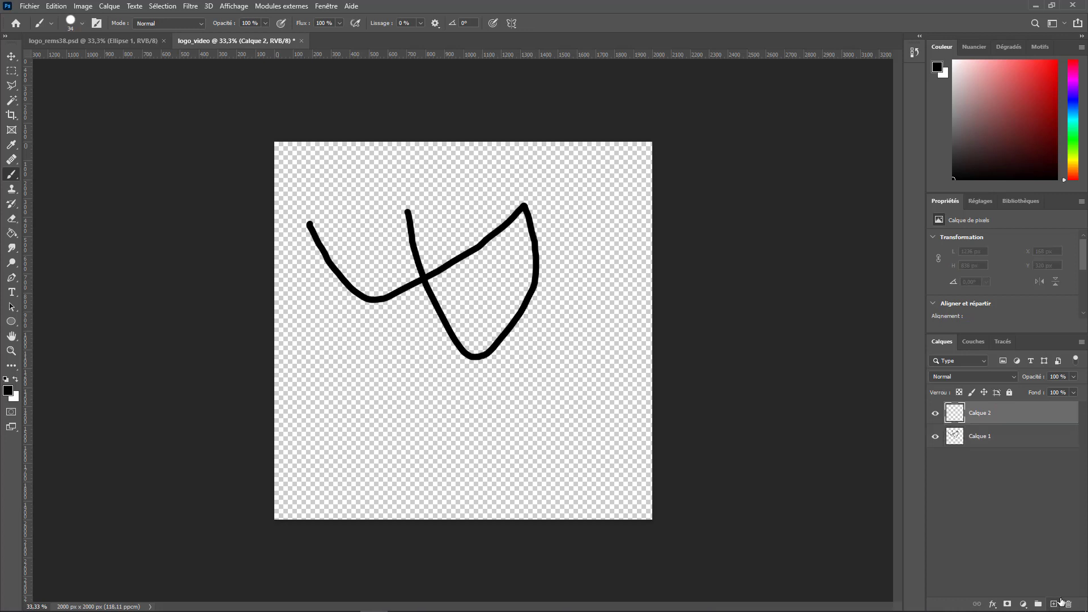
mouse_move(556, 447)
mouse_down()
mouse_move(508, 376)
mouse_move(473, 199)
mouse_up()
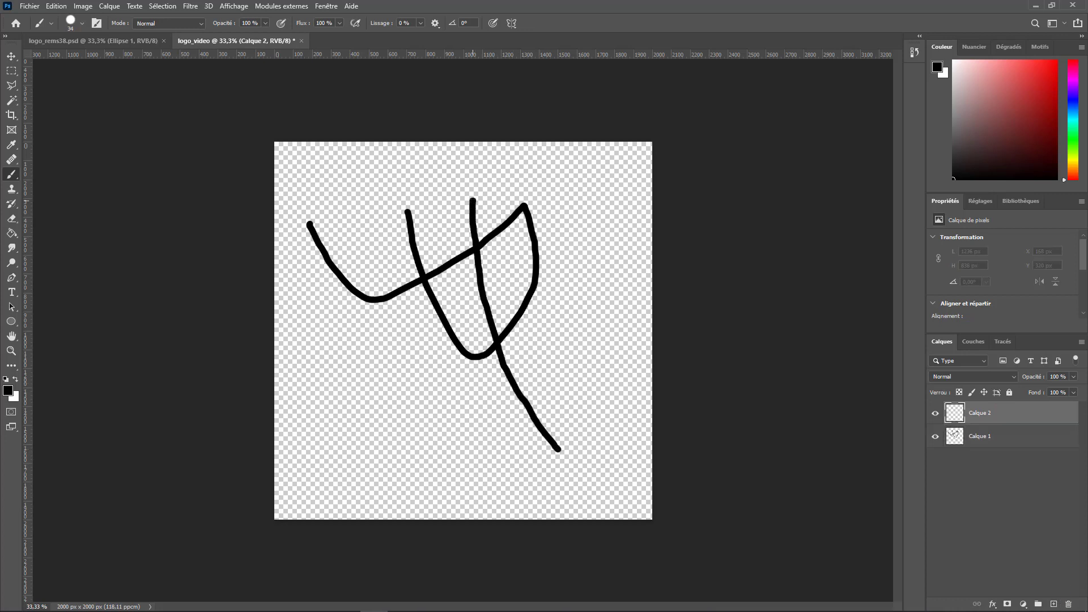
Hide and show Calque 1 and Calque 2 in turn to see which stroke belongs to each layer
click(936, 436)
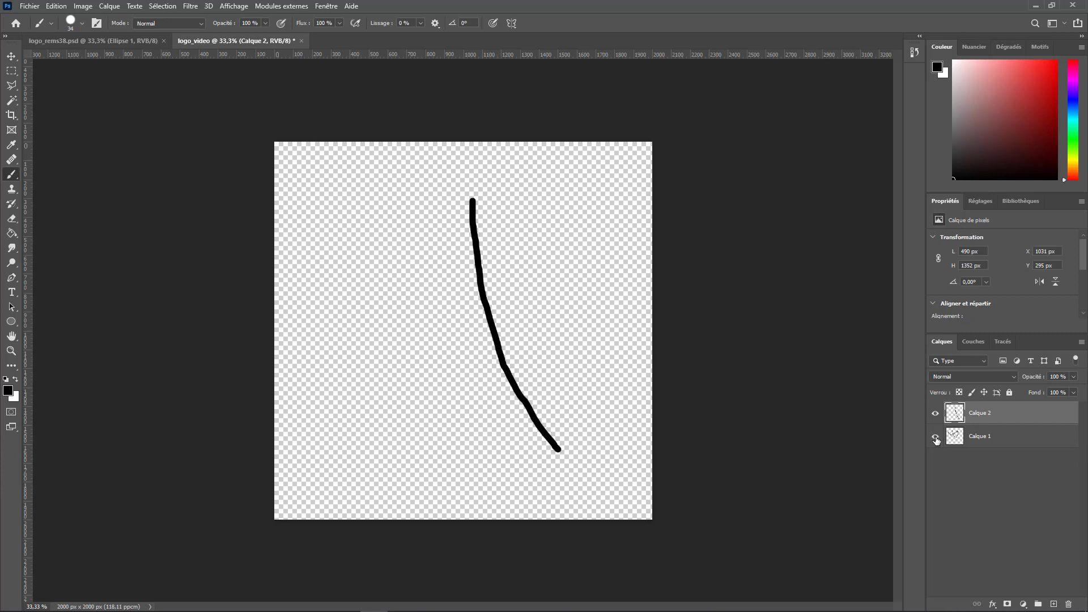
click(935, 437)
click(936, 413)
click(936, 413)
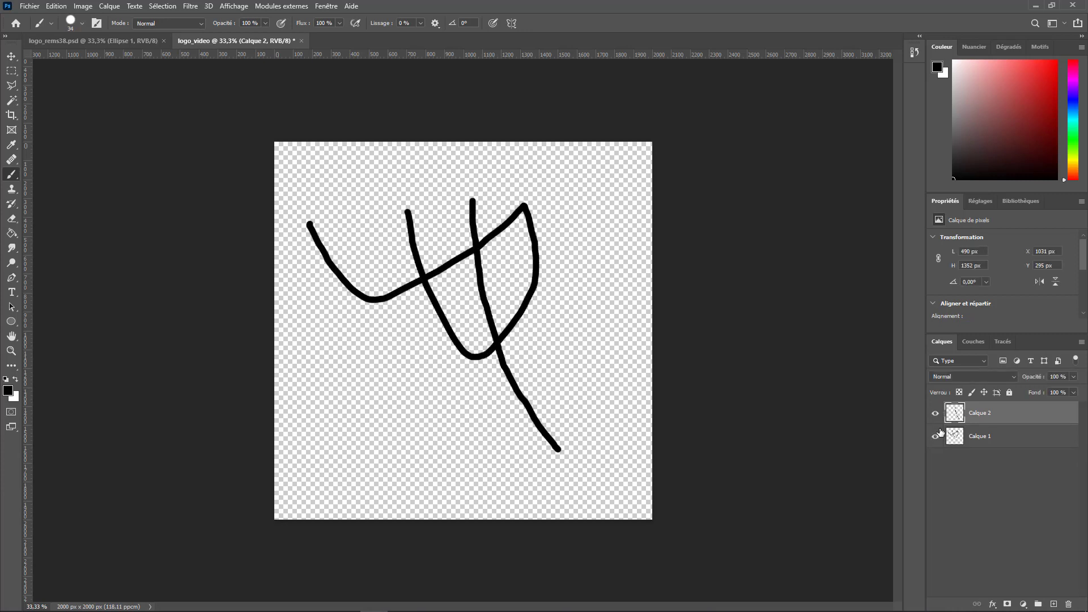
click(936, 437)
click(936, 437)
Delete the Calque 1 layer, add a new empty layer above Calque 2, and select Calque 2
click(978, 438)
key(Delete)
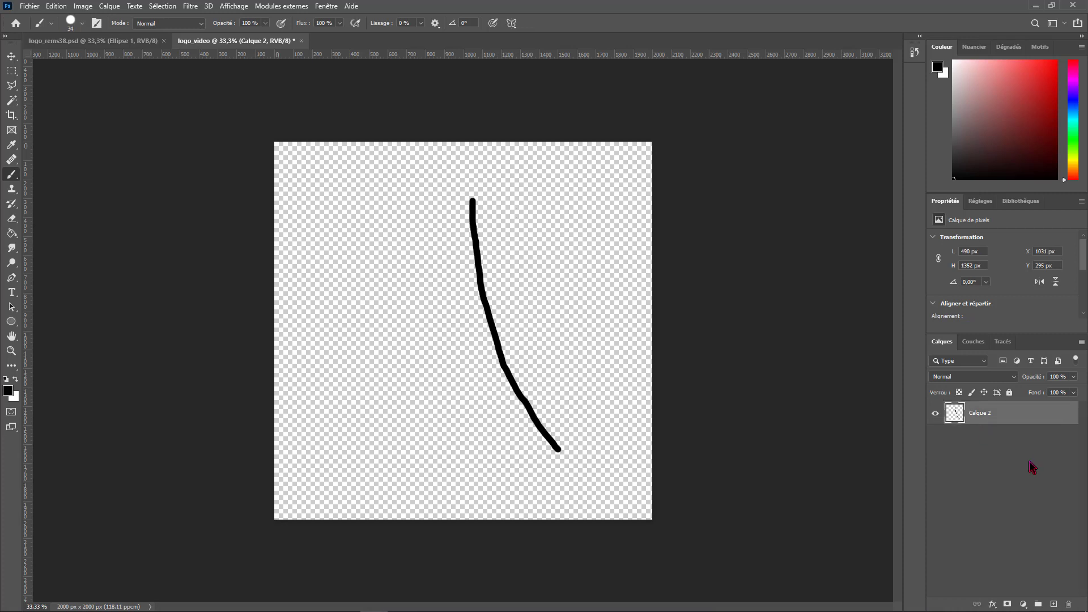
click(1053, 604)
click(990, 437)
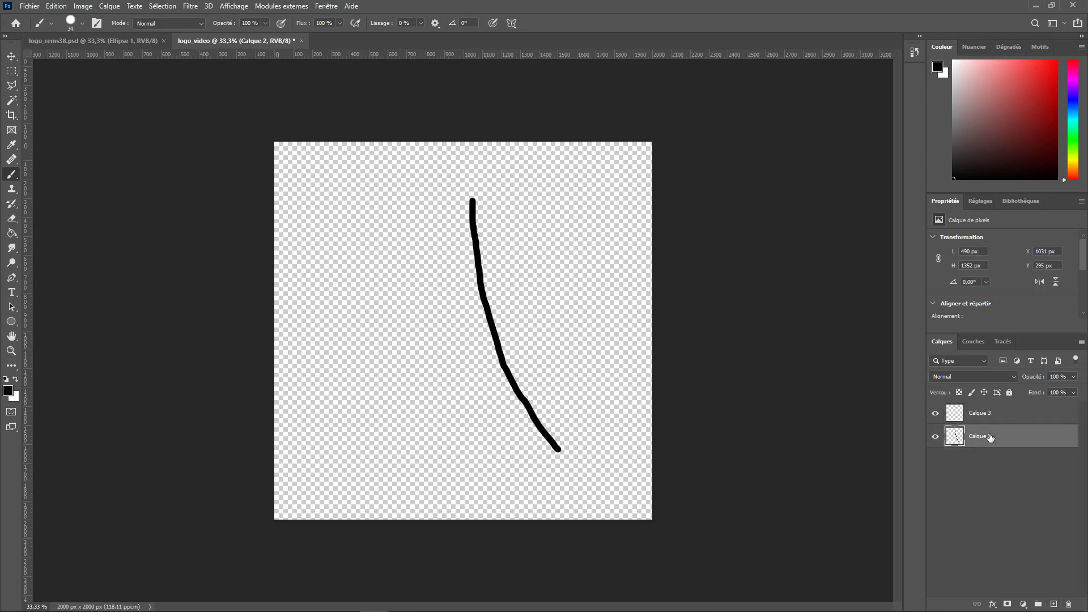
Delete the Calque 2 layer, rename the remaining empty layer as Calque 1, and deselect it
key(Delete)
double_click(987, 413)
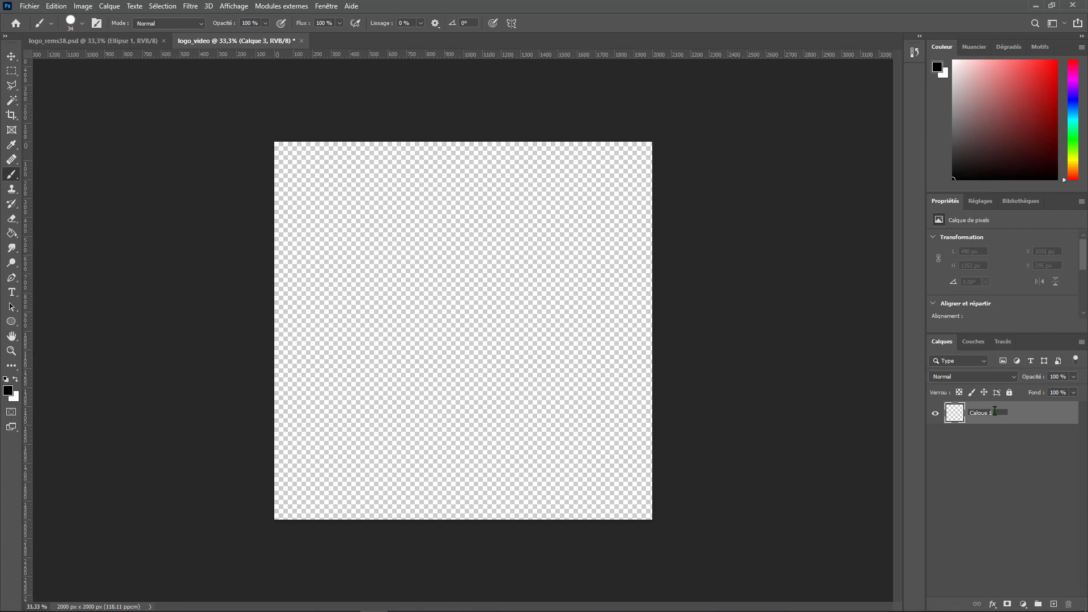
text(Calque 1)
key(Return)
click(973, 461)
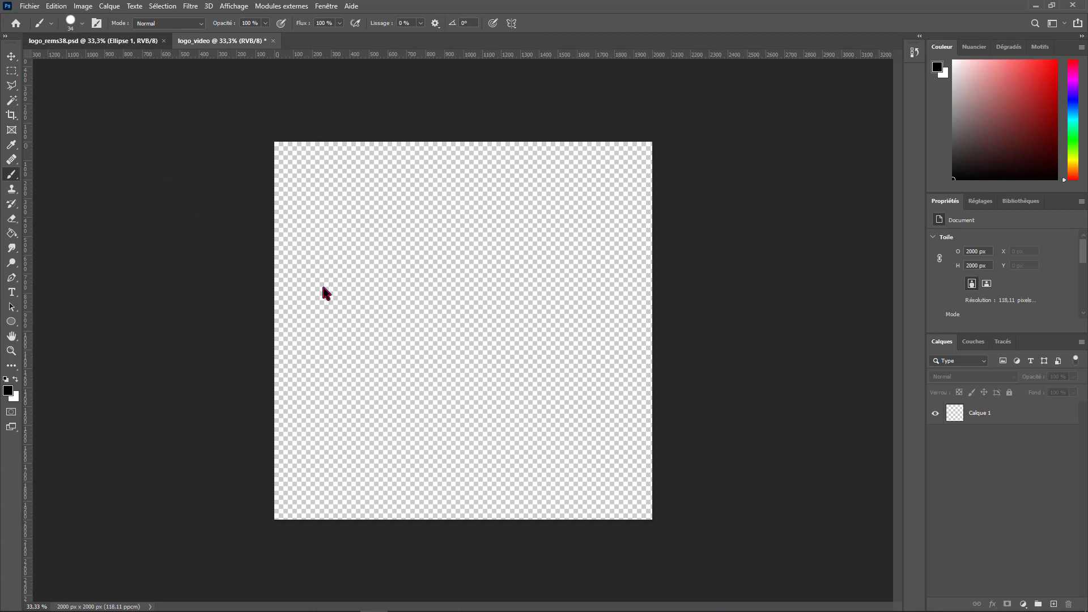
View the finished logo in the logo_rems38.psd document, and return to logo_video
key(ctrl+Tab)
key(v)
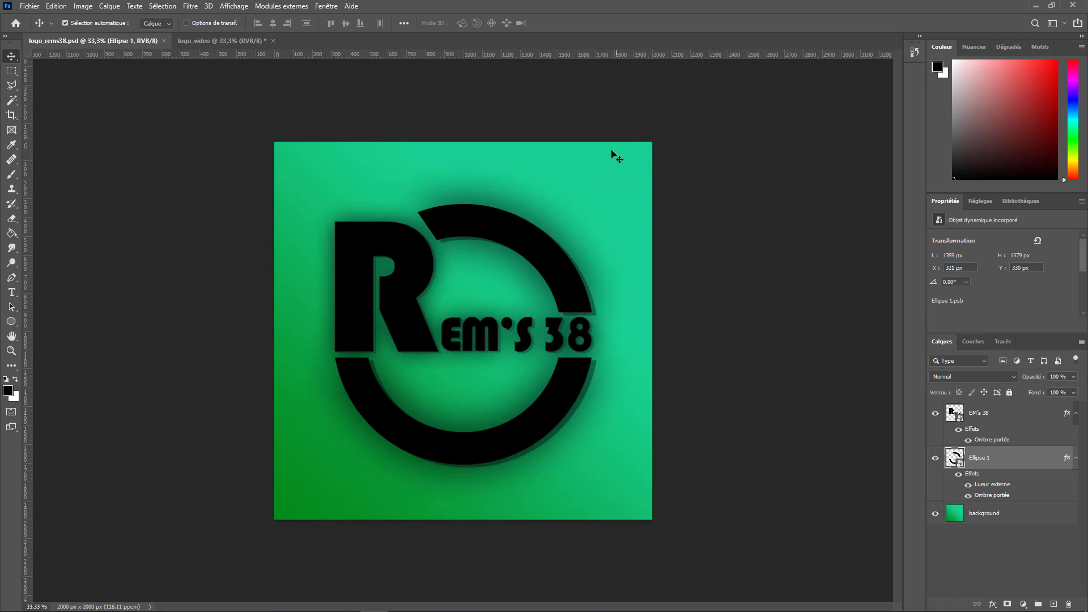
click(248, 41)
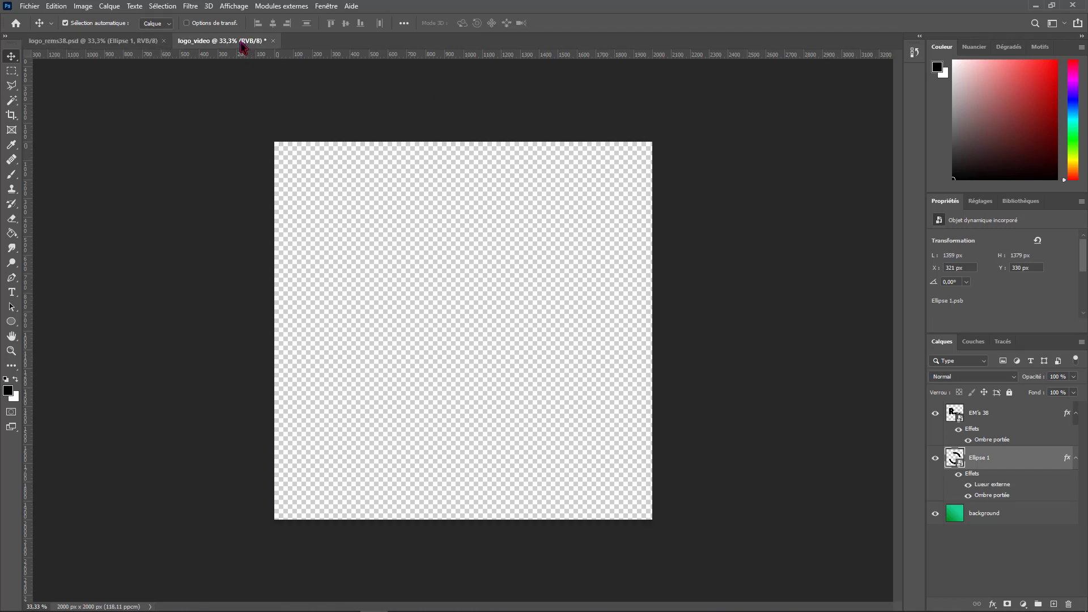
Activate the Gradient tool, and swap the foreground and background colours back and forth
click(9, 234)
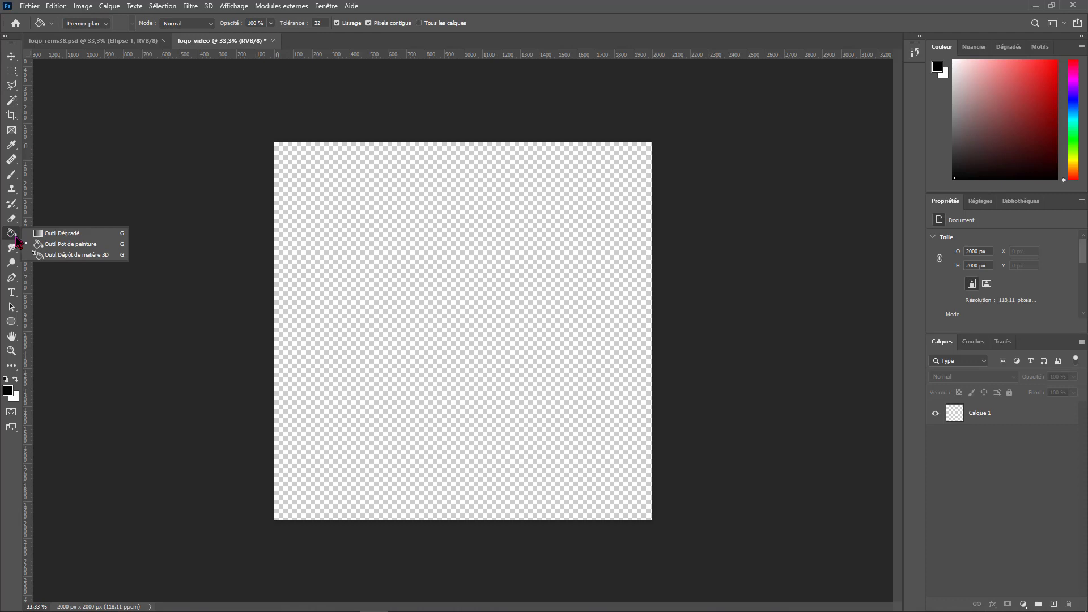
click(68, 233)
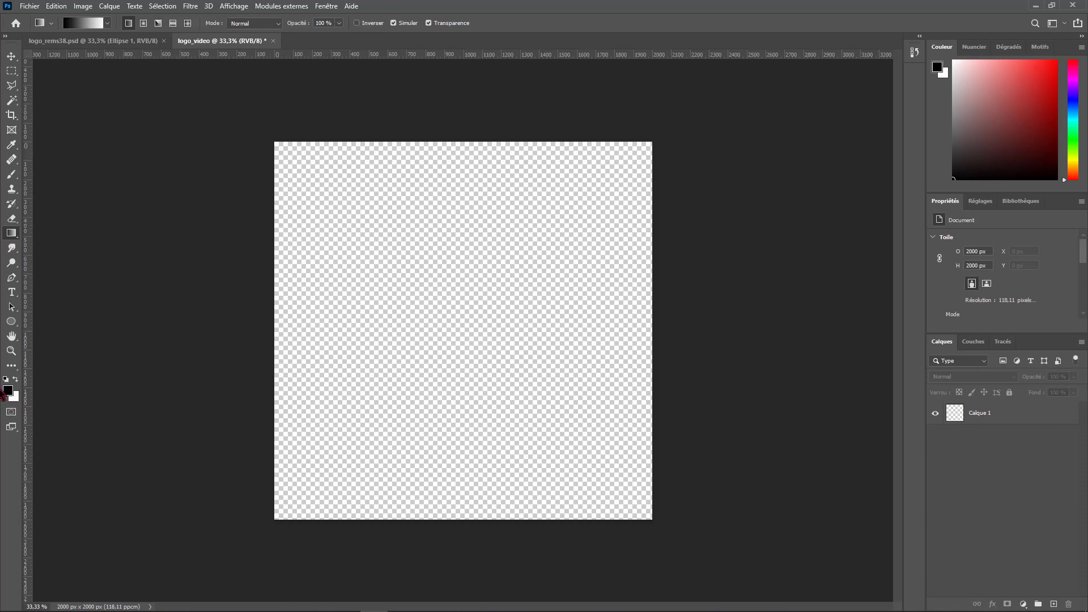
click(15, 378)
click(15, 378)
Set the foreground colour to the green 009f0f
click(8, 391)
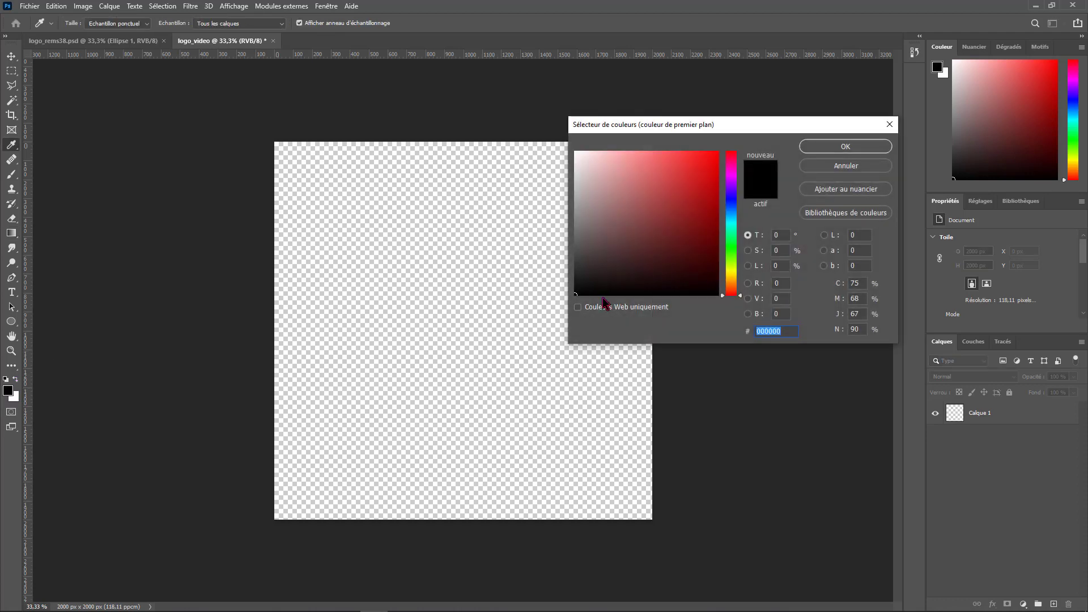
click(737, 247)
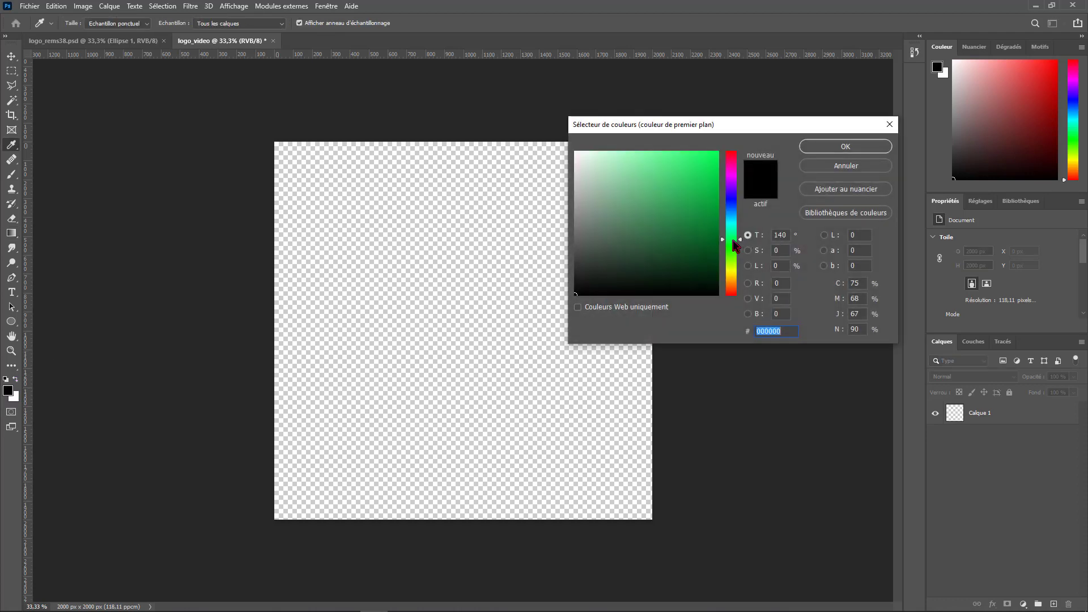
drag(716, 209, 725, 211)
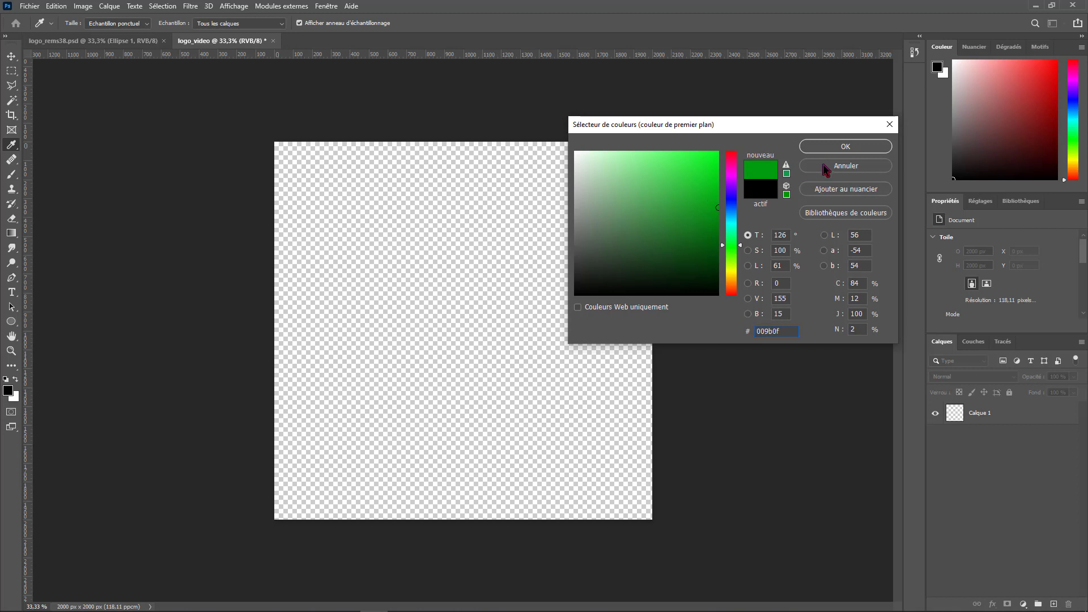
click(715, 206)
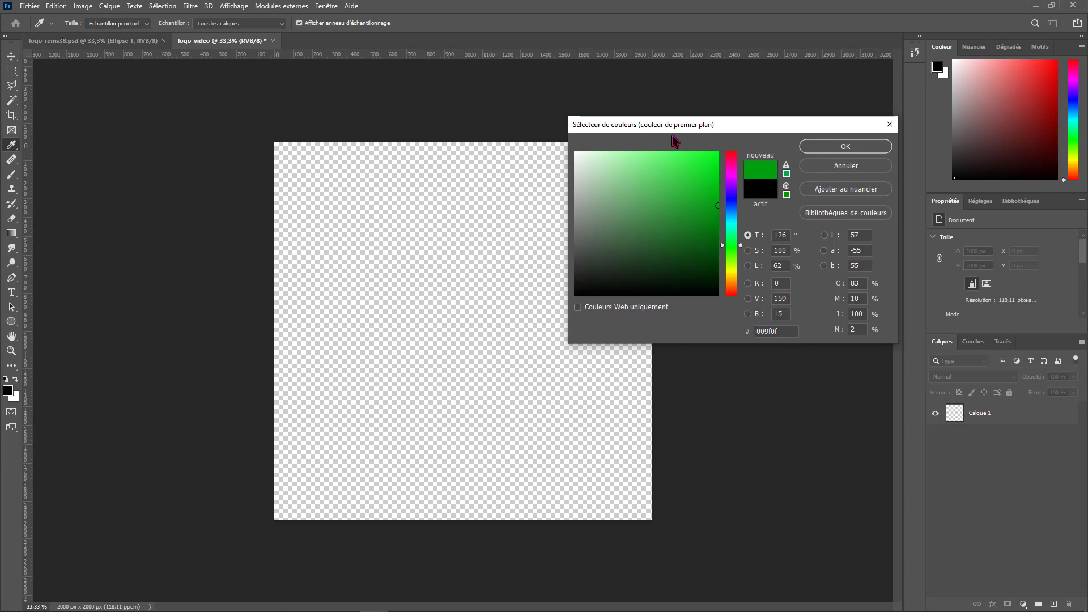
click(782, 126)
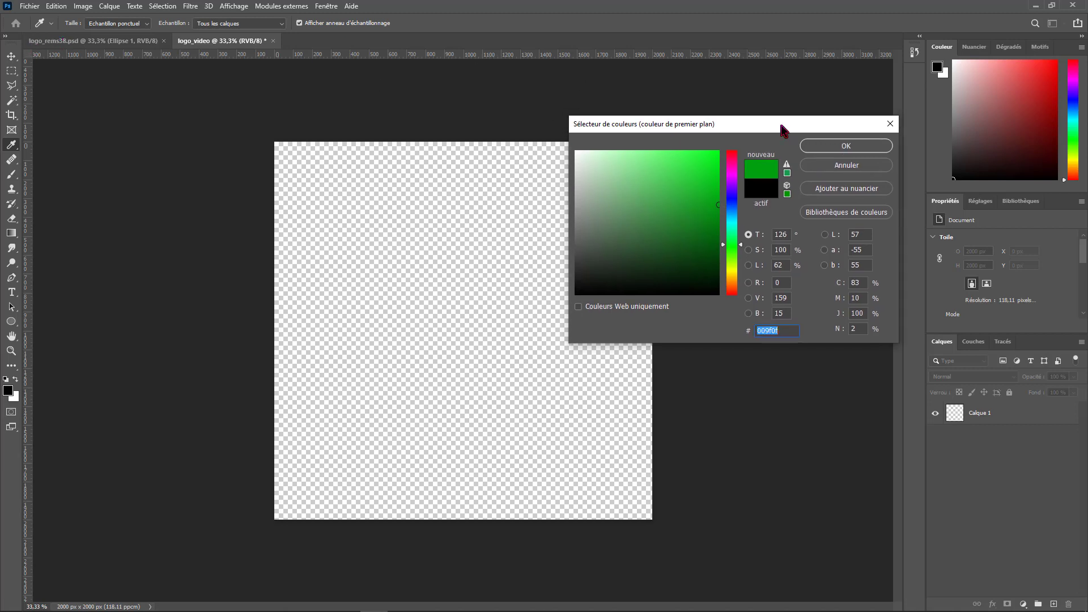
click(846, 146)
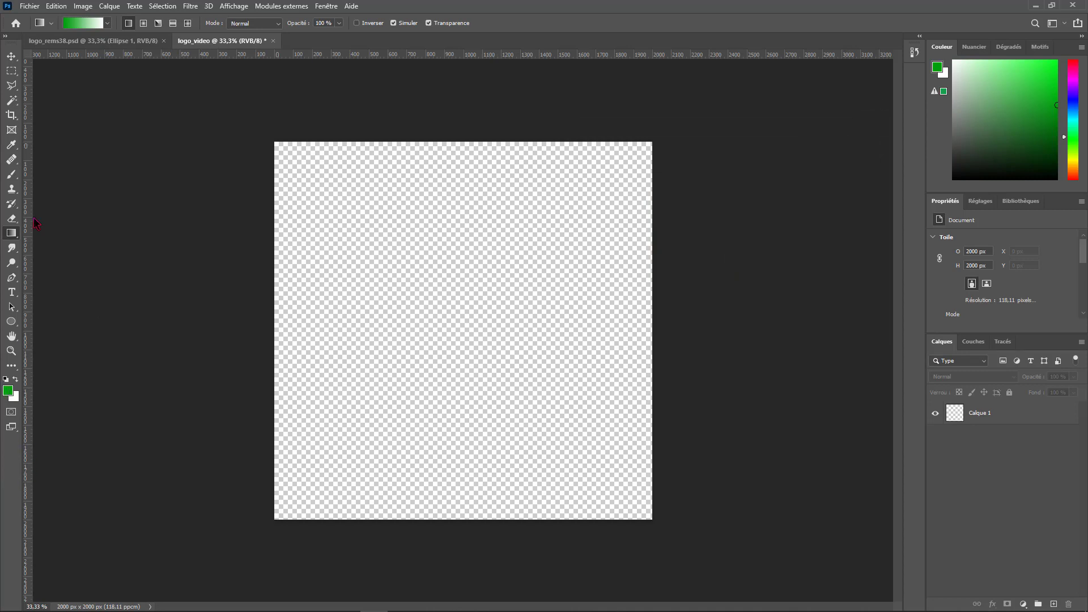
Sample the dark green from the lower-left corner of the logo_rems38.psd logo and check its hex code
key(ctrl+Tab)
key(i)
drag(275, 517, 280, 517)
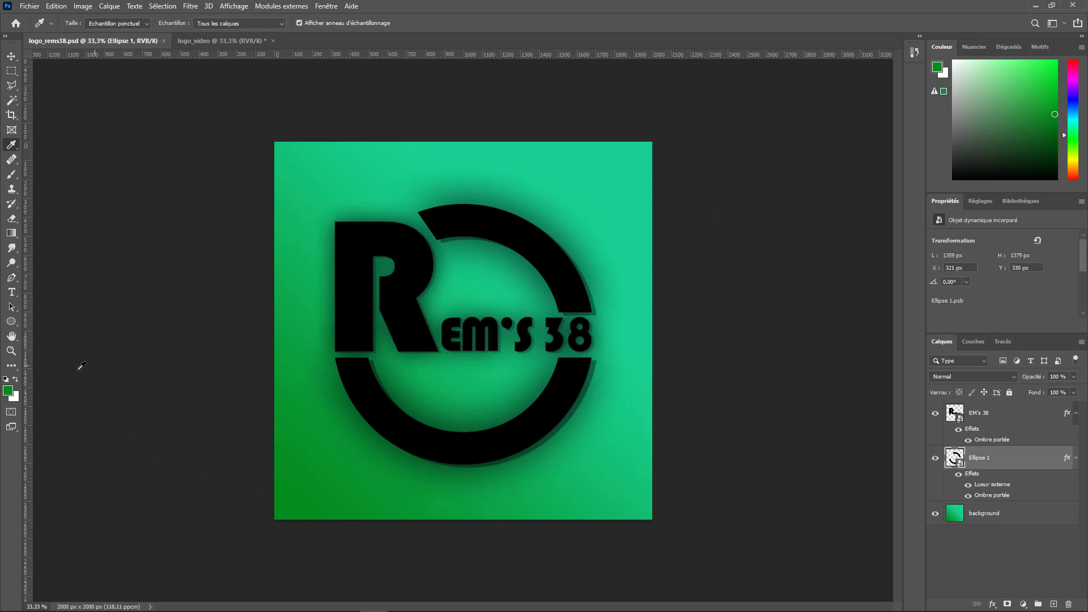
click(8, 390)
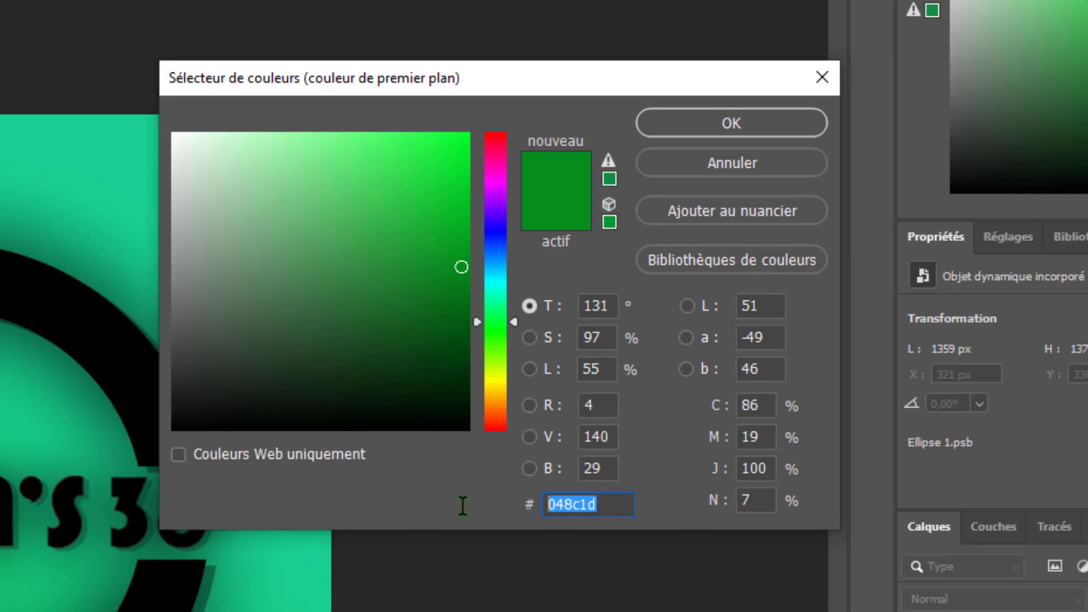
click(602, 504)
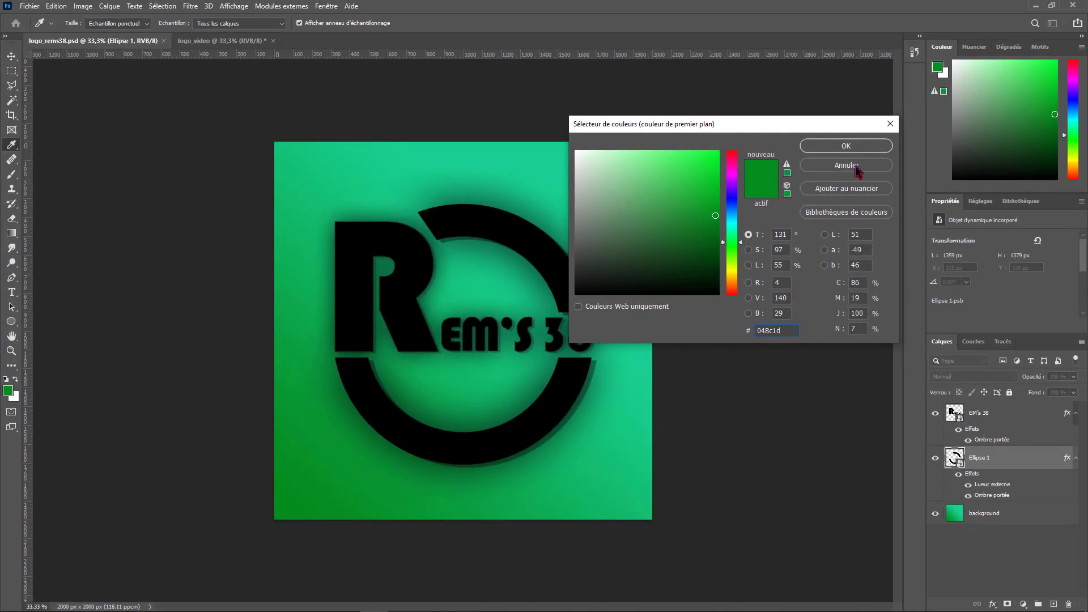
click(846, 165)
Sample the light green from the upper-right corner of the reference logo's background and check its hex code
click(657, 139)
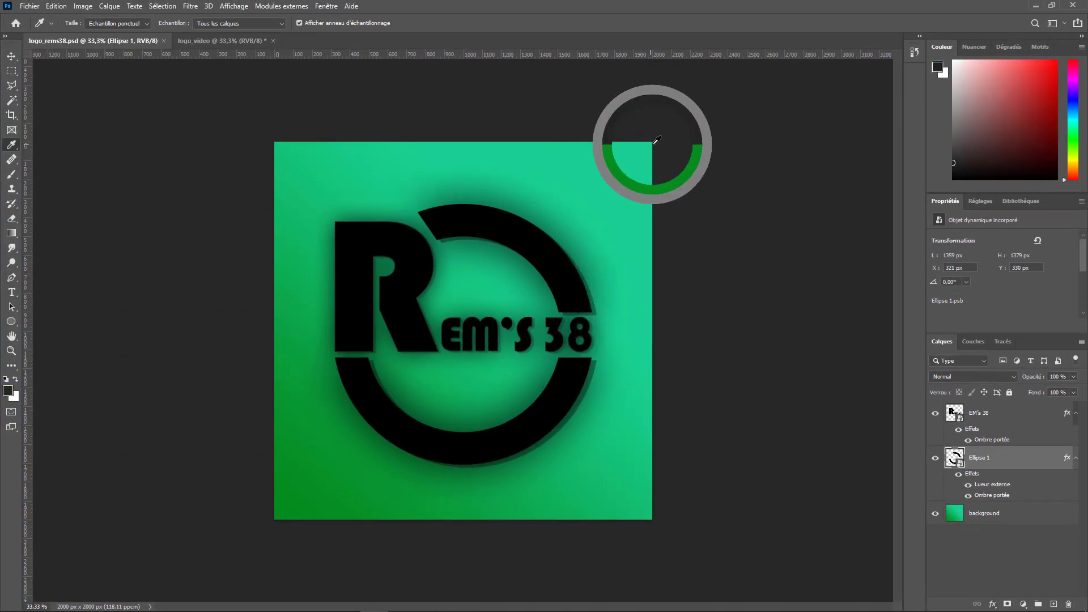
drag(653, 144, 651, 143)
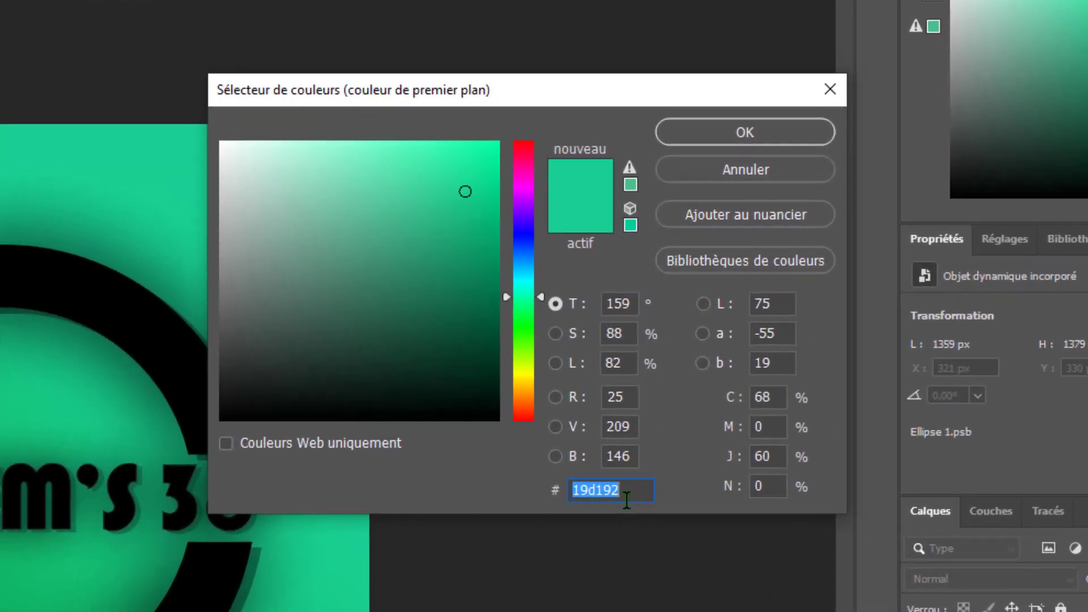
click(638, 492)
double_click(634, 491)
click(635, 491)
key(shift+Left)
key(shift+Left)
key(shift+Left)
key(shift+Left)
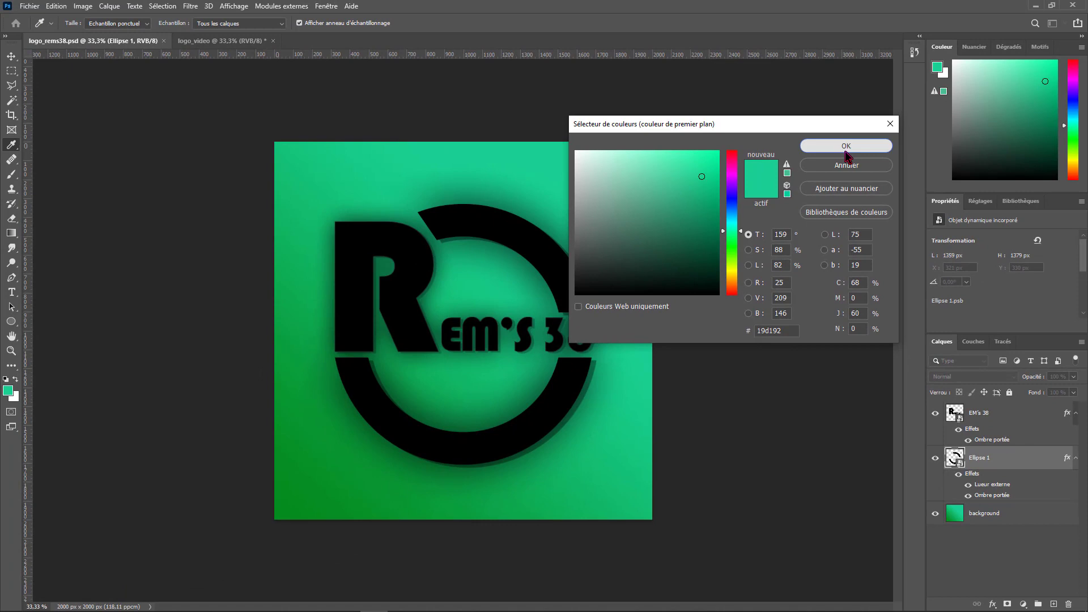
click(744, 132)
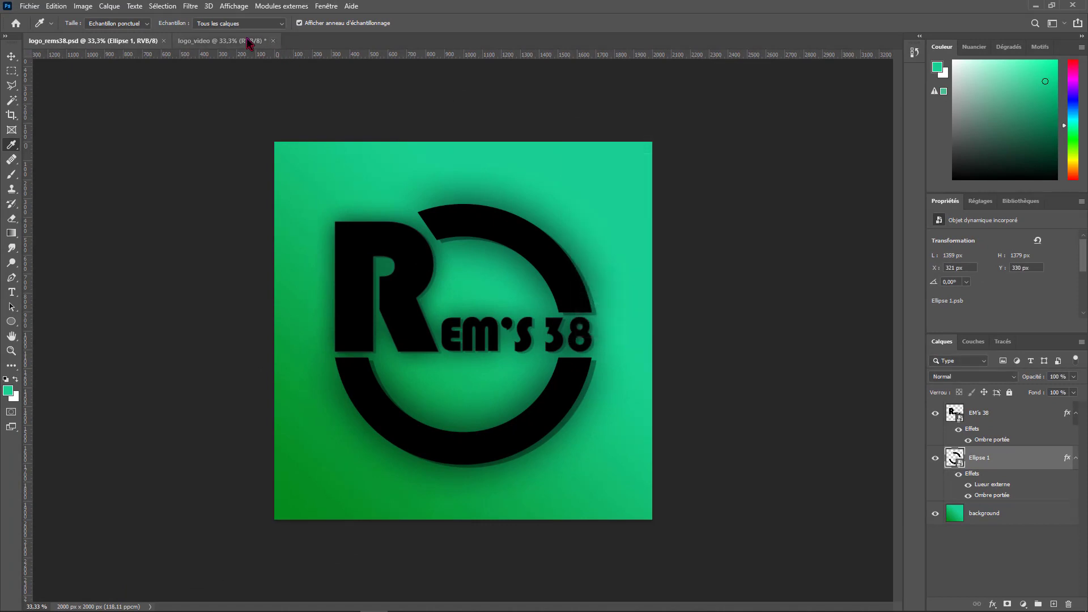
Return to logo_video and set the foreground colour to a dark green
click(248, 41)
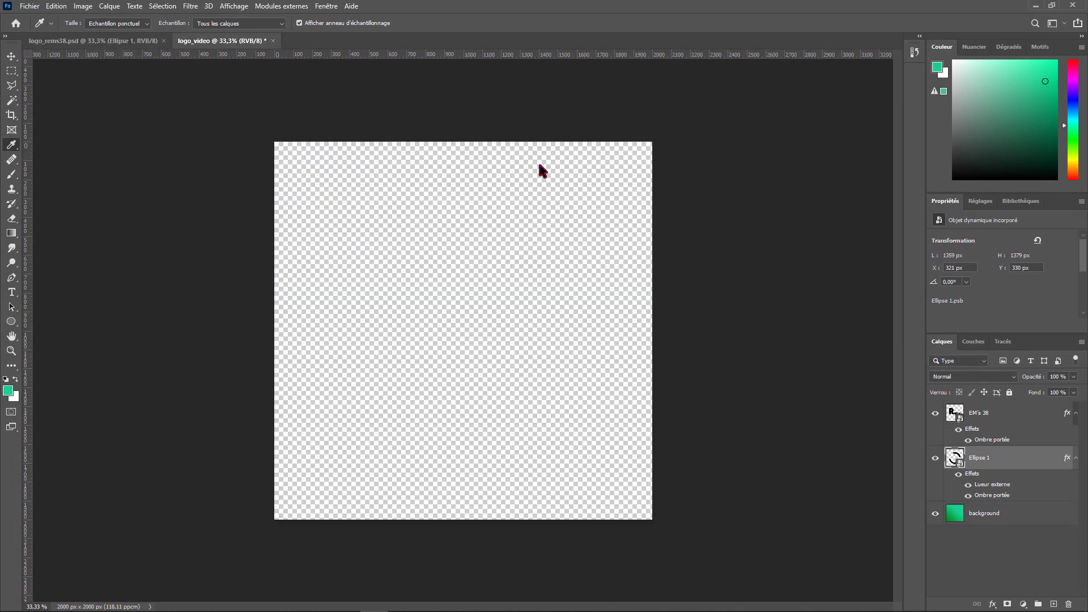
click(8, 391)
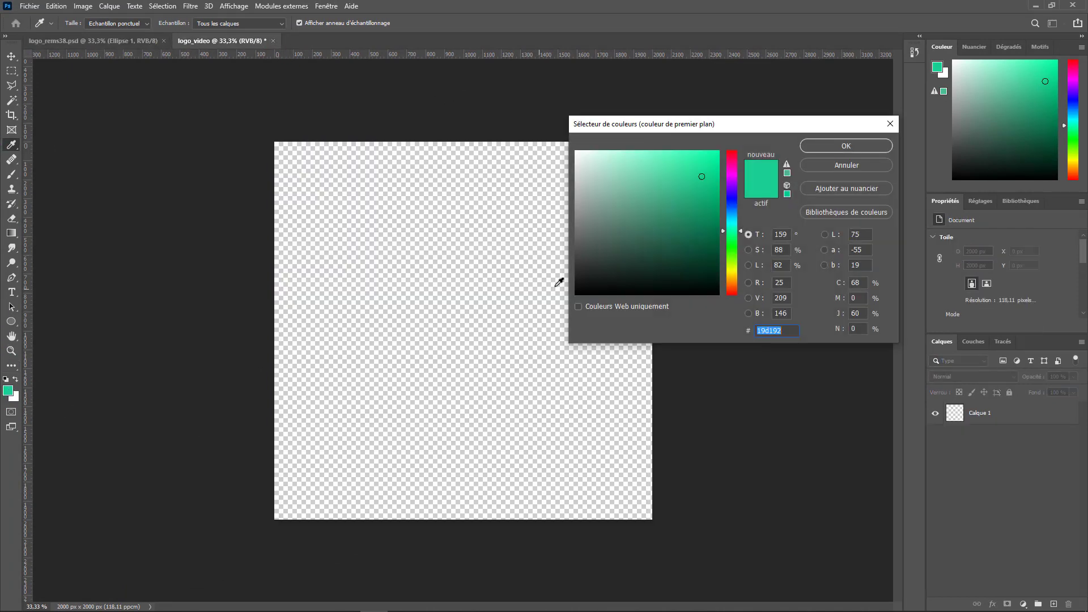
mouse_move(741, 217)
mouse_down()
mouse_move(735, 244)
mouse_move(716, 215)
mouse_up()
click(828, 147)
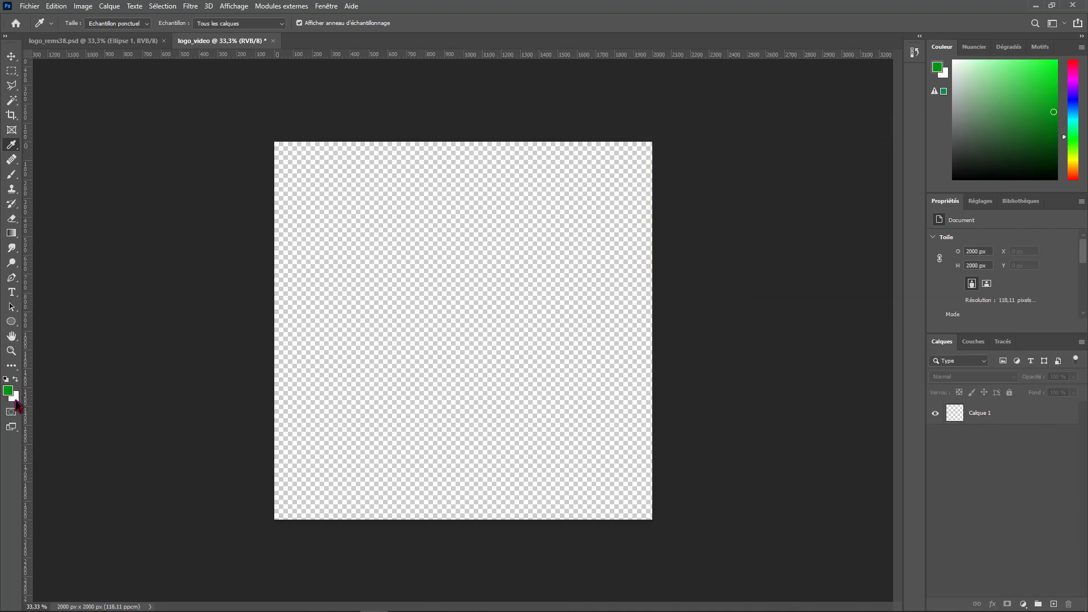
Set the background colour to the turquoise green 08d8a9
click(15, 398)
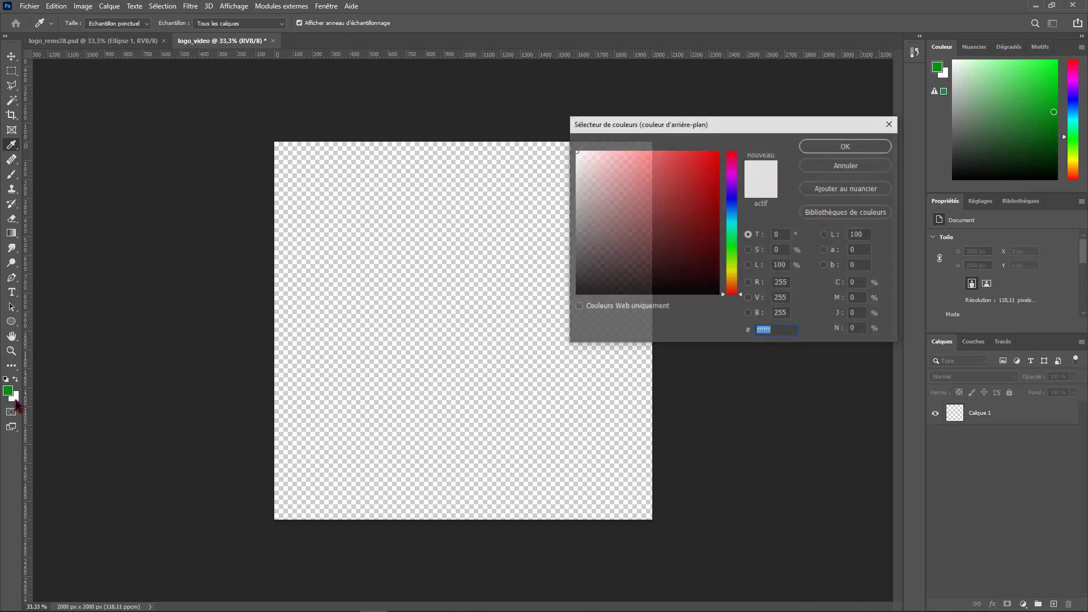
click(734, 230)
drag(712, 188, 714, 172)
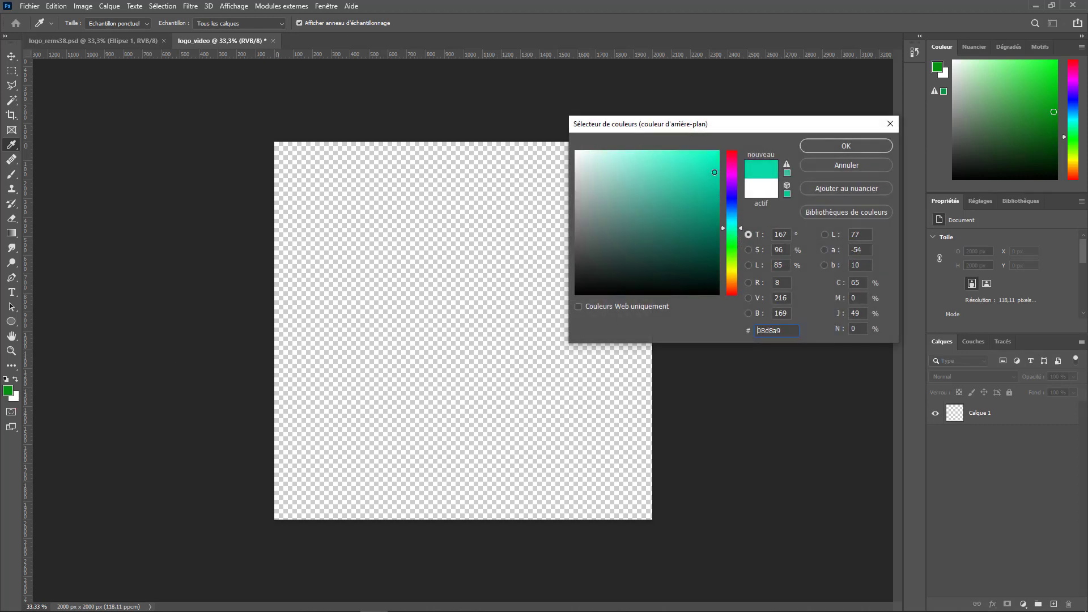
click(877, 147)
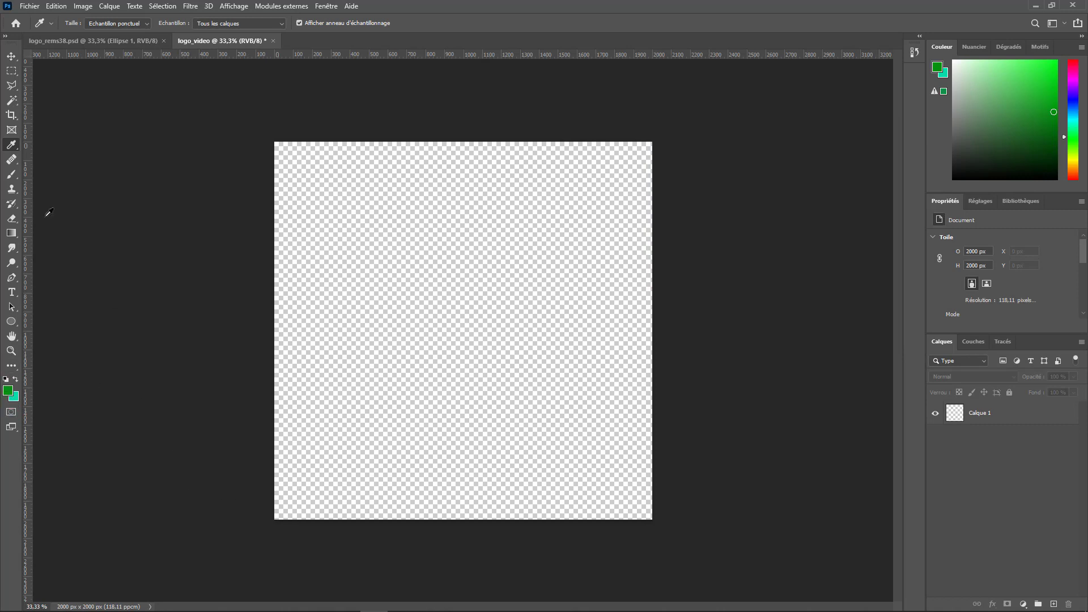
Activate the Gradient tool and try to draw a gradient from the canvas's lower-left corner
click(7, 235)
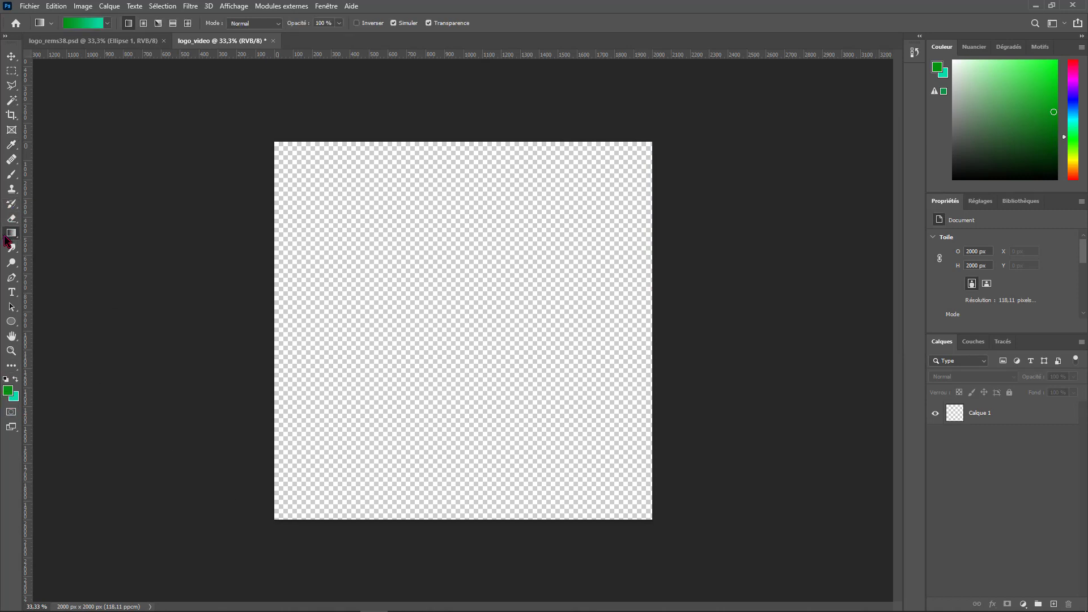
click(299, 501)
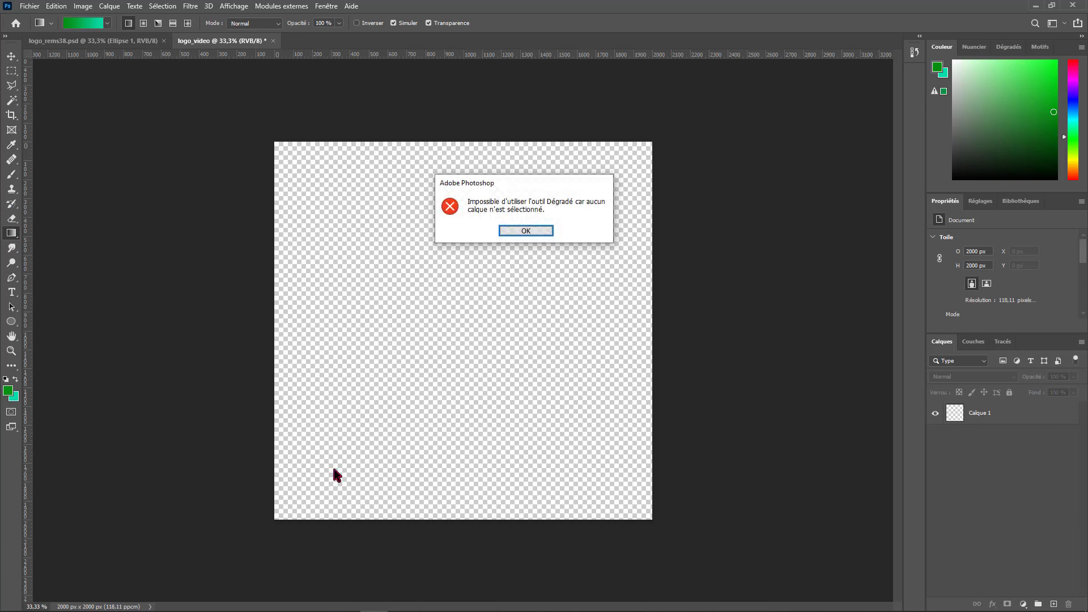
click(548, 232)
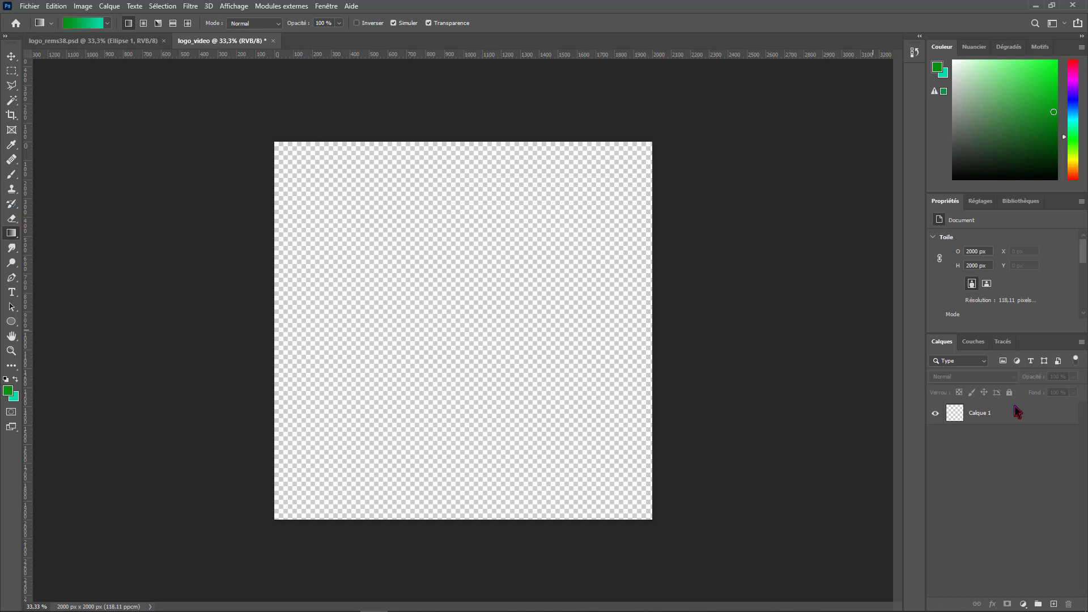
Rename the Calque 1 layer as background and fill it with a diagonal linear gradient from the lower-left corner to about the centre
click(983, 417)
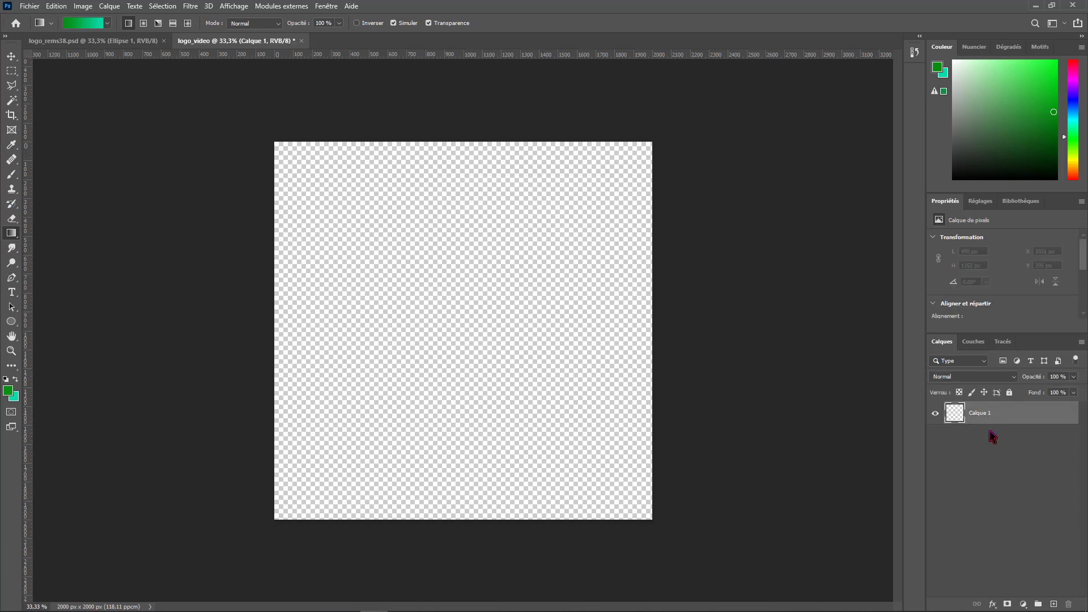
double_click(980, 413)
text(nd)
key(Return)
drag(290, 503, 474, 310)
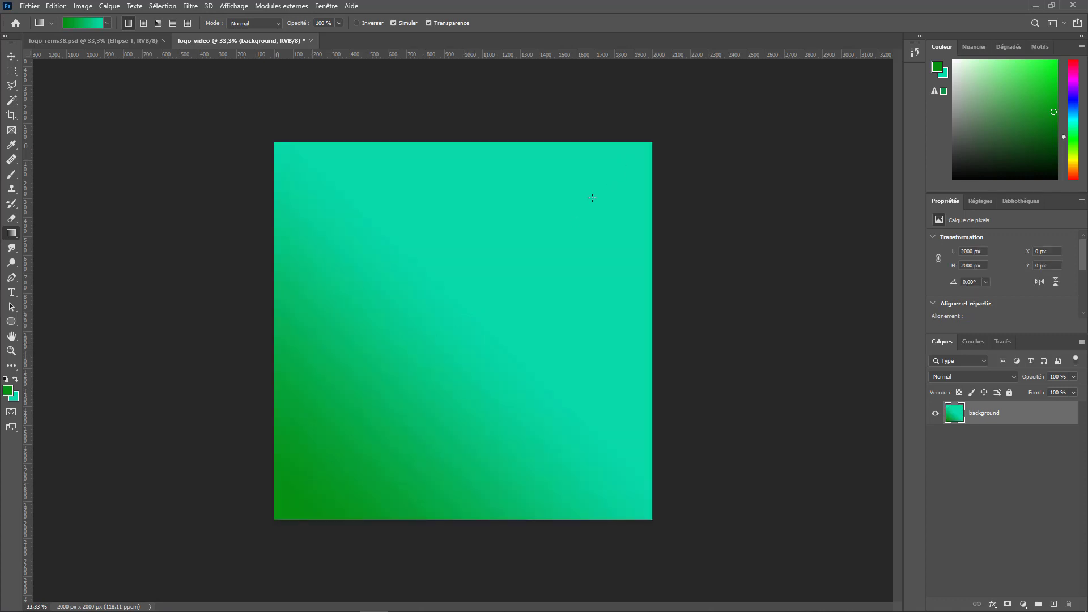
Hide the EM's 38 and Ellipse 1 layers in logo_rems38.psd, and compare its background gradient with the one in logo_video
click(141, 41)
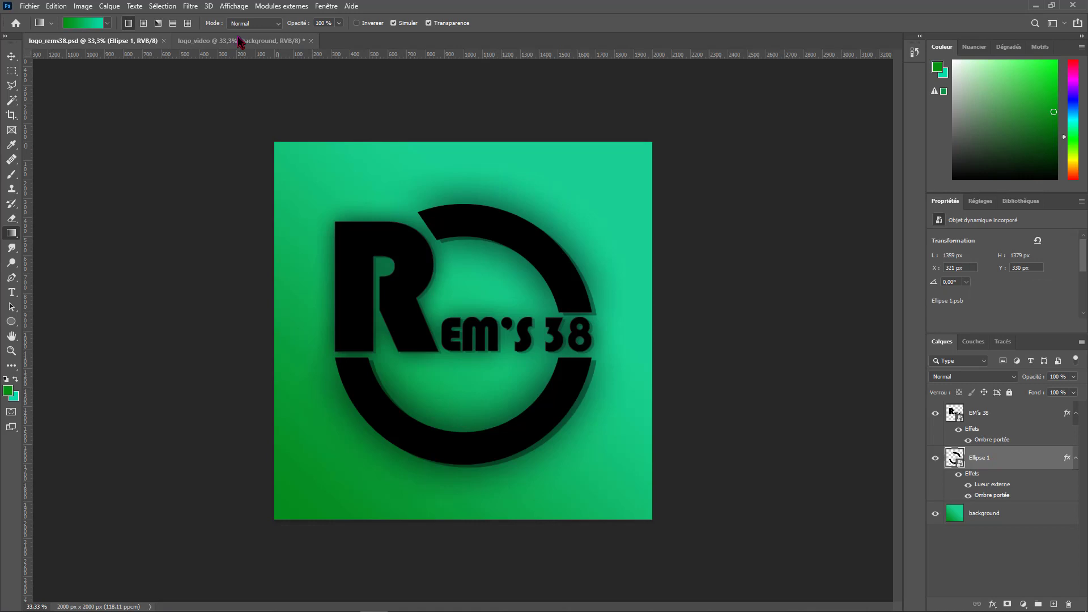
click(935, 414)
click(935, 459)
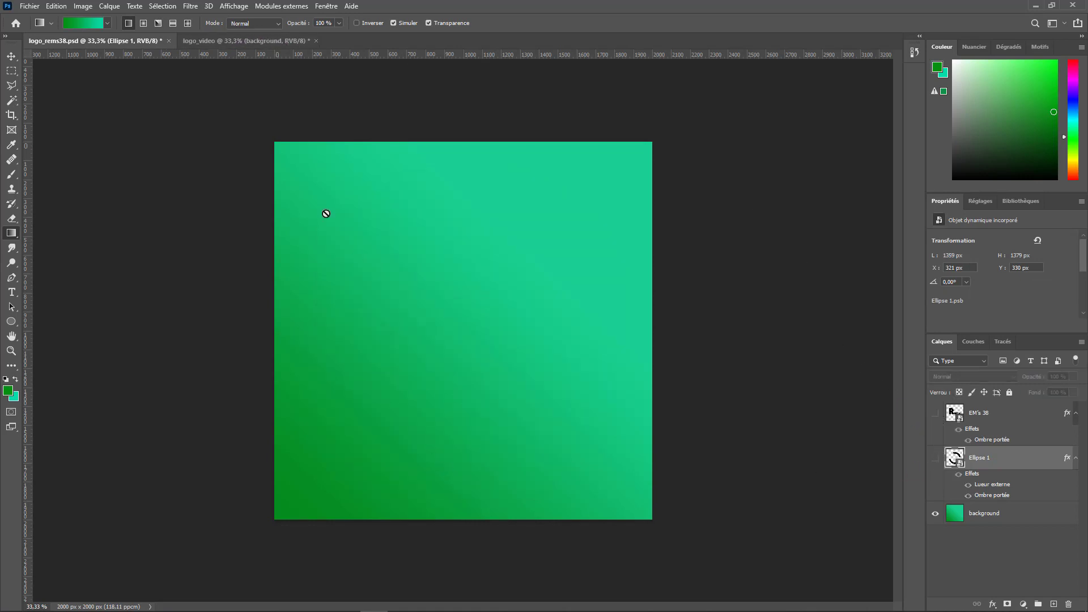
click(258, 41)
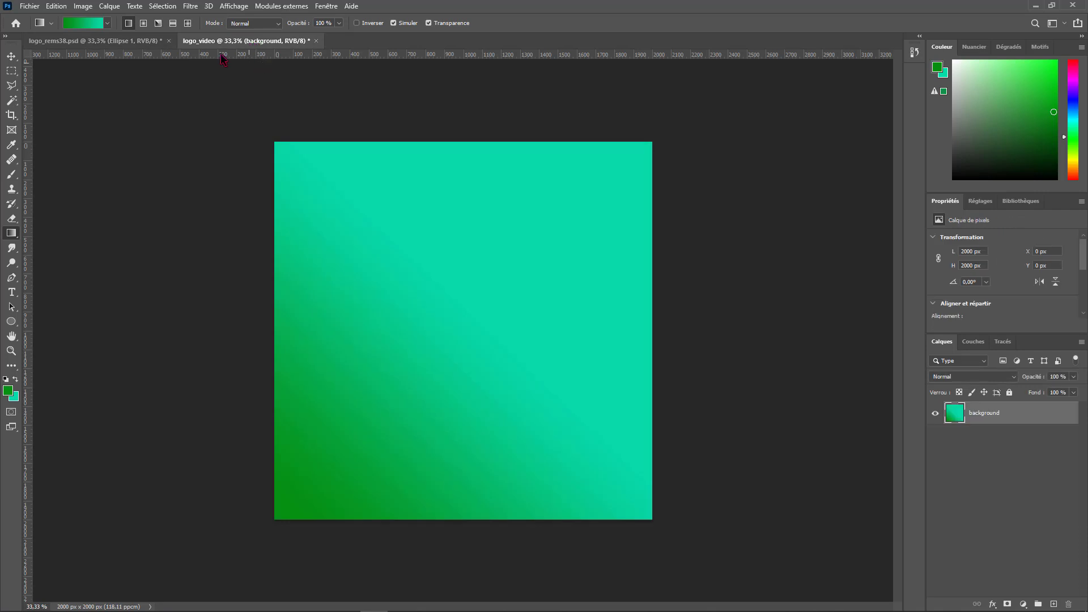
click(138, 43)
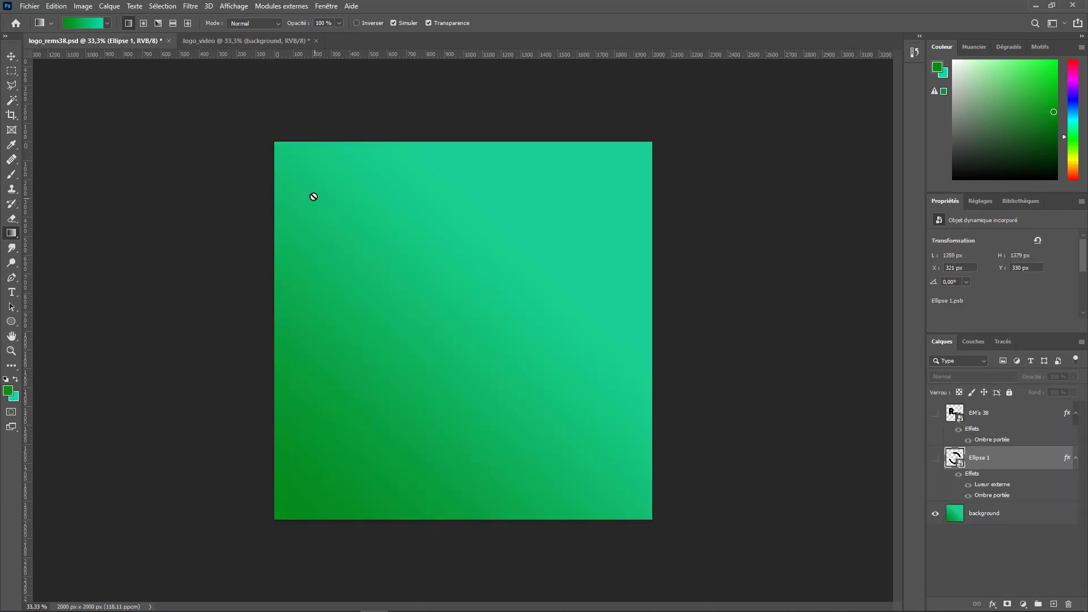
click(296, 43)
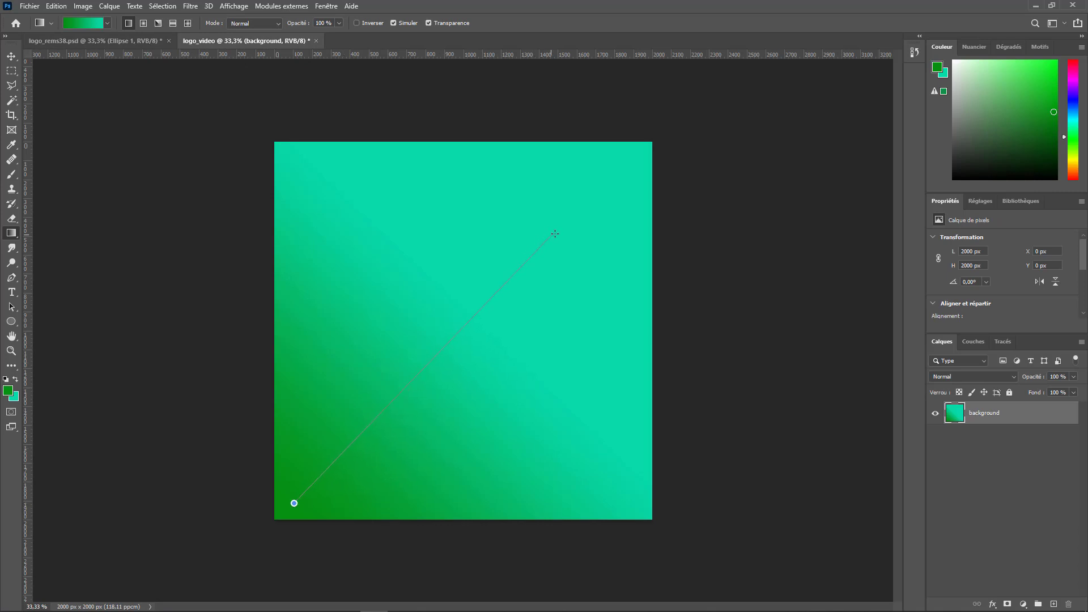
Redraw the diagonal gradient from the lower-left corner towards the upper-right area and compare it with the background in logo_rems38.psd
drag(555, 234, 555, 234)
click(139, 41)
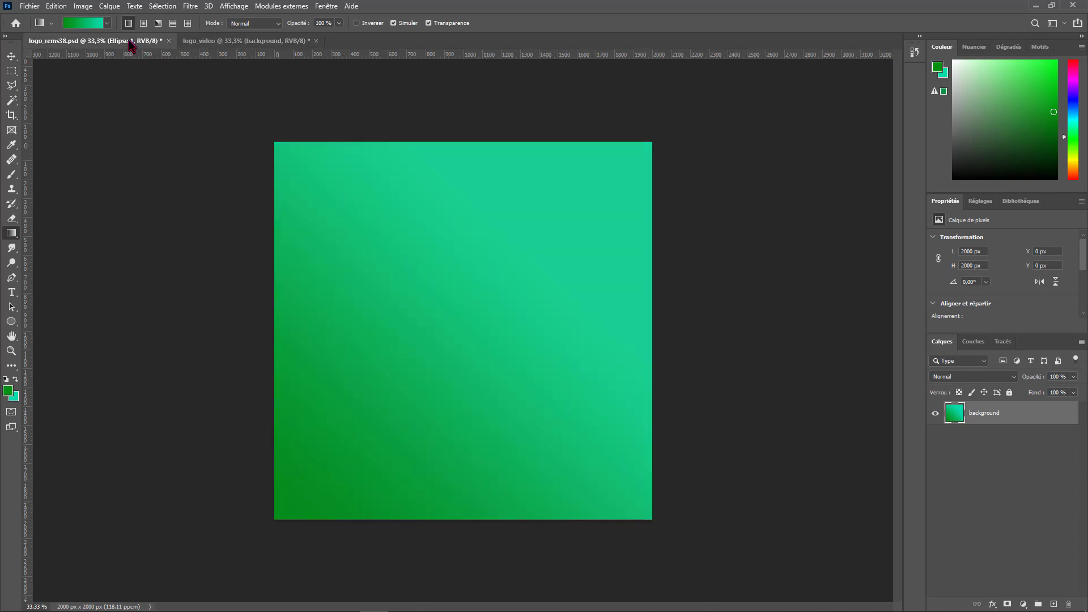
click(280, 42)
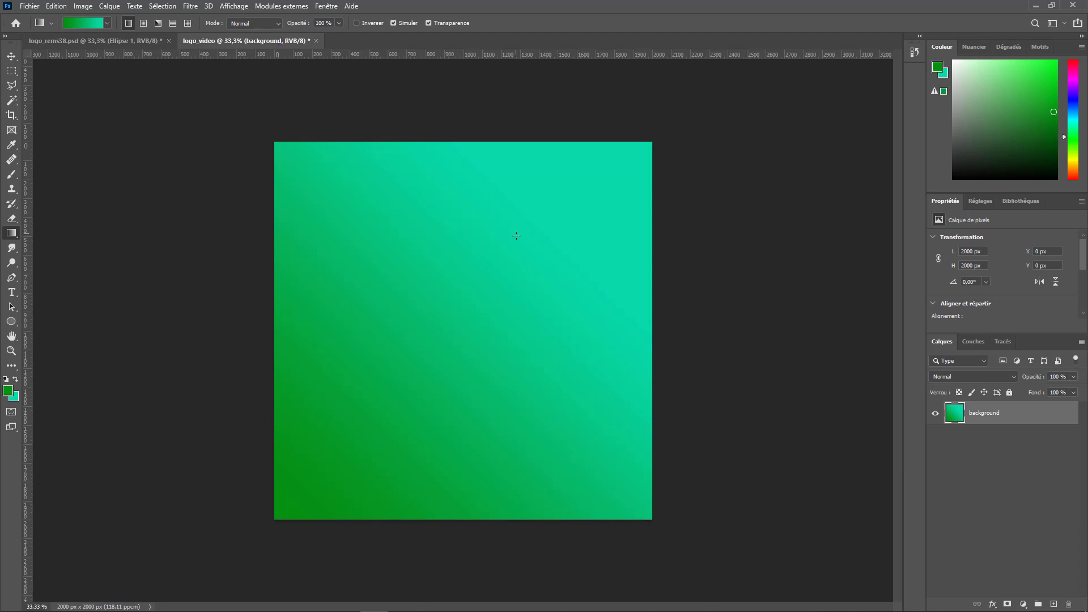
Try linear gradients on the background layer in other directions, including downward, upward and sideways
drag(516, 415, 535, 444)
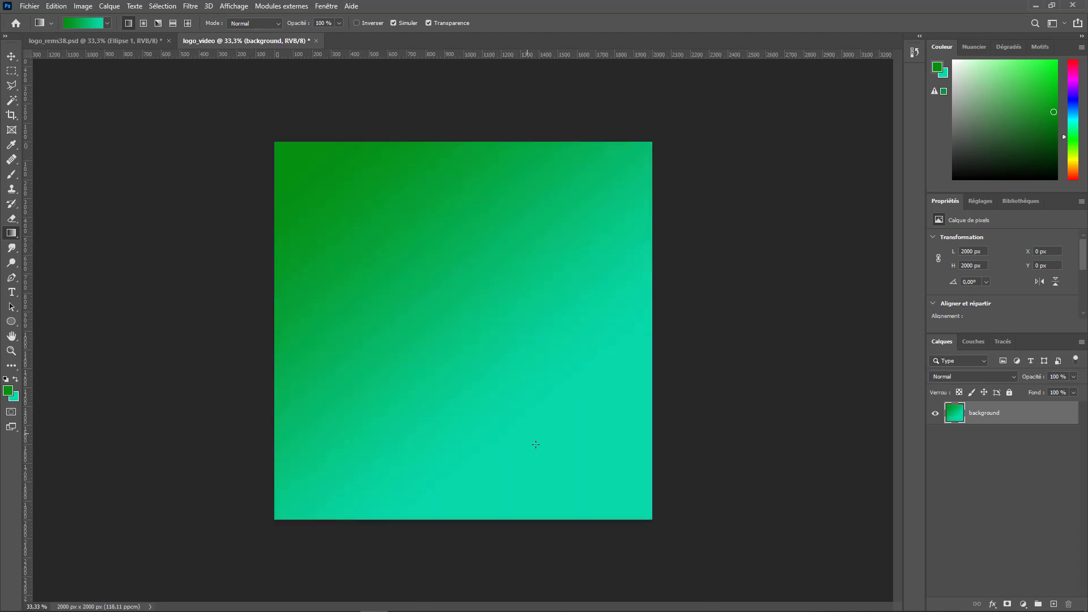
drag(509, 381, 495, 234)
drag(450, 388, 440, 258)
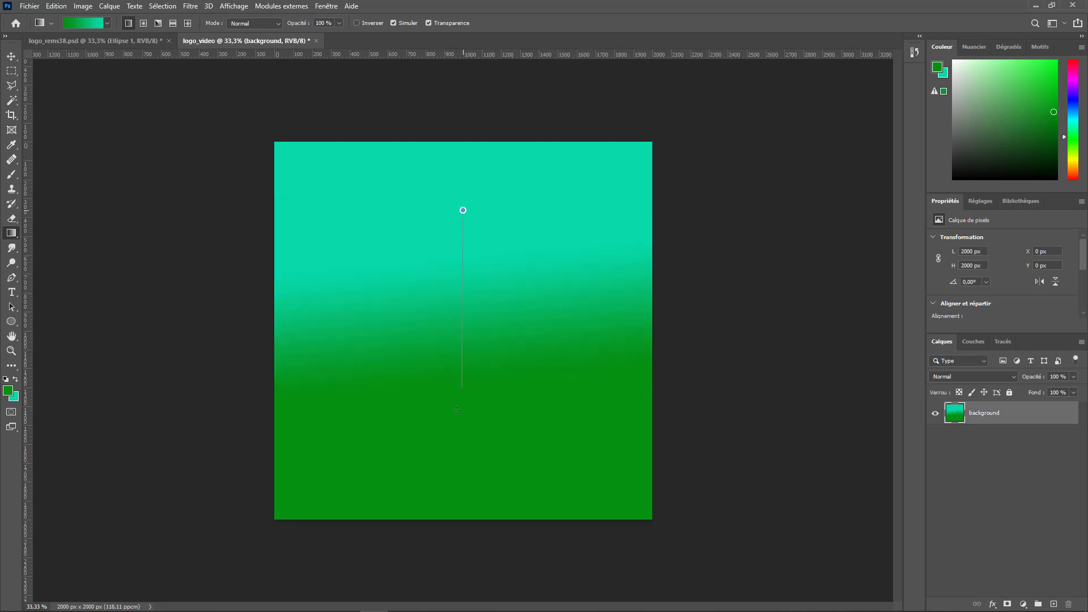
drag(457, 409, 457, 409)
drag(516, 323, 517, 322)
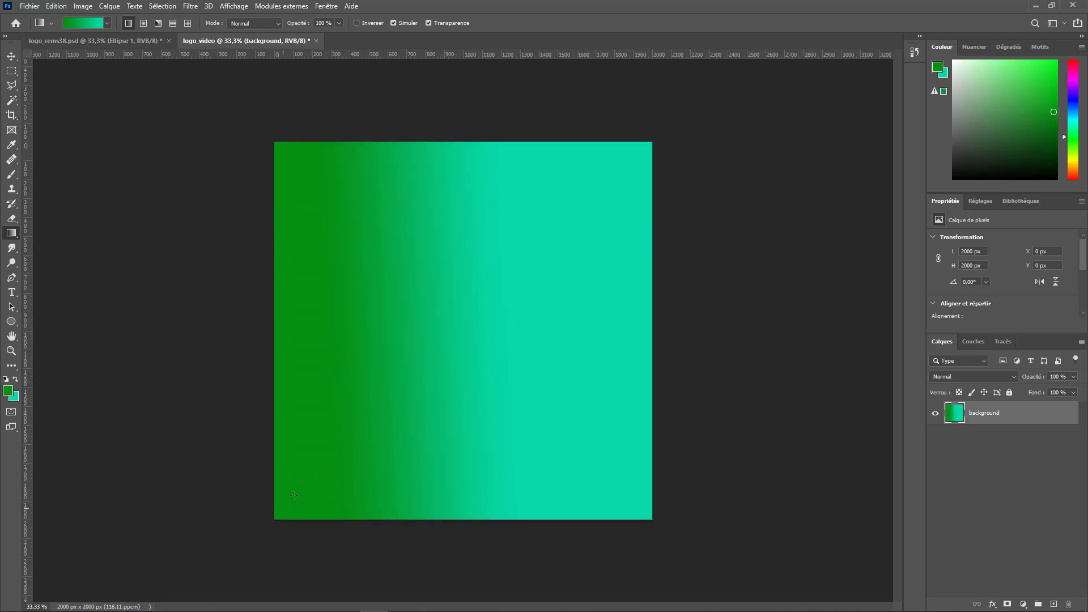
Redraw the diagonal gradient from the lower-left corner at several lengths, from very short to beyond the upper-right corner
drag(283, 509, 635, 164)
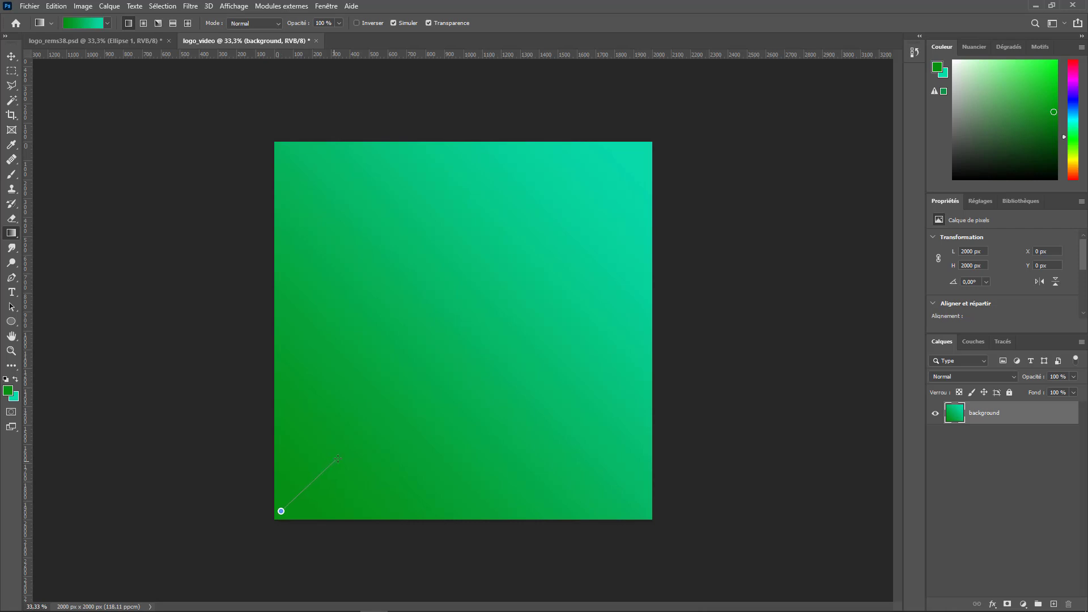
drag(338, 459, 338, 458)
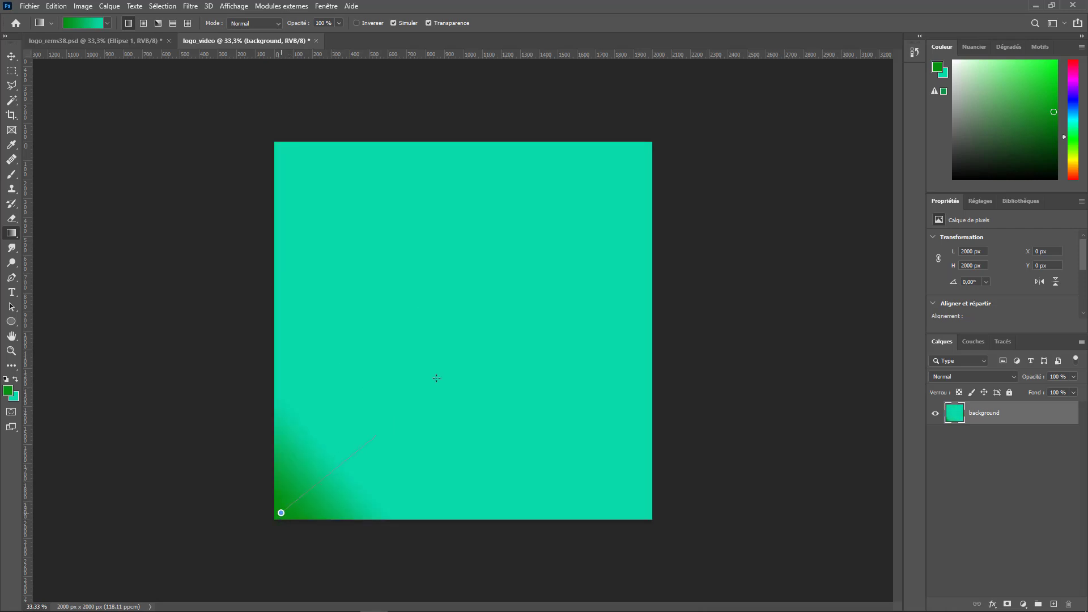
drag(650, 145, 649, 144)
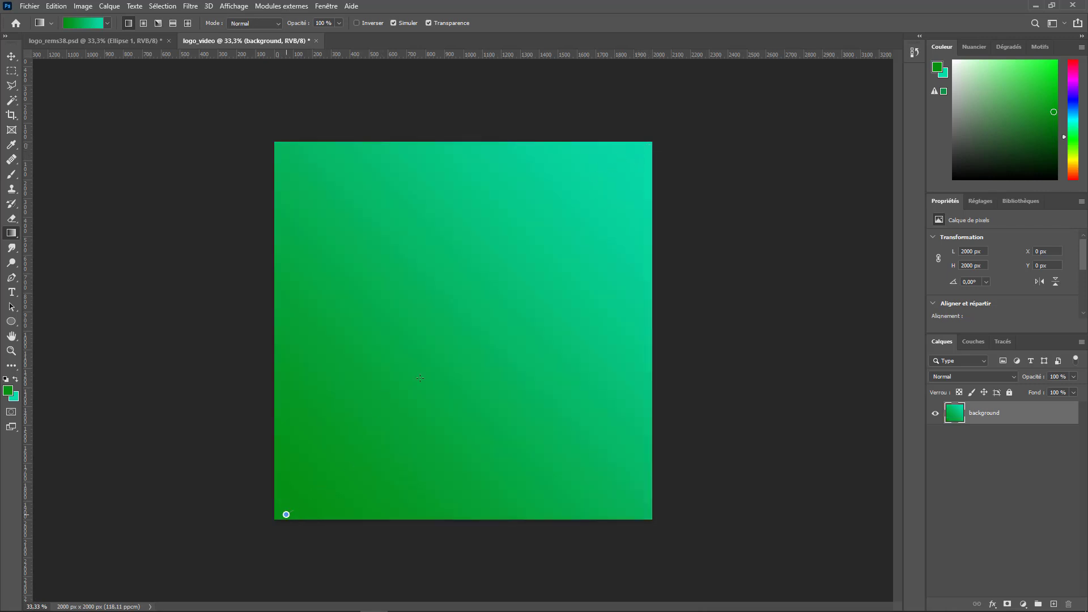
drag(420, 378, 734, 65)
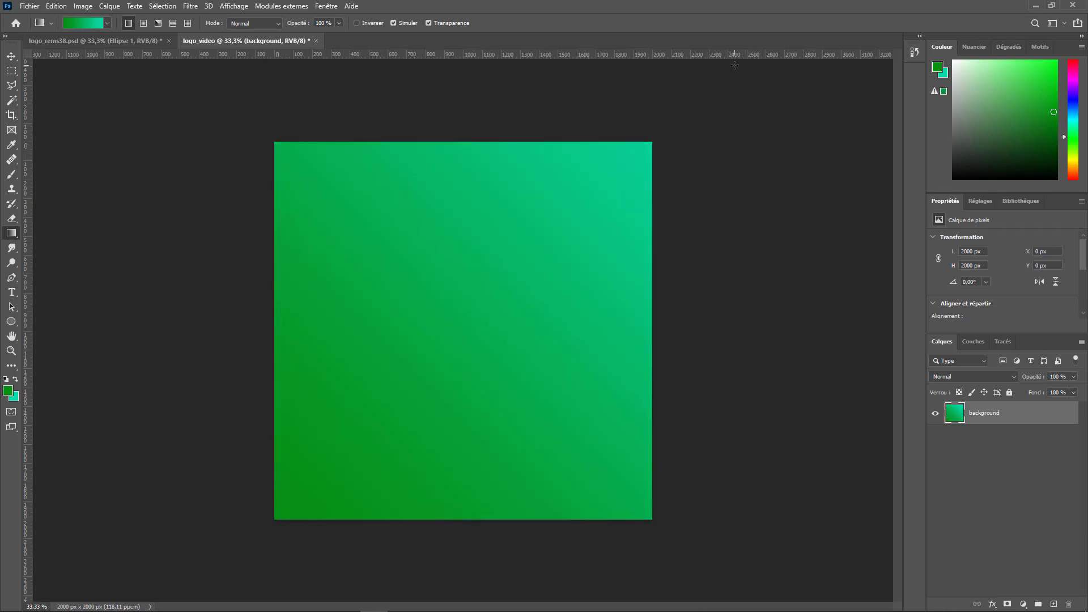
drag(283, 516, 565, 233)
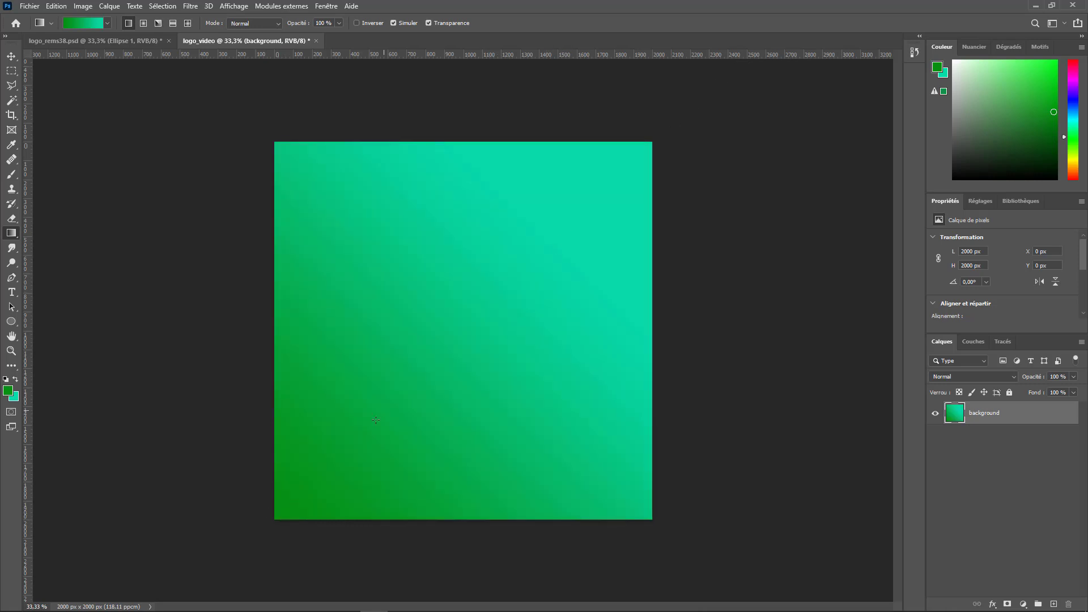
drag(610, 187, 610, 187)
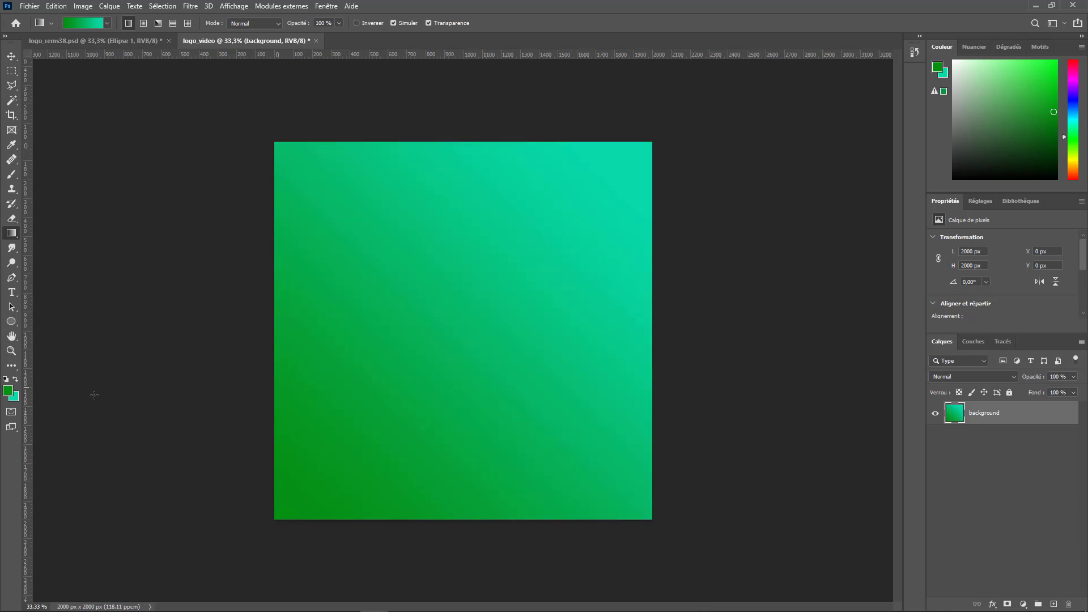
Set the background colour to lime green 89f416 and activate the Gradient tool again
click(15, 398)
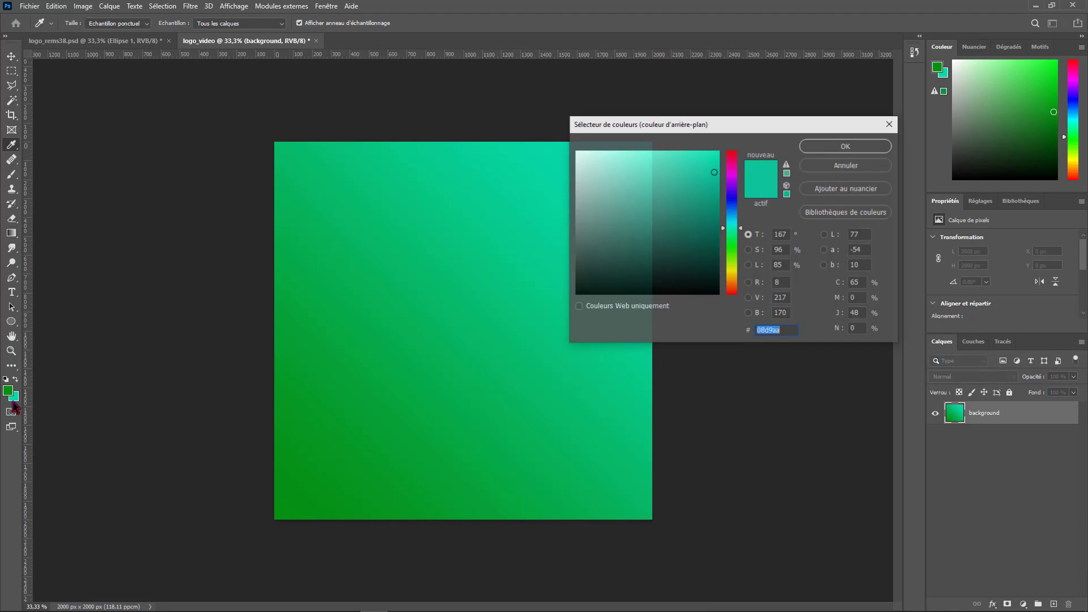
click(735, 252)
drag(733, 253, 733, 258)
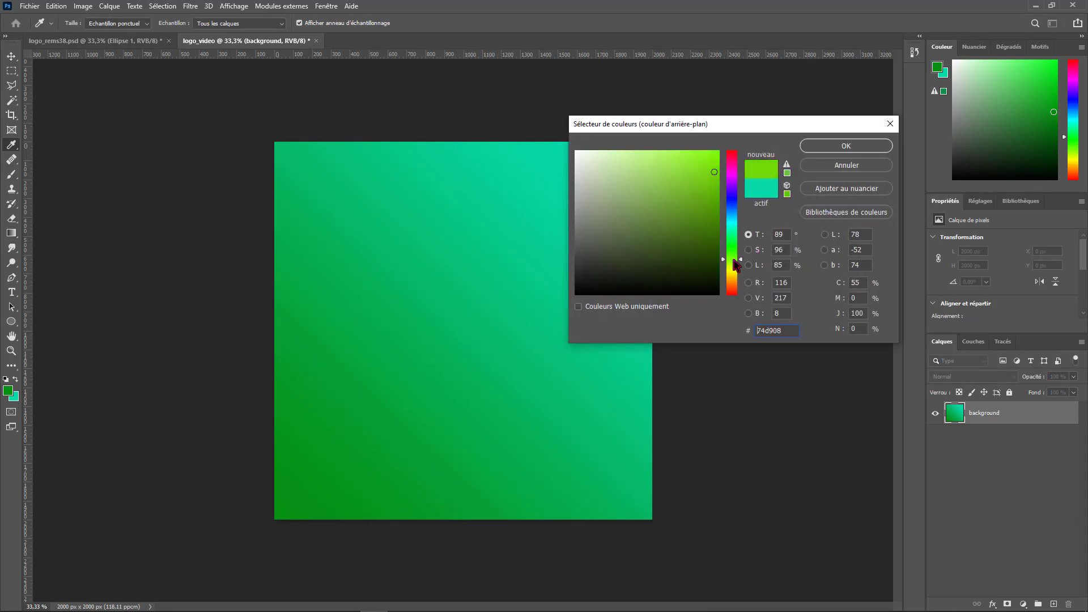
drag(705, 162, 706, 157)
click(846, 146)
key(g)
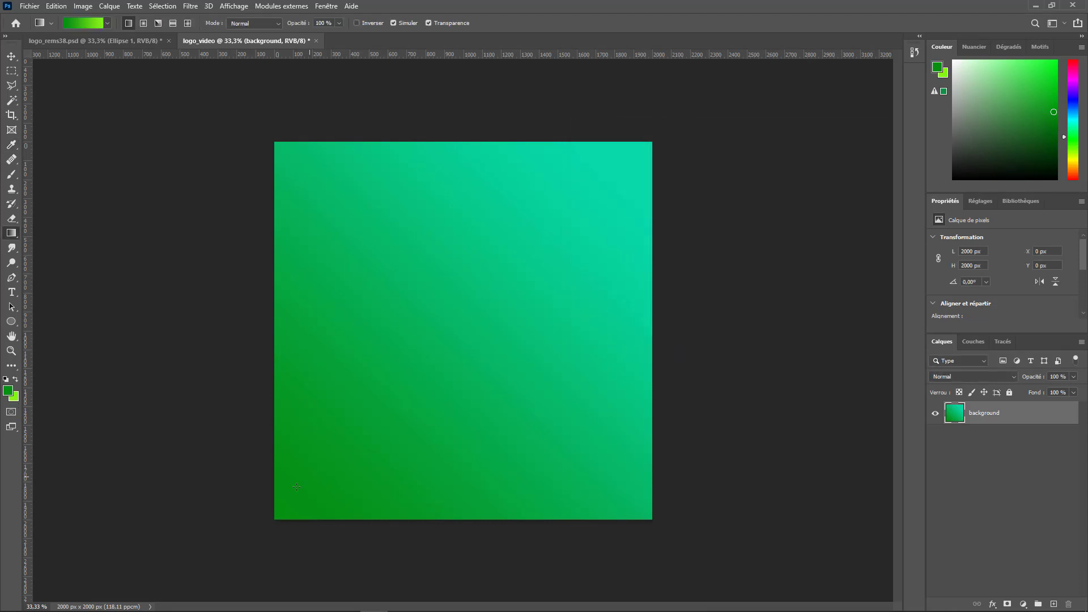
Fill the background layer with green-to-lime diagonal gradients of varying lengths from the lower-left corner
drag(280, 517, 553, 242)
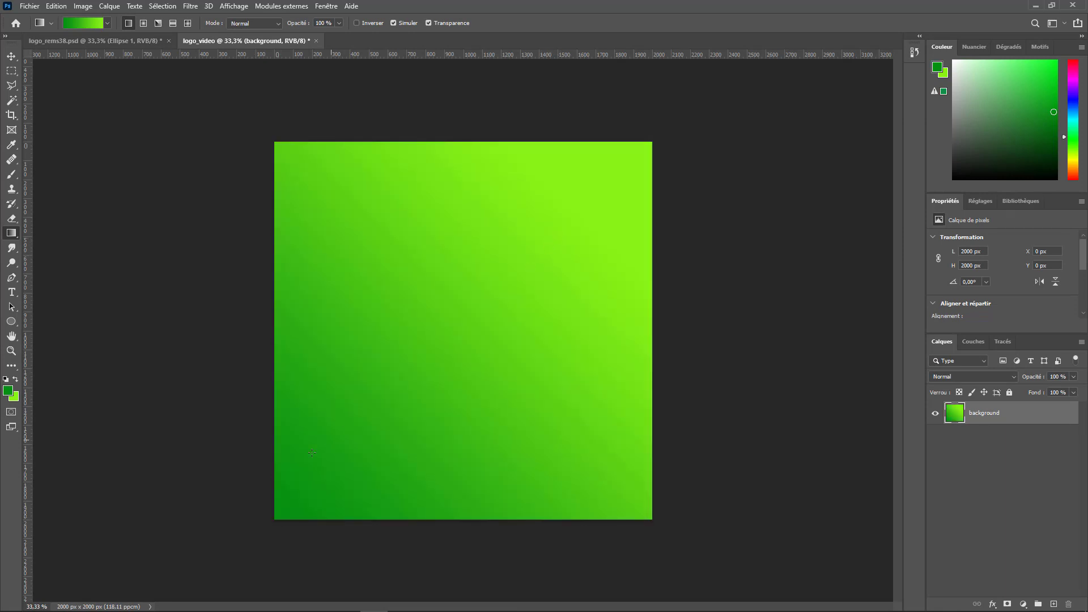
drag(531, 329, 504, 304)
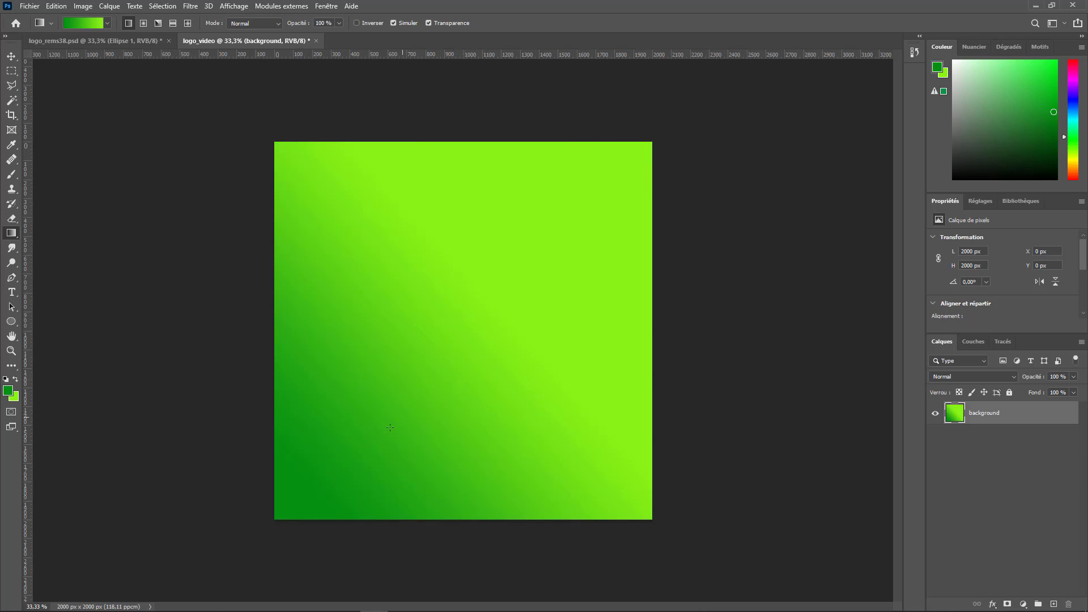
drag(334, 472, 342, 468)
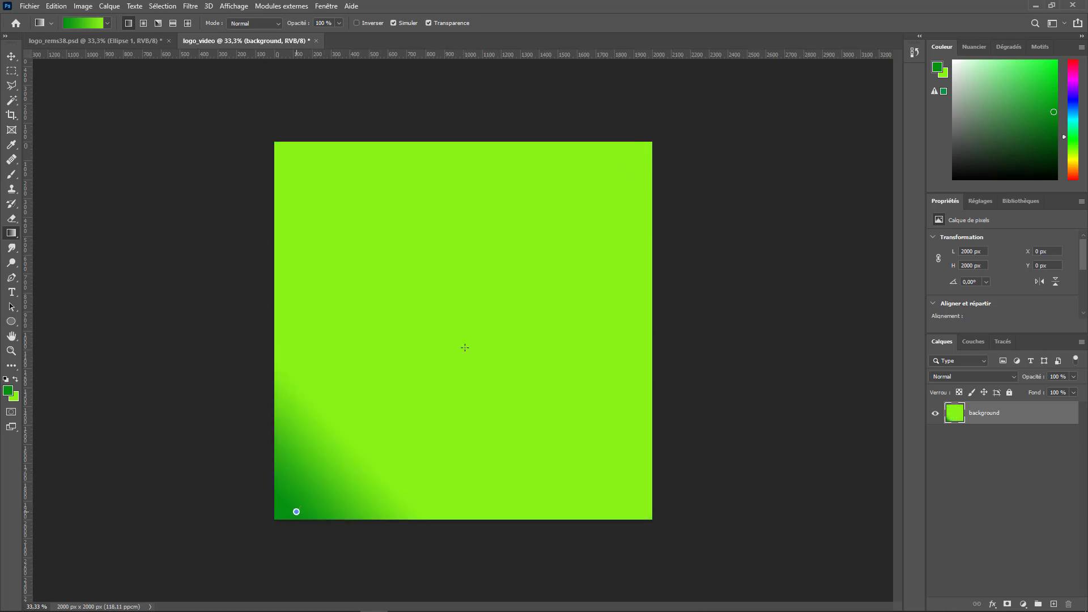
drag(465, 348, 656, 131)
click(656, 138)
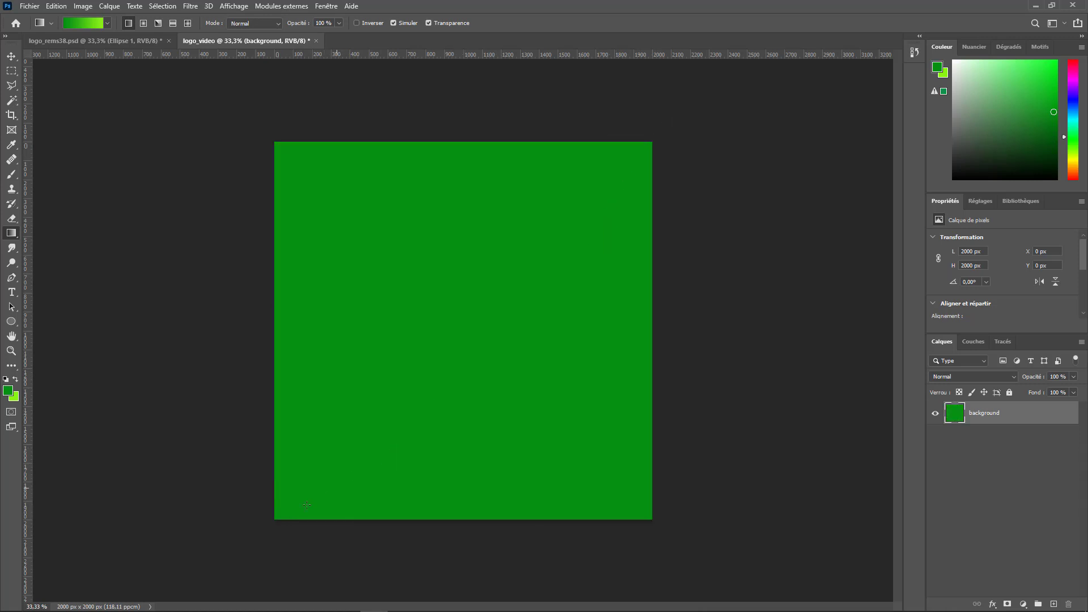
drag(307, 504, 636, 171)
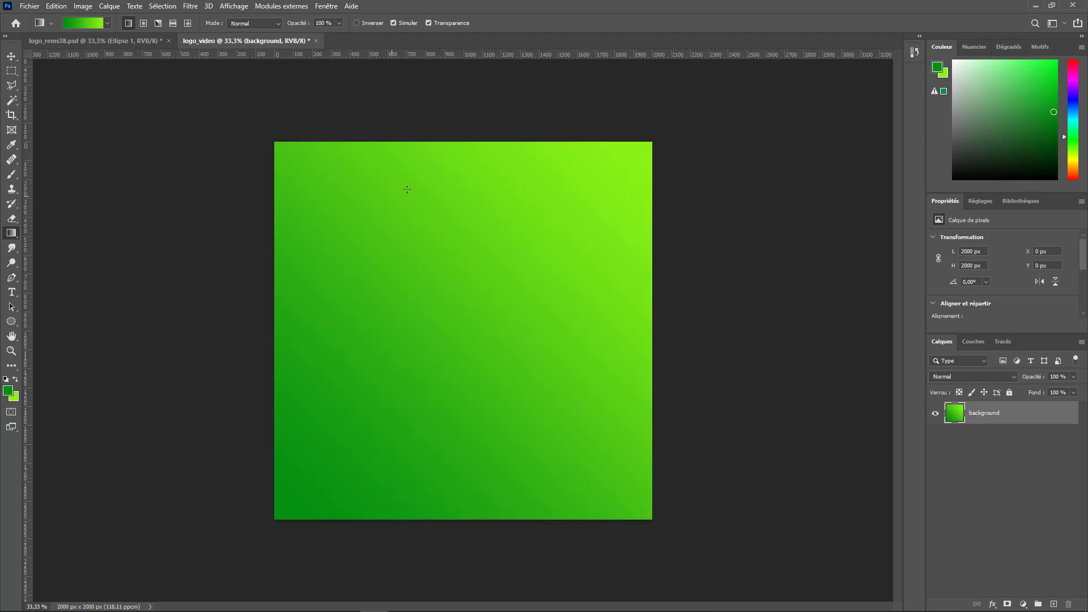
Change the background colour to a turquoise green and fill the background layer with a diagonal gradient from the lower-left corner to near the upper-right corner
click(14, 399)
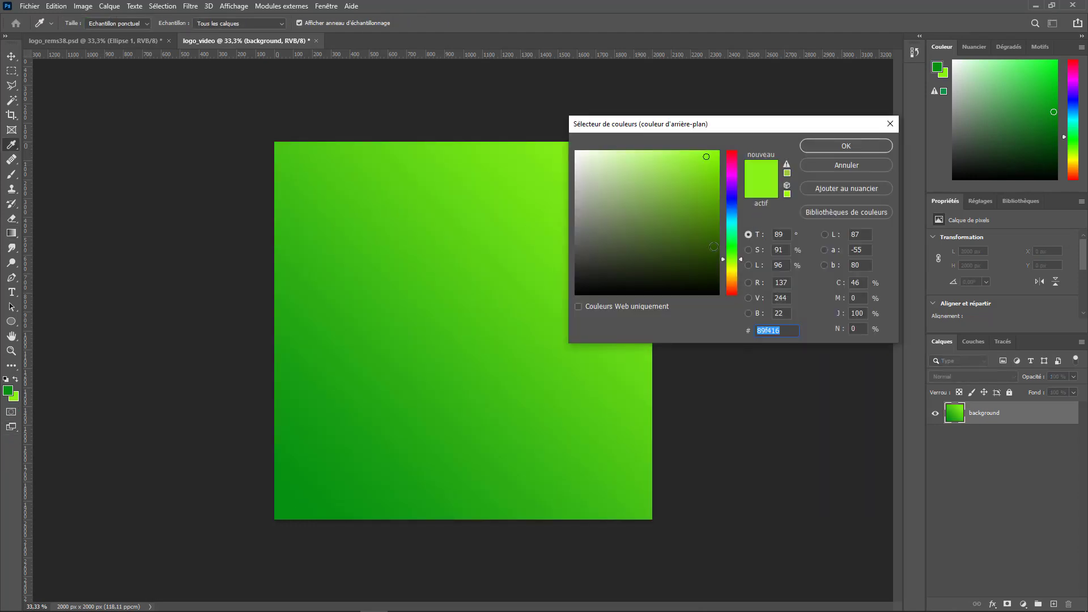
text(0fb588)
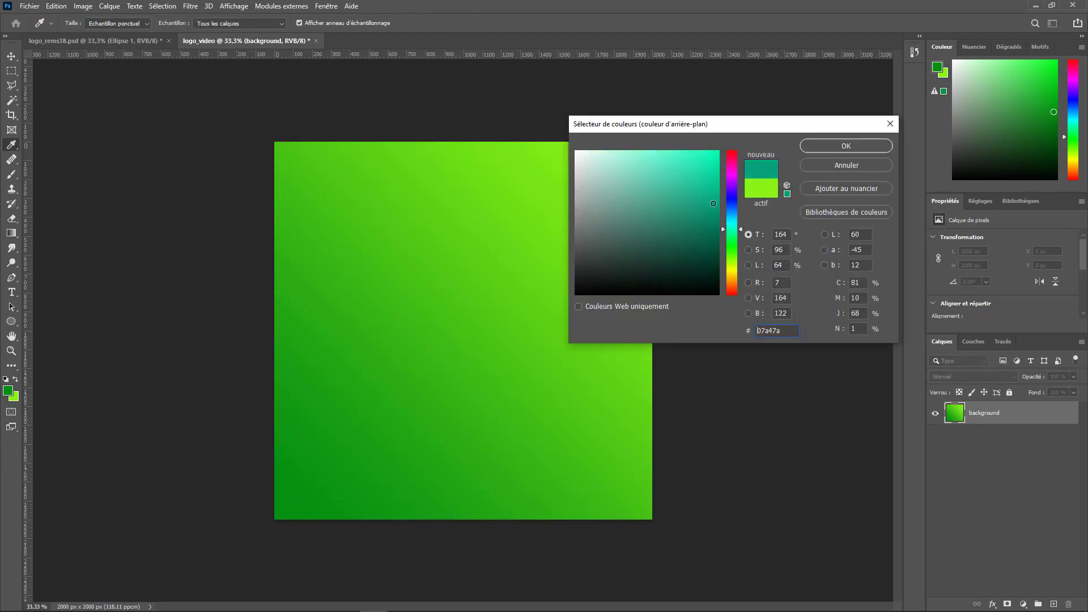
click(843, 146)
drag(279, 510, 619, 168)
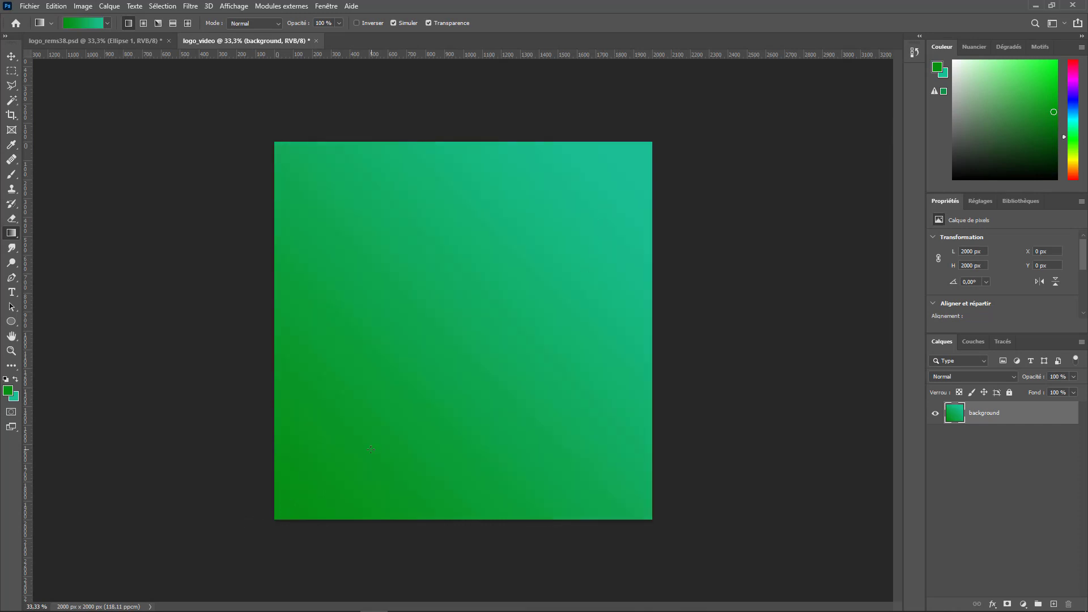
Show the EM's 38 layer in logo_rems38.psd to examine its lettering, and return to logo_video
click(989, 473)
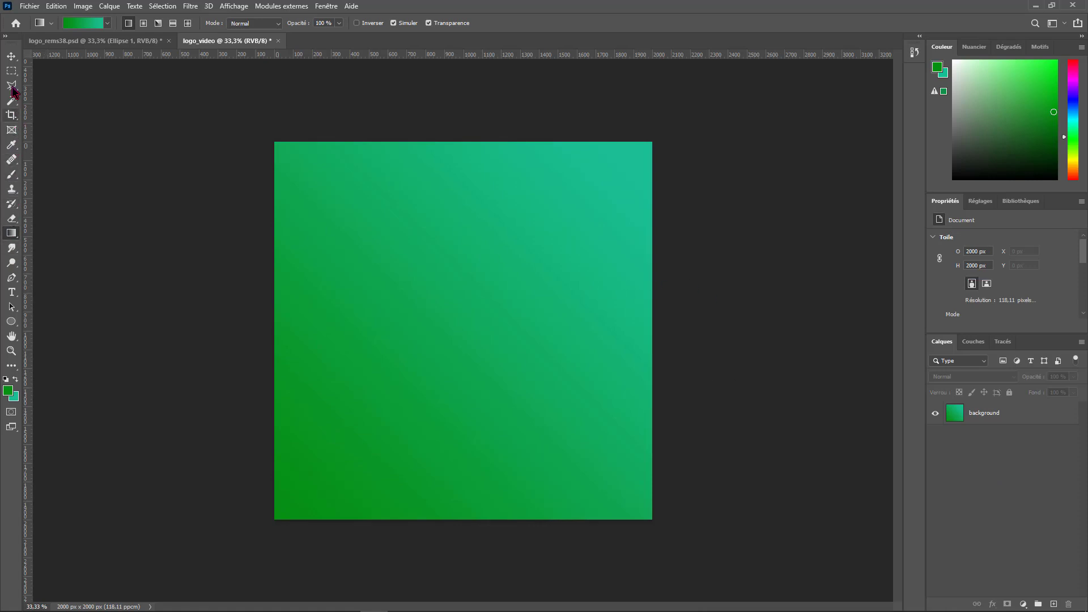
click(116, 43)
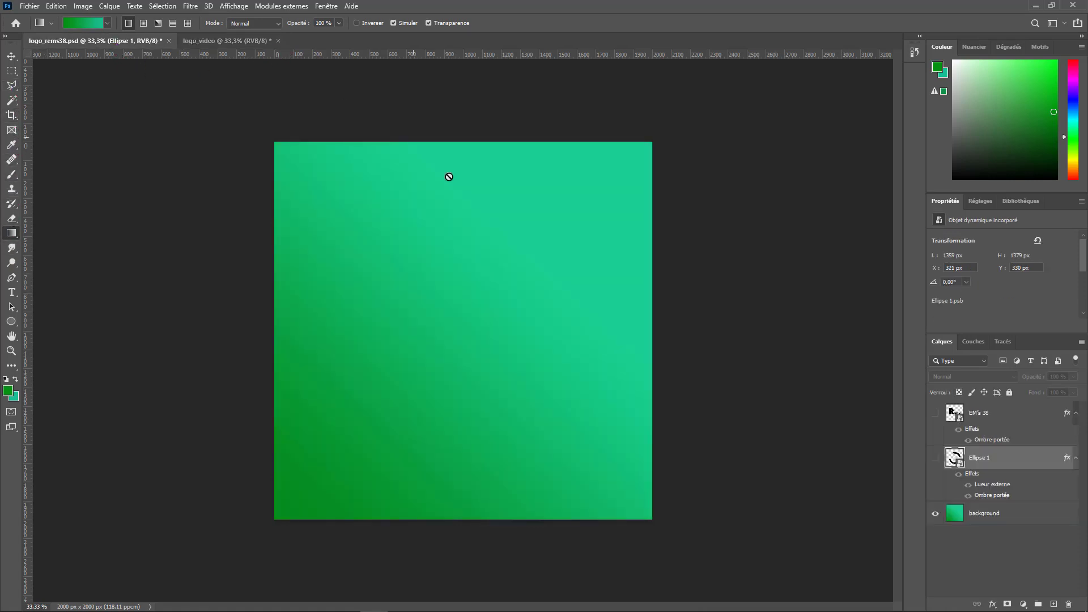
click(935, 414)
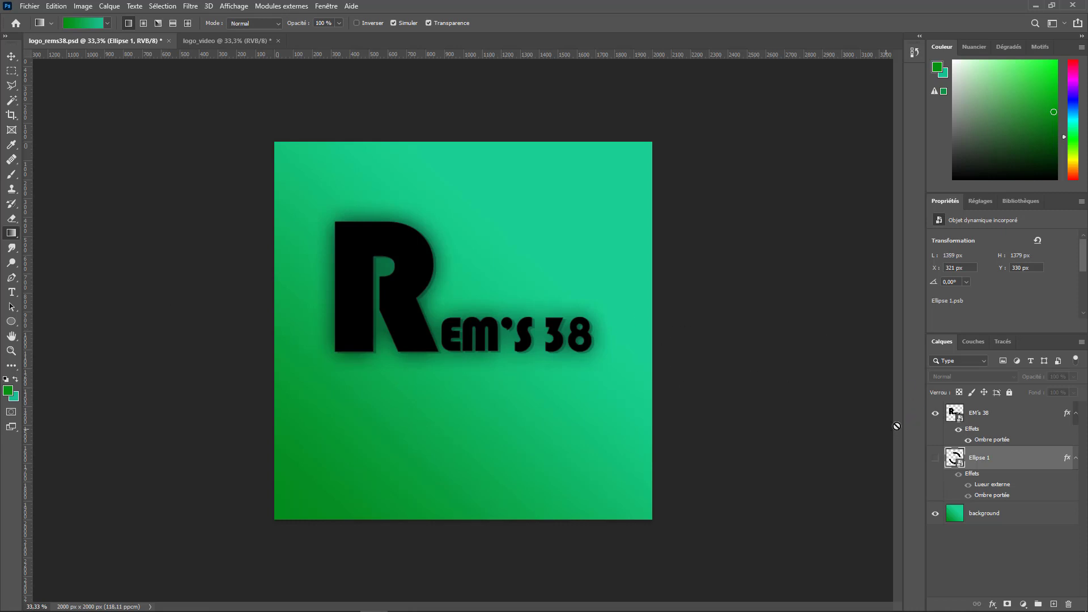
click(227, 41)
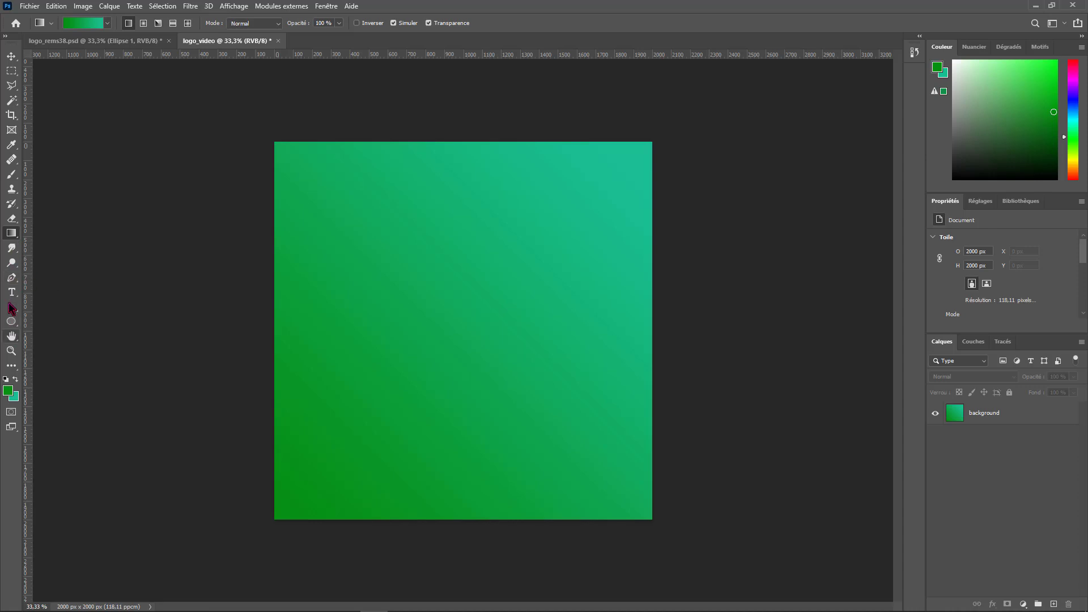
Add the letter R as horizontal text in Bauhaus 93 Regular at 335 pt near the canvas's upper middle
click(11, 292)
right_click(11, 292)
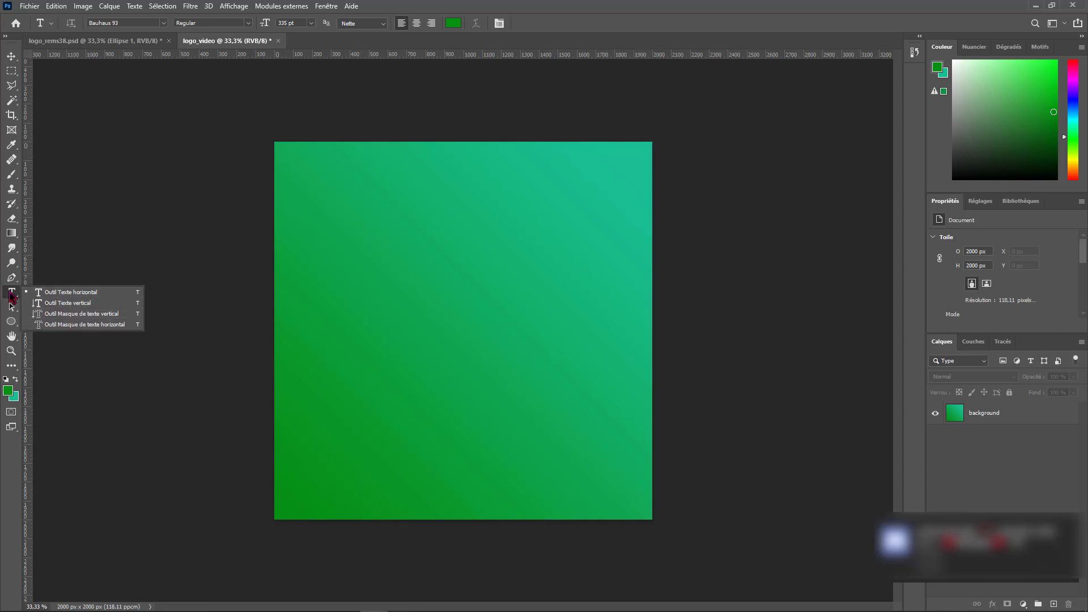
click(10, 295)
click(405, 290)
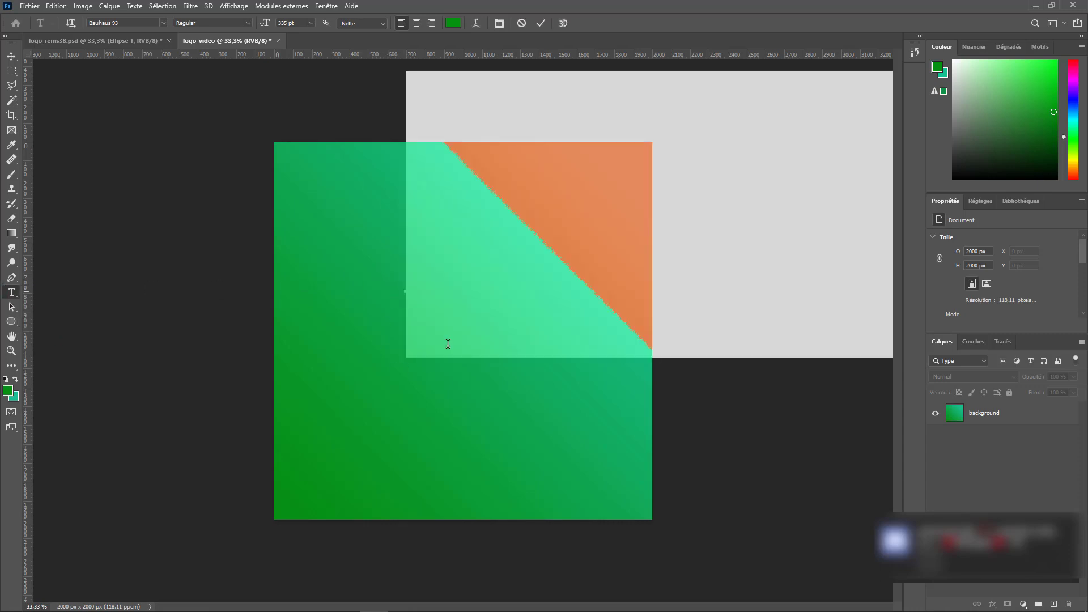
text(R)
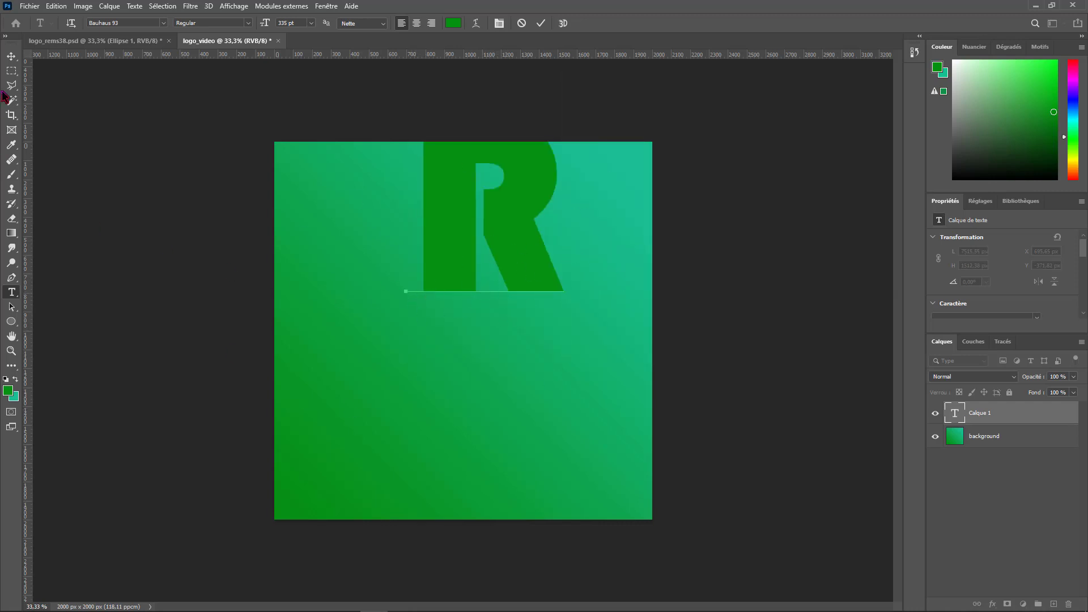
Try to move the background layer with the Move tool, and undo the move
click(11, 56)
mouse_move(425, 322)
mouse_down()
mouse_move(415, 342)
mouse_move(436, 327)
mouse_up()
key(ctrl+z)
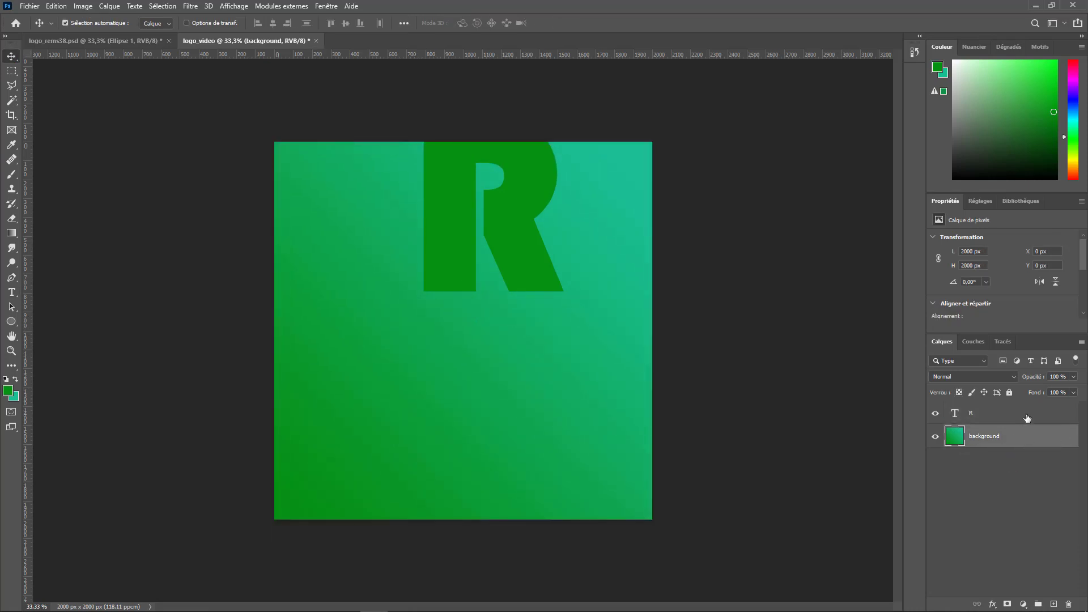
Test the background layer's full lock by trying to move it while locked and again after unlocking, and undo the move
click(1009, 392)
drag(538, 342, 502, 403)
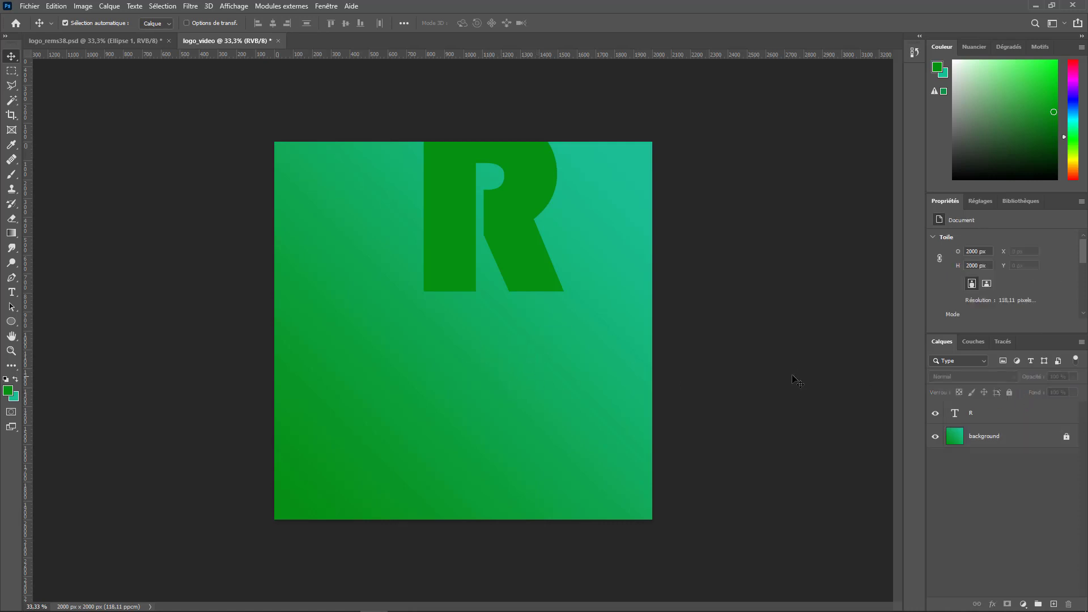
click(1006, 440)
click(1009, 392)
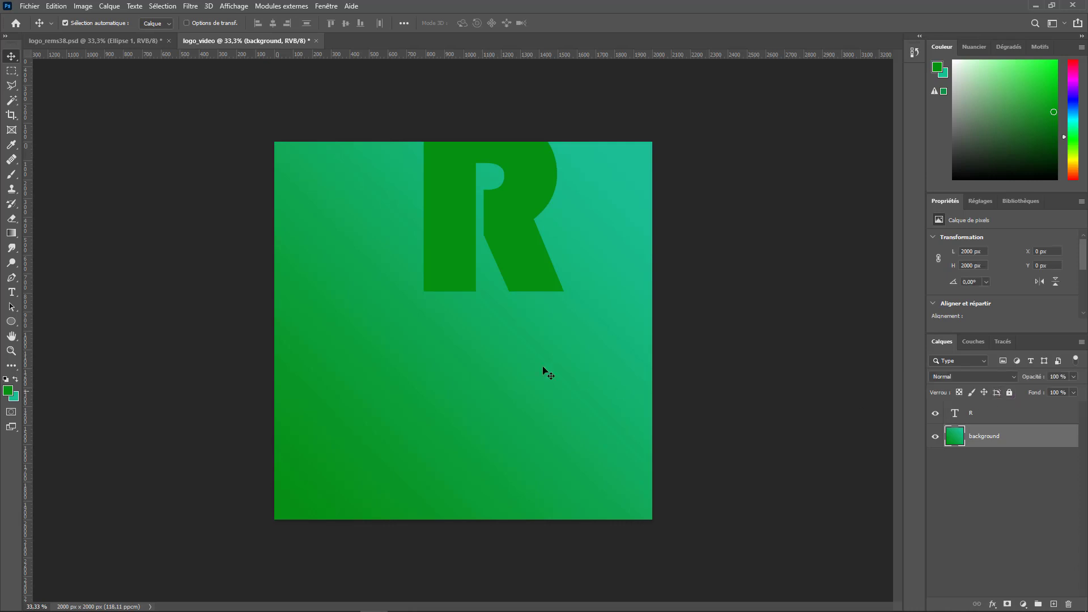
drag(543, 372, 502, 397)
key(ctrl+z)
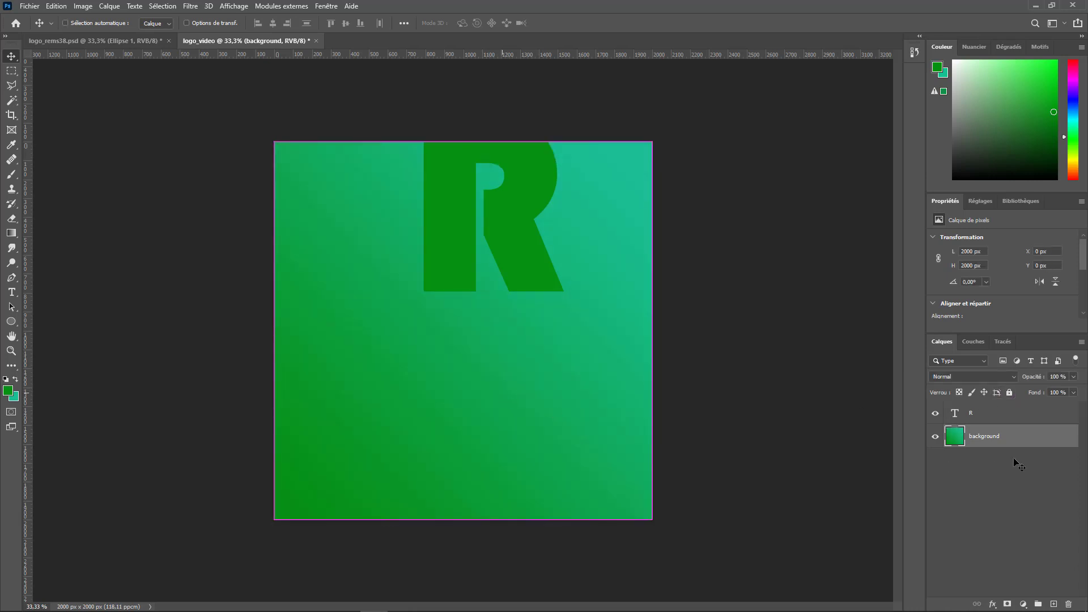
Lock the background layer completely and move the letter R down and left to about X 322 px, Y 107 px
click(1009, 392)
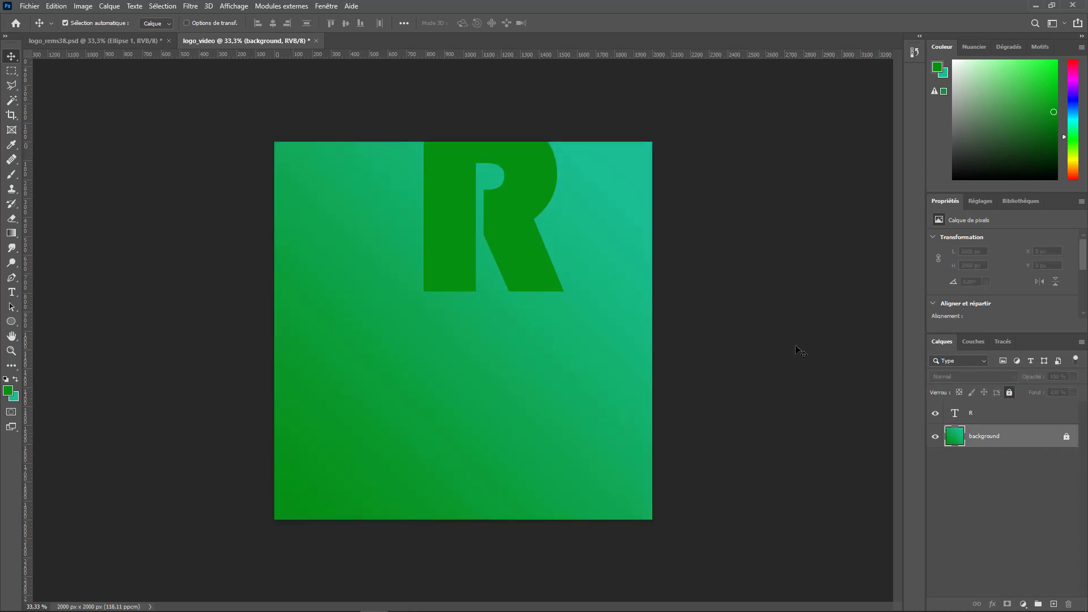
drag(552, 268, 461, 340)
scroll(1051, 293, down, 1)
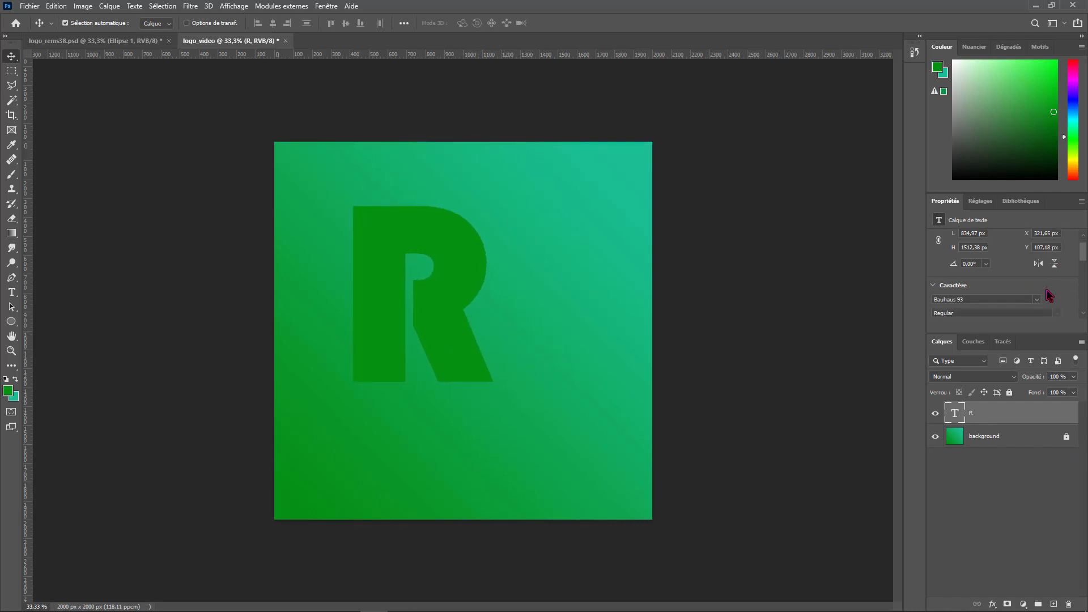
Preview alternative fonts on the letter R, scanning the font list as far as Harlow Solid Italic, and keep Bauhaus 93
scroll(1060, 281, down, 2)
click(1037, 253)
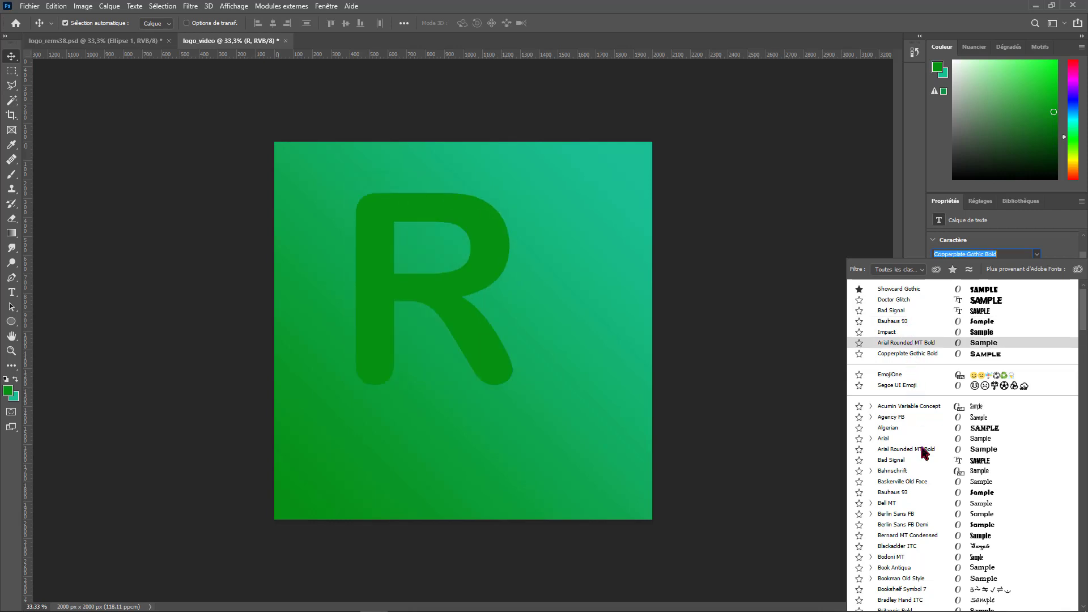
scroll(916, 437, down, 3)
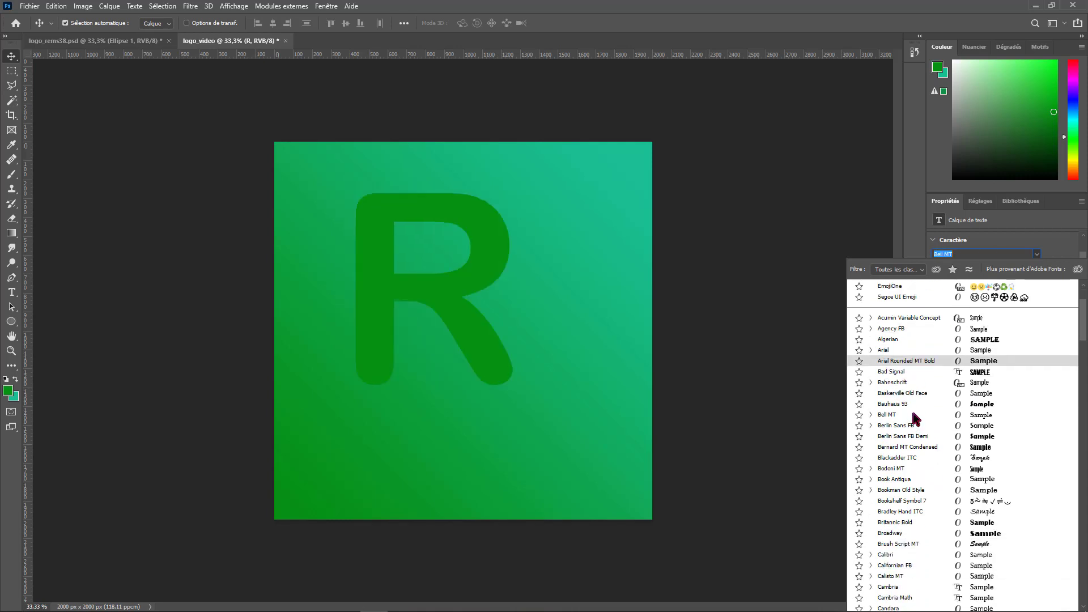
scroll(914, 418, down, 8)
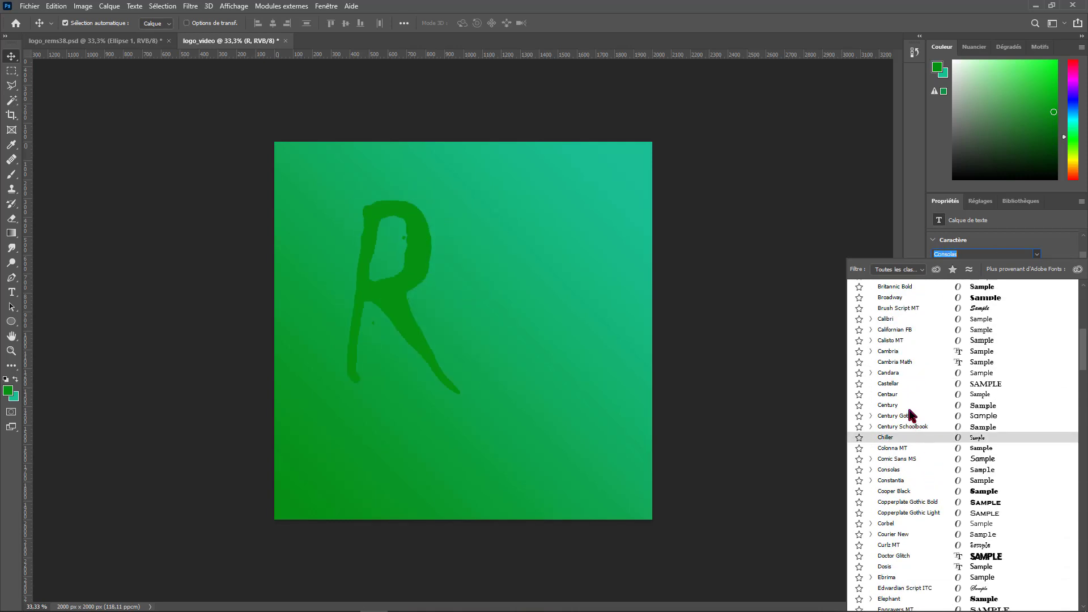
scroll(910, 408, down, 6)
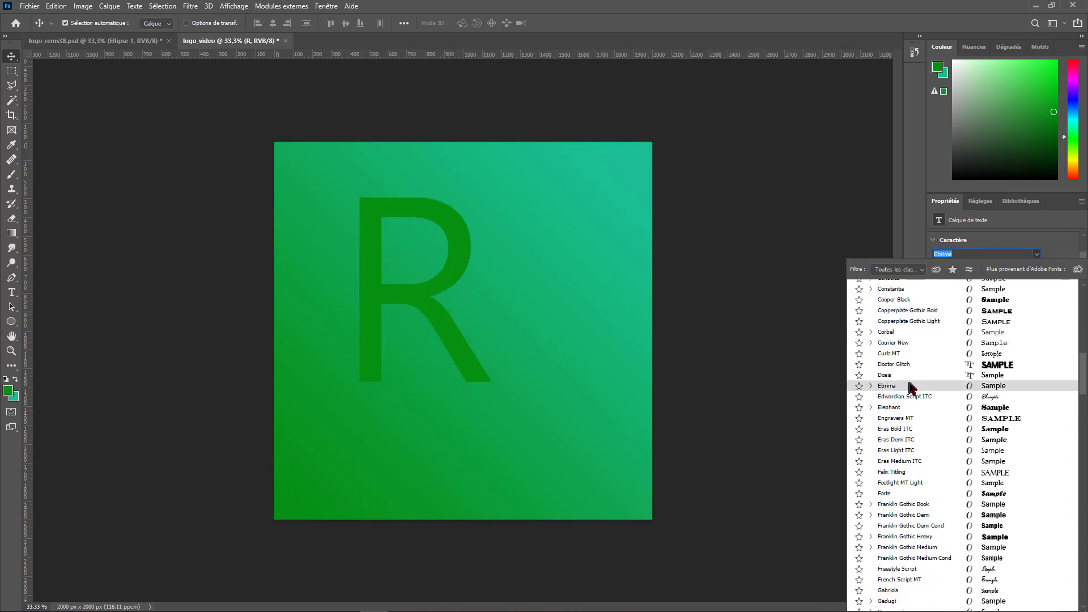
scroll(912, 387, down, 2)
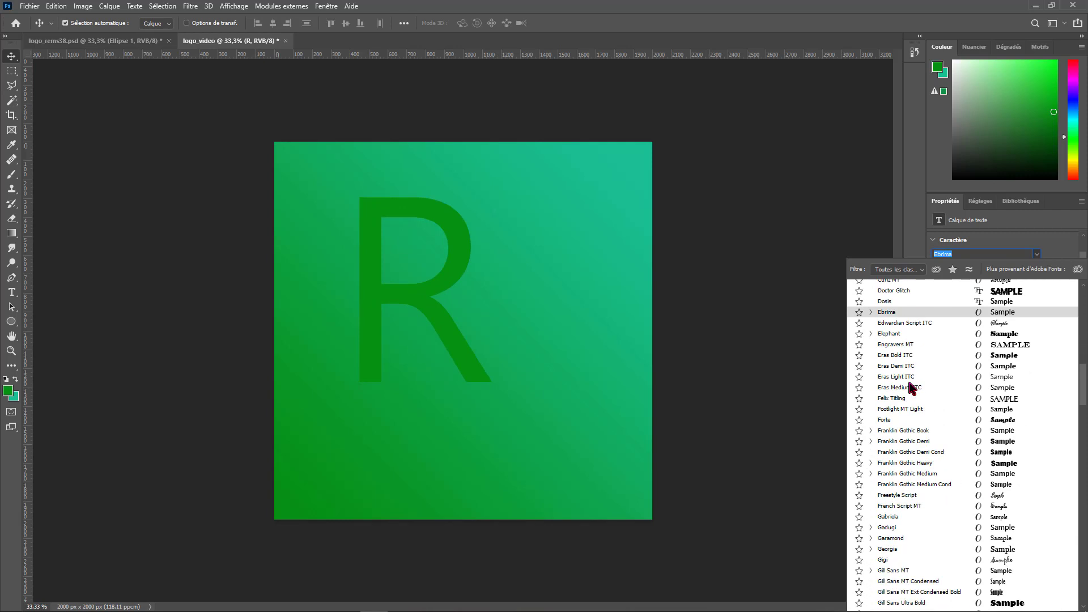
scroll(911, 388, down, 2)
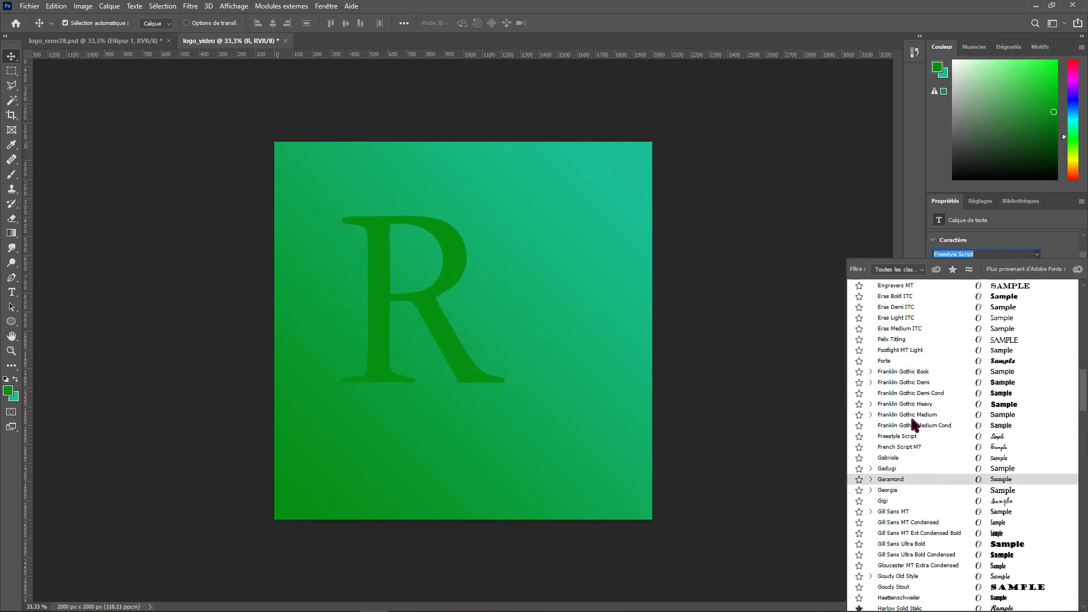
scroll(915, 454, down, 4)
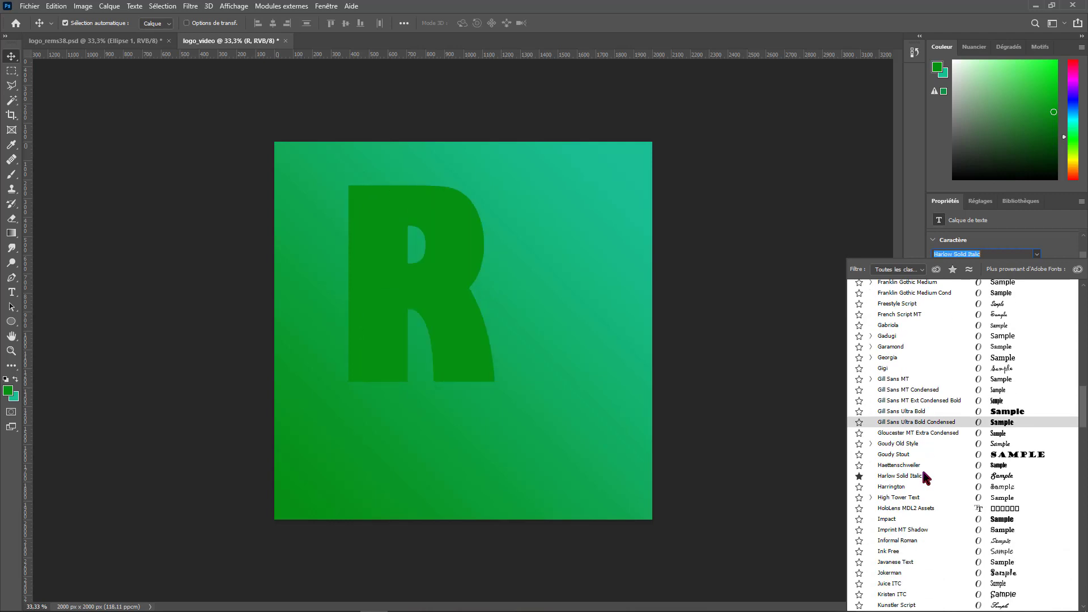
drag(1085, 412, 1085, 299)
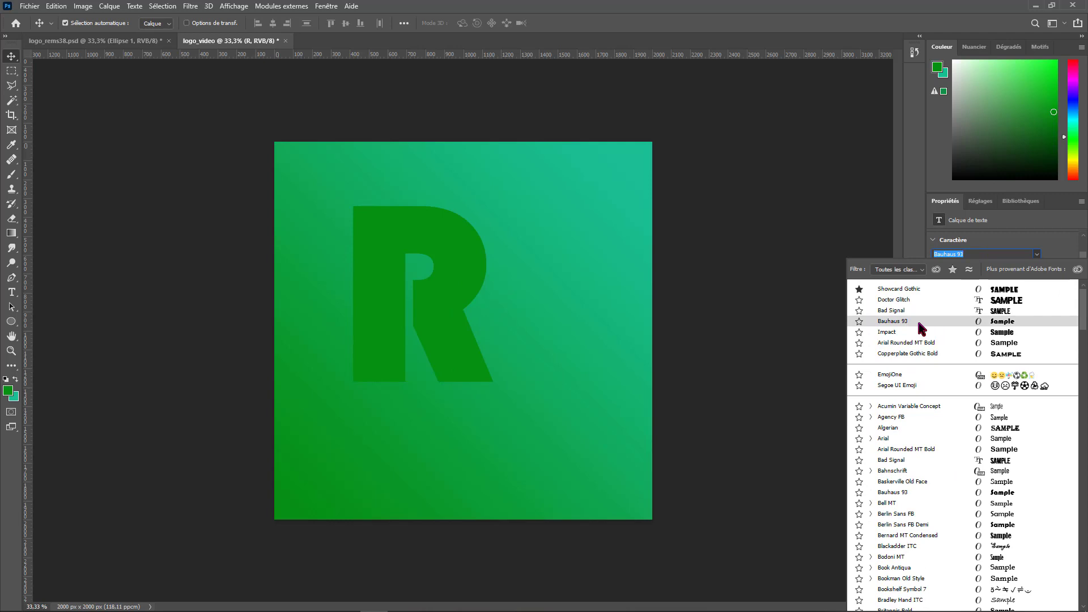
click(919, 322)
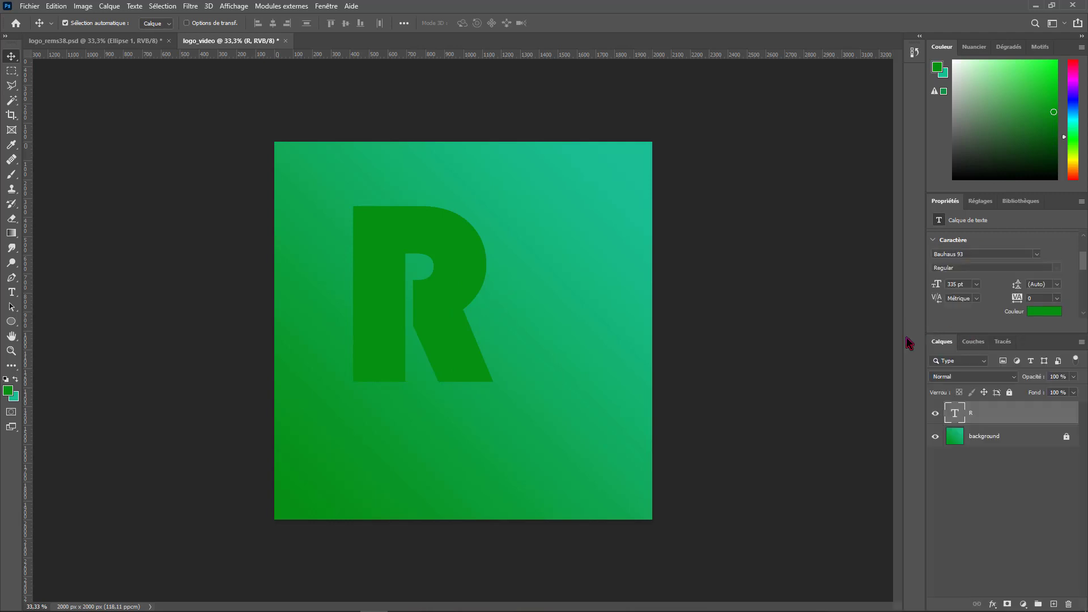
Move the letter R up and left to about X 208 px, Y 83 px
mouse_move(451, 315)
mouse_down()
mouse_move(444, 300)
mouse_move(452, 309)
mouse_move(433, 308)
mouse_up()
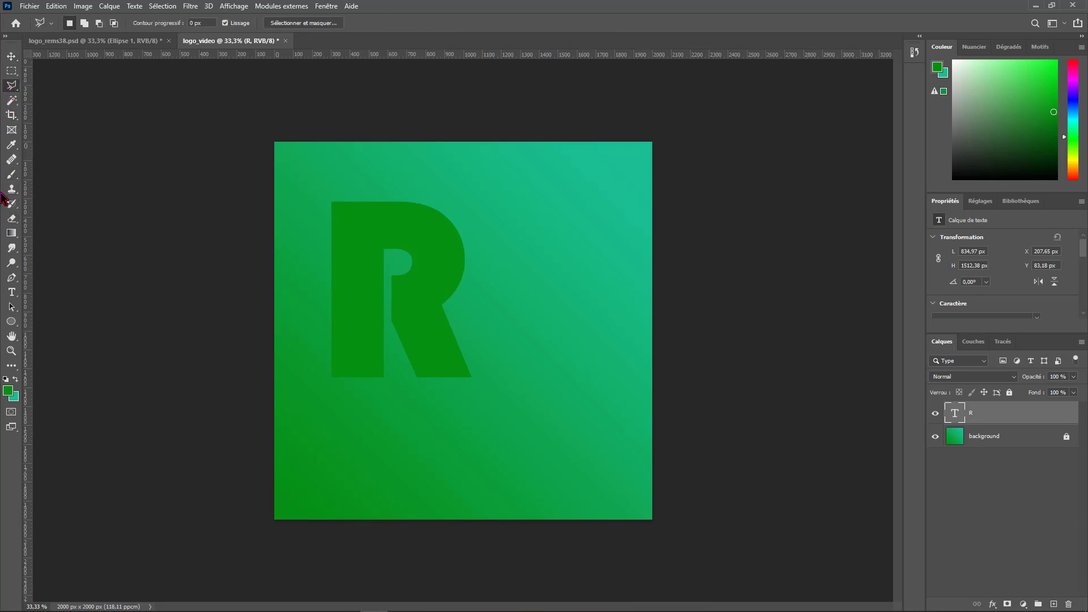
click(13, 278)
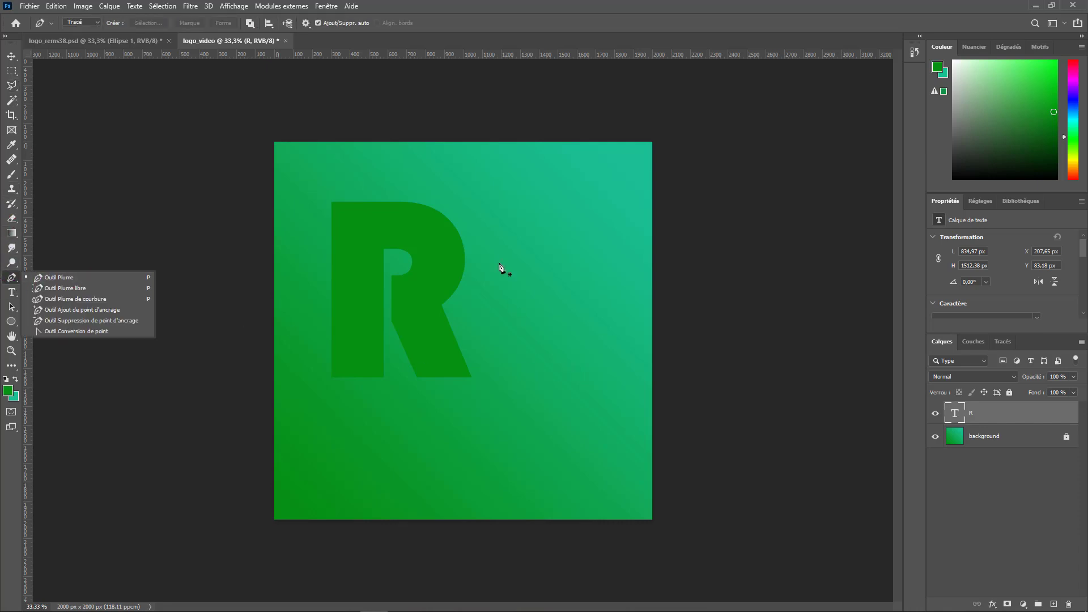
click(3, 480)
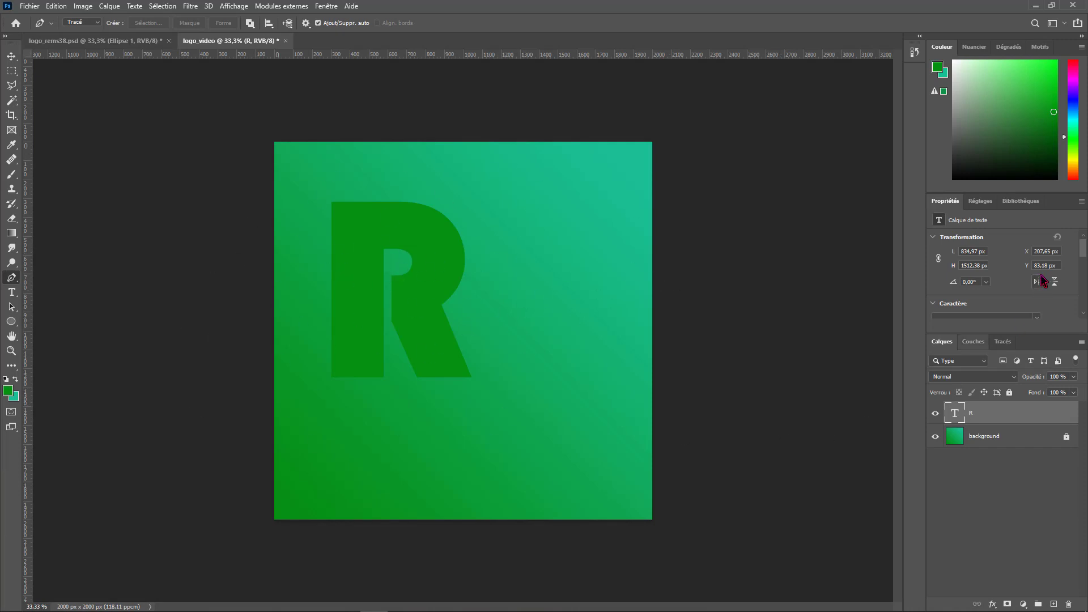
scroll(1040, 282, down, 1)
click(1038, 300)
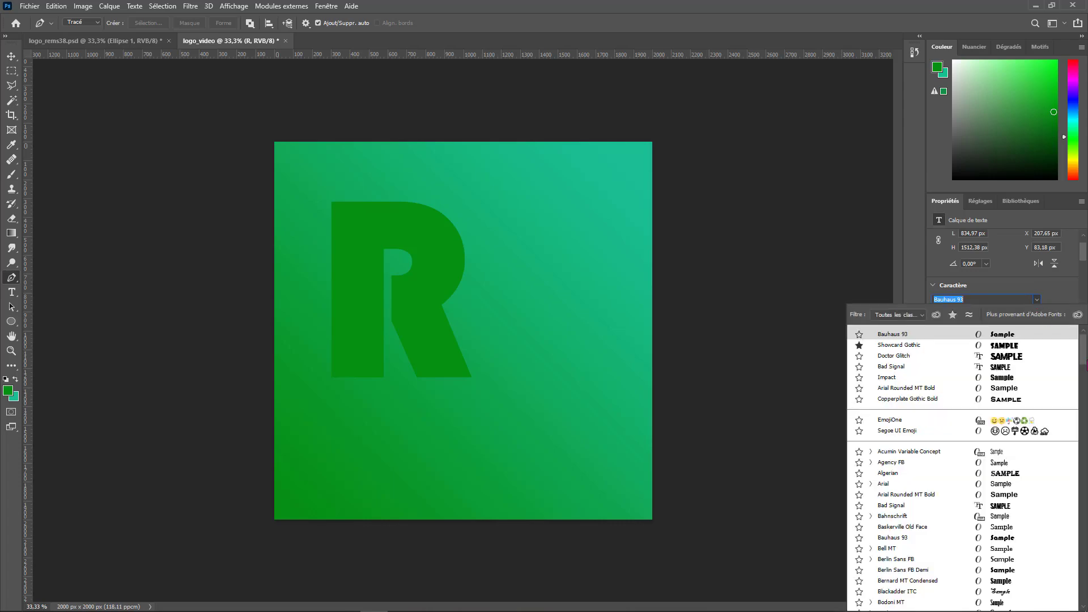
drag(1082, 362, 1080, 334)
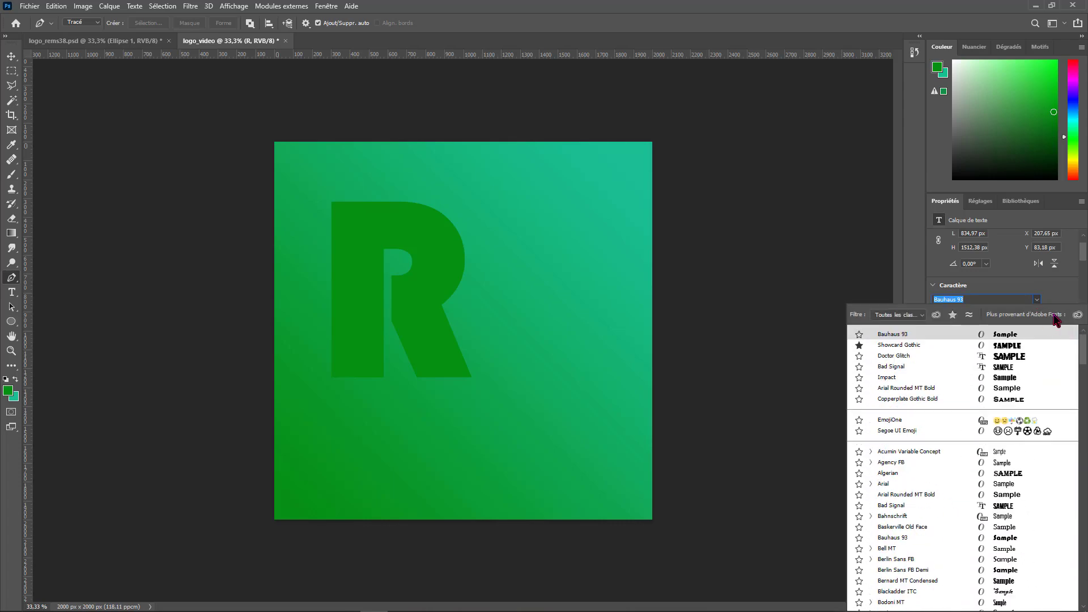
key(Escape)
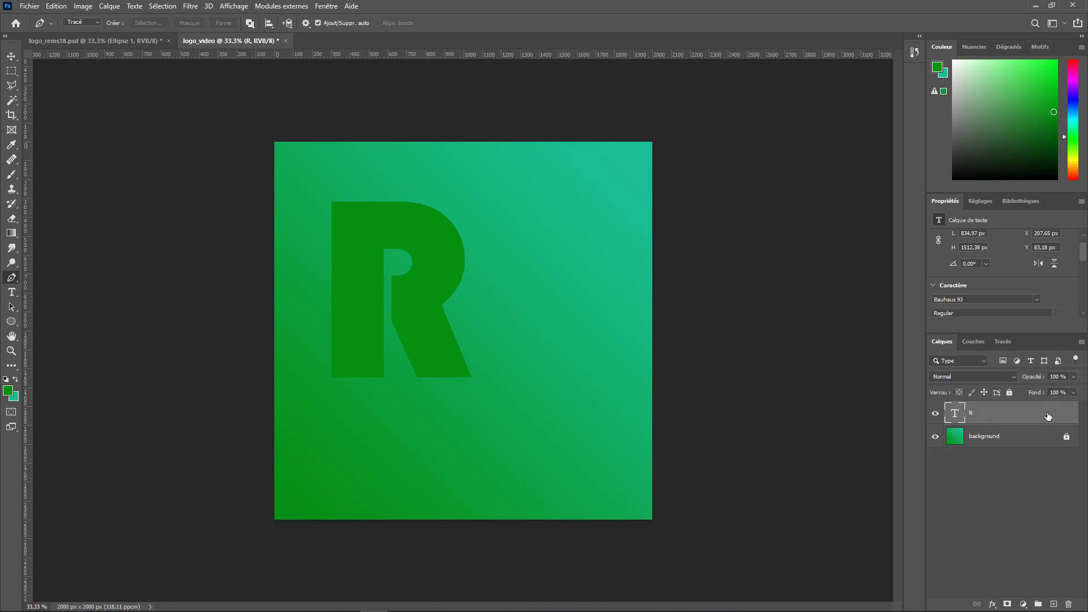
Open the layer style settings of the R text layer and move the dialog clear of the letter
double_click(972, 413)
click(1044, 416)
double_click(1050, 414)
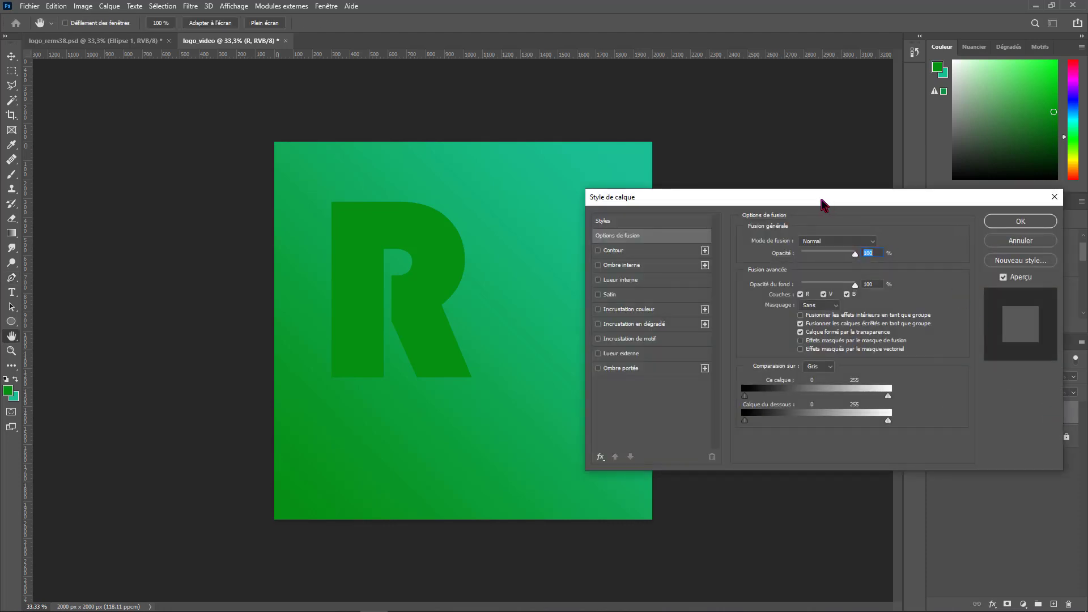
drag(821, 204, 787, 174)
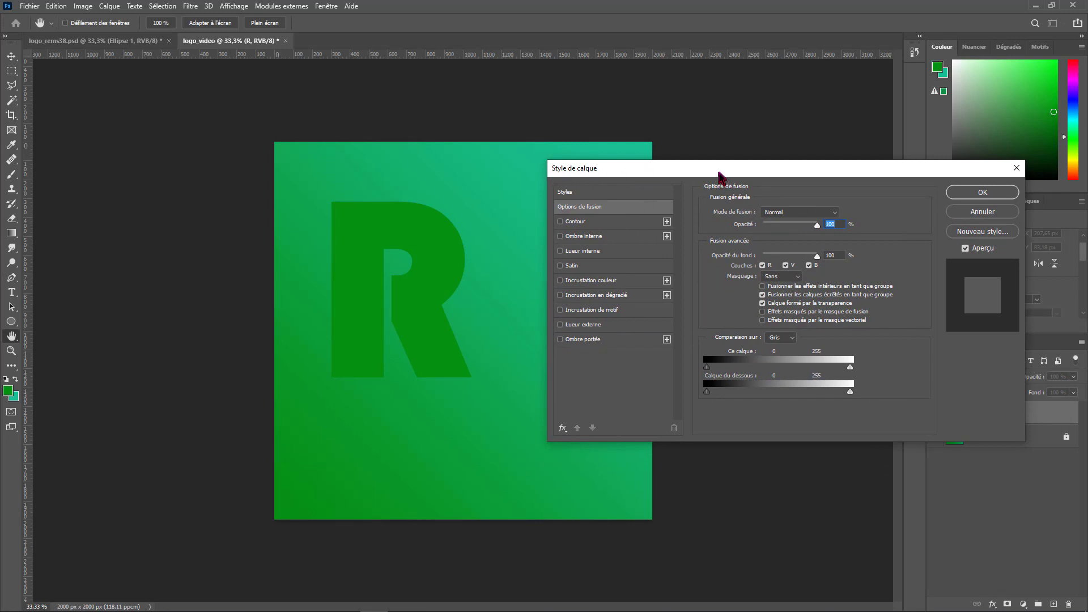
drag(718, 174, 761, 152)
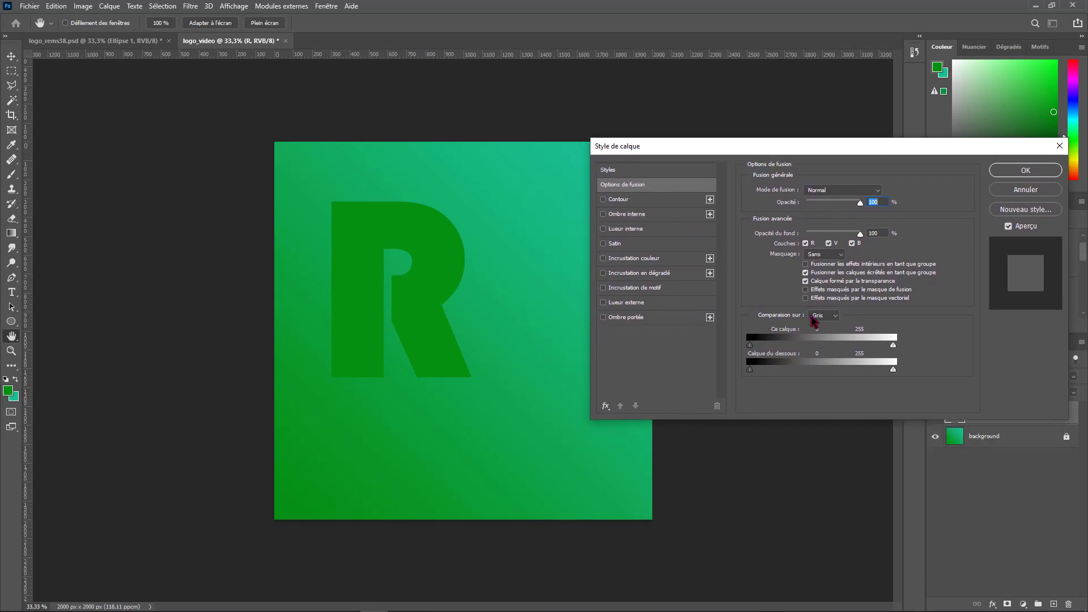
Try an outside stroke on the letter R in a darker blue at 1 px, and turn the stroke off
click(603, 199)
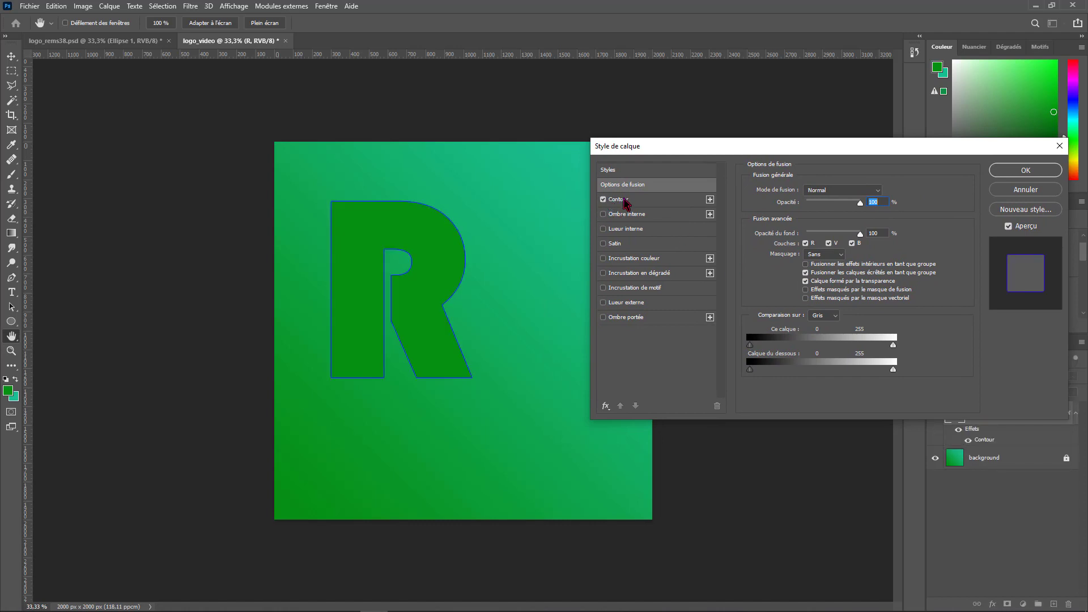
click(626, 201)
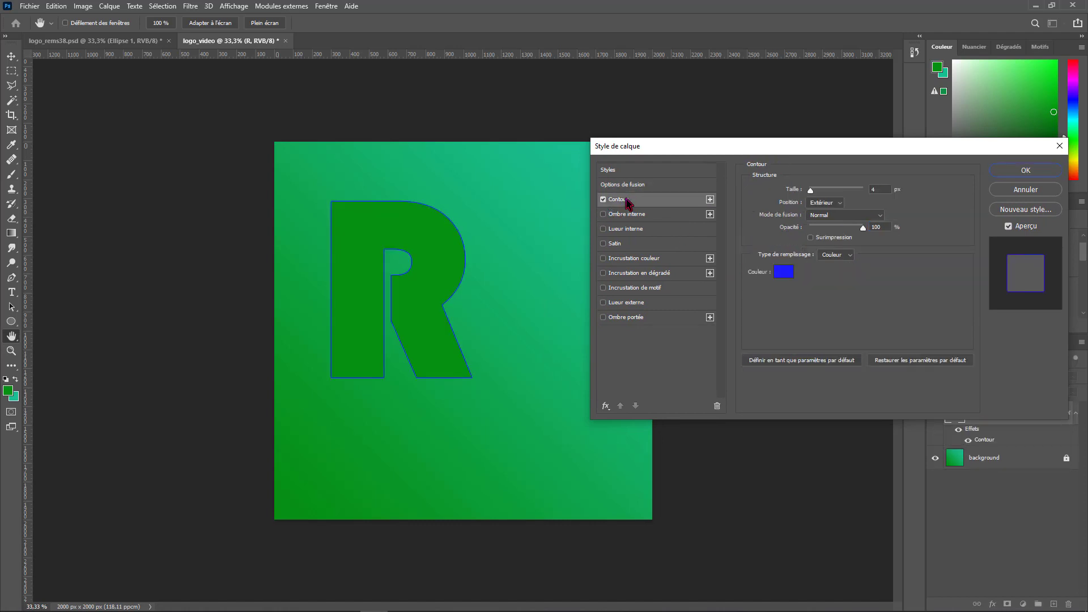
click(784, 269)
click(707, 260)
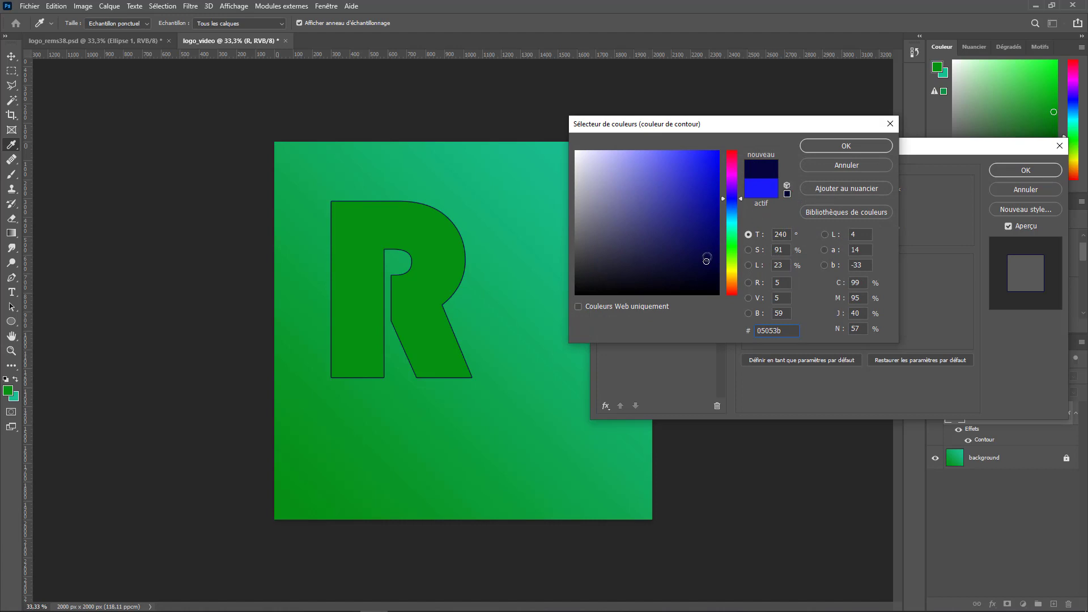
click(708, 209)
click(821, 148)
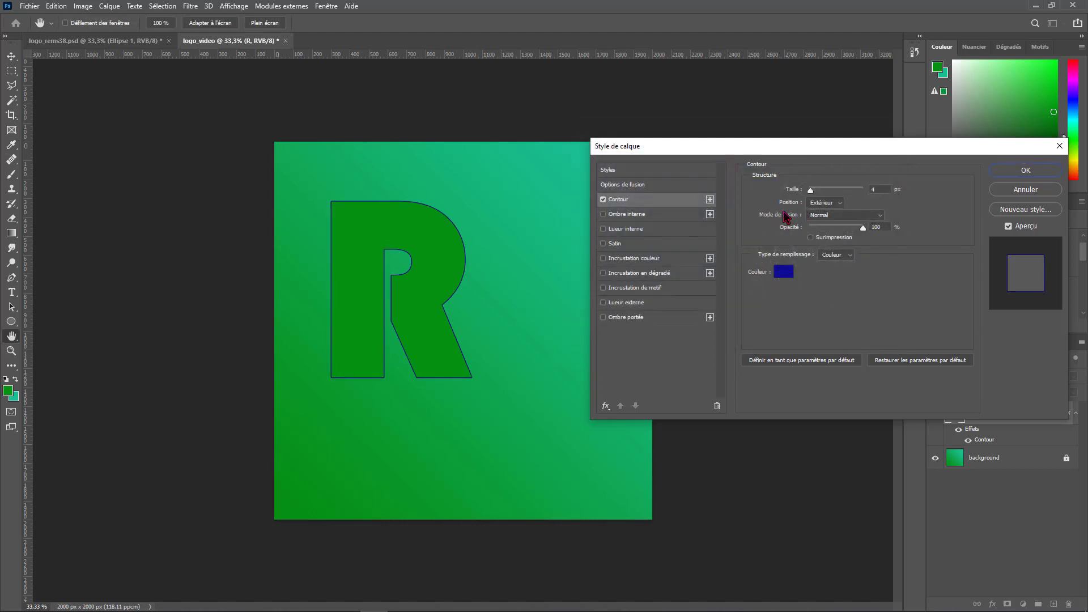
mouse_move(812, 196)
mouse_down()
mouse_move(844, 192)
mouse_move(808, 193)
mouse_up()
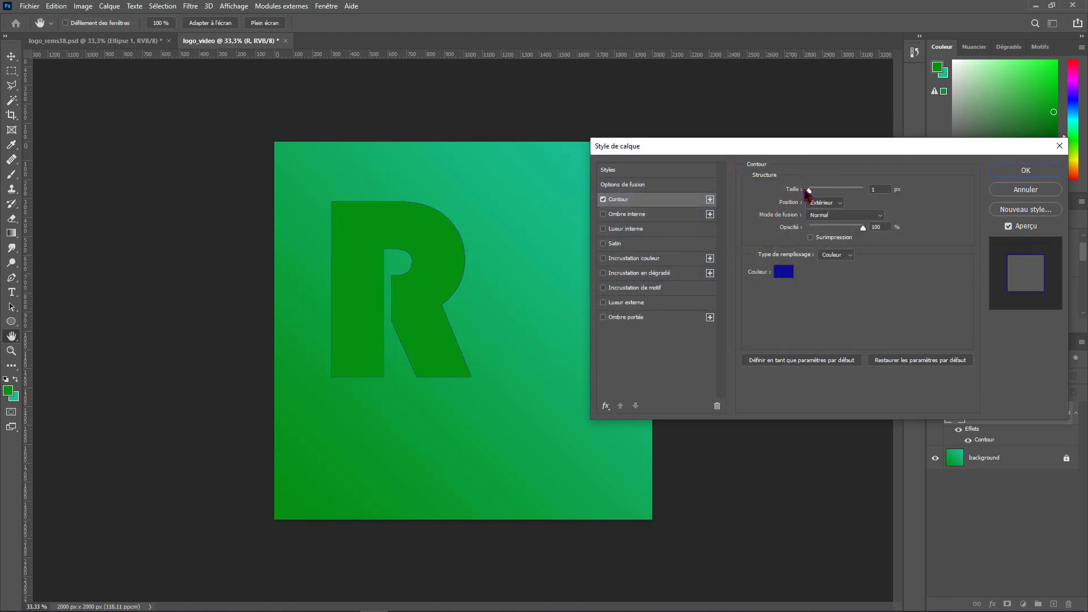
click(603, 200)
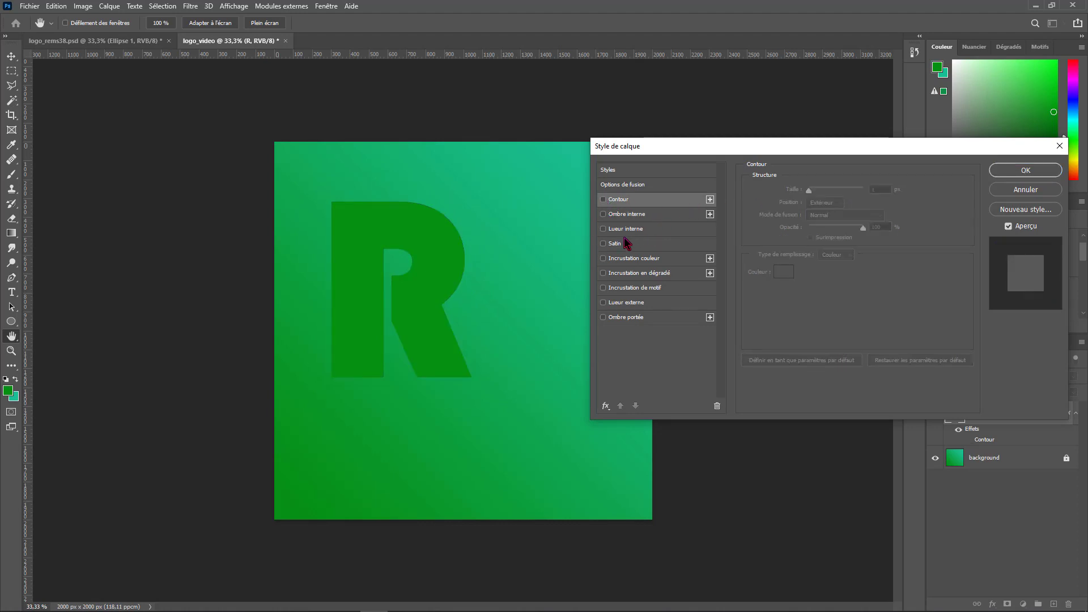
Turn on a colour overlay for the letter R and try sampling its colour from the green gradient background
click(604, 258)
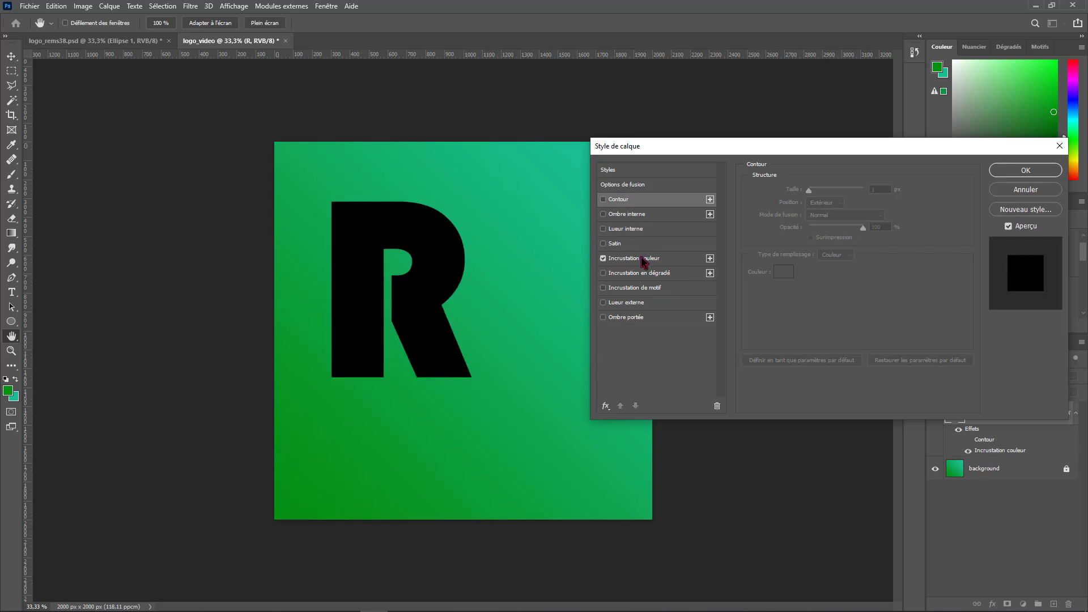
click(683, 259)
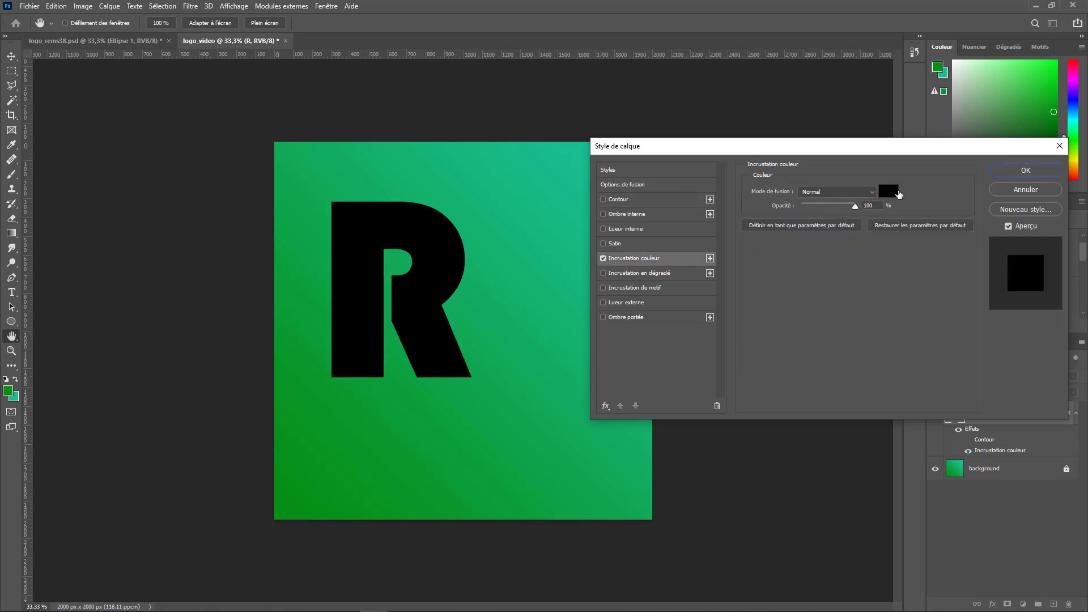
click(888, 191)
click(550, 303)
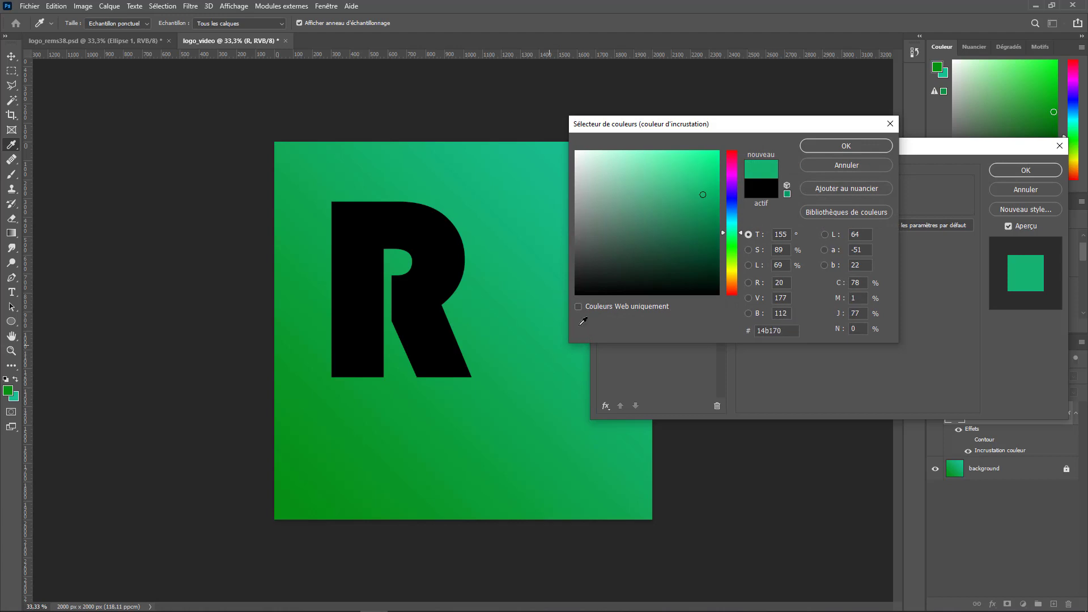
drag(579, 291, 562, 316)
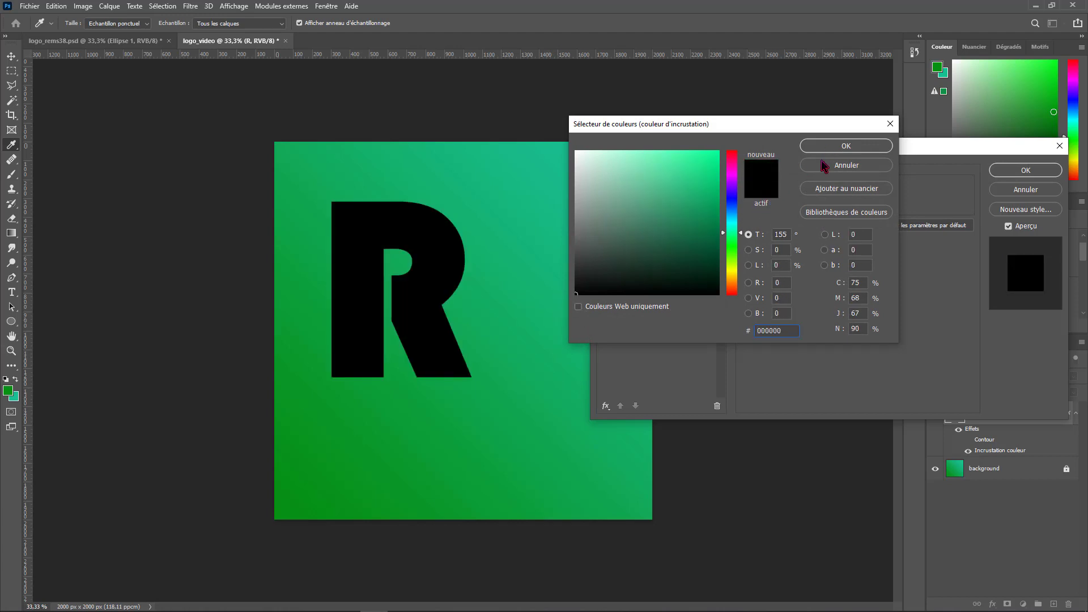
Try white (#ffffff) and black (#000000) as the overlay colour, and turn the colour overlay off
double_click(789, 331)
click(788, 331)
drag(786, 332, 747, 334)
click(791, 329)
text(ffffff)
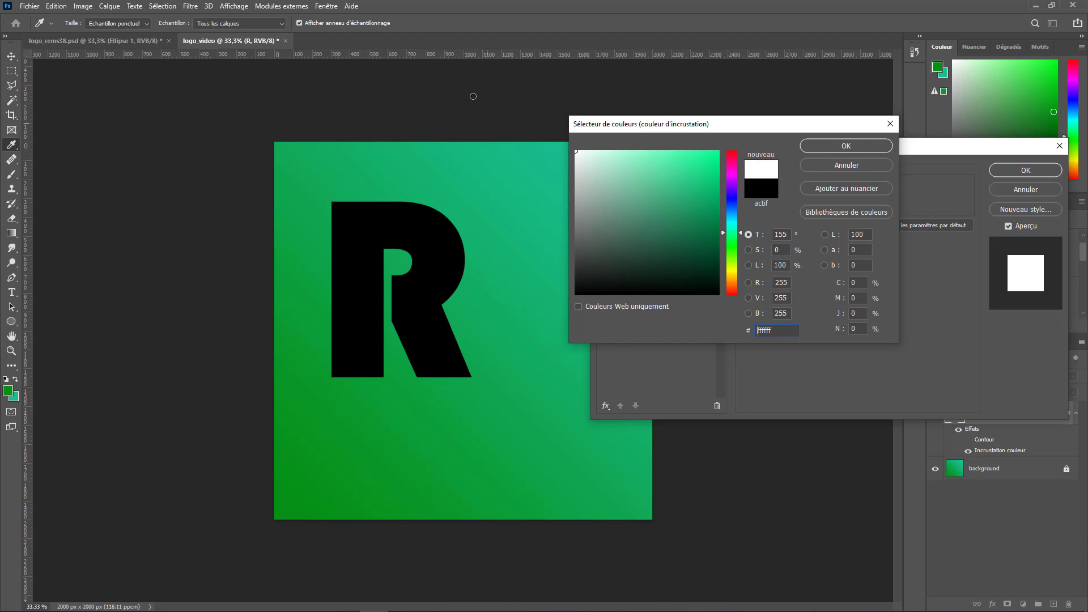
drag(473, 97, 350, 545)
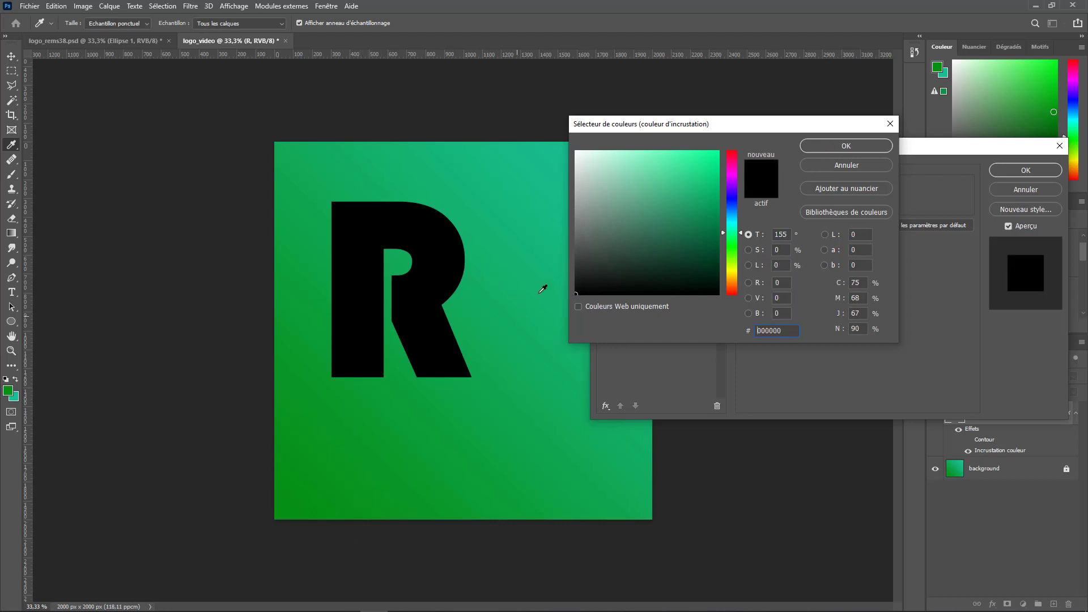
click(846, 145)
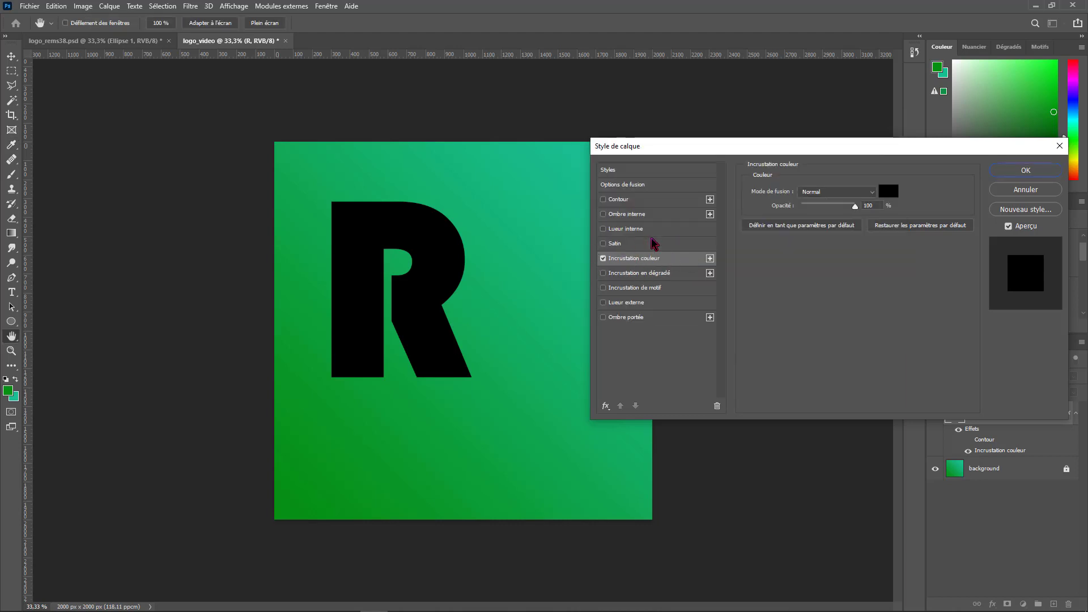
click(603, 258)
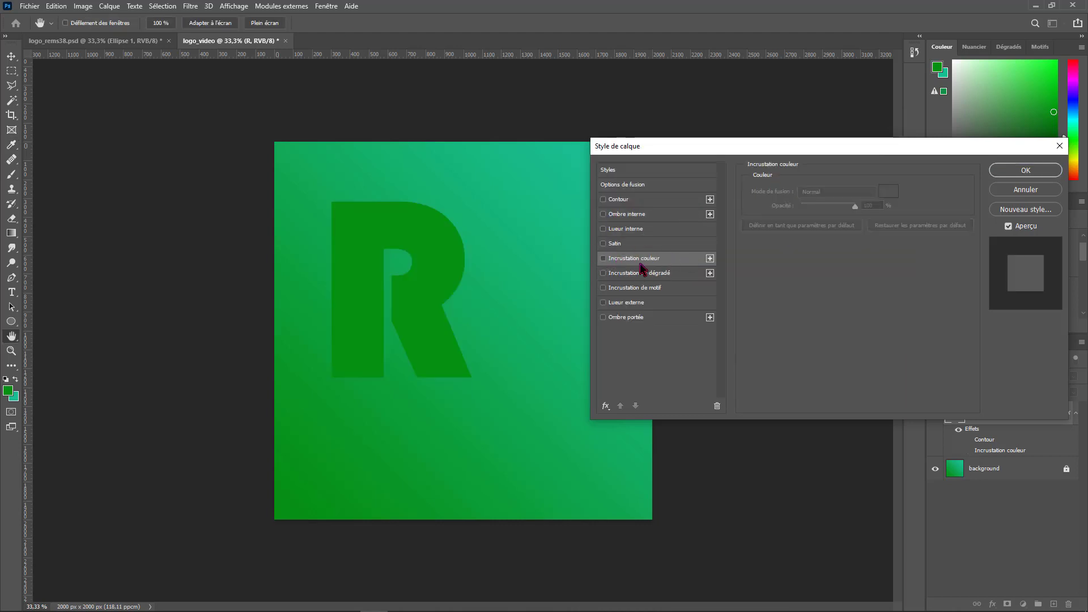
Turn on the inner glow for the letter R, and try the inner shadow before switching that shadow off
click(656, 230)
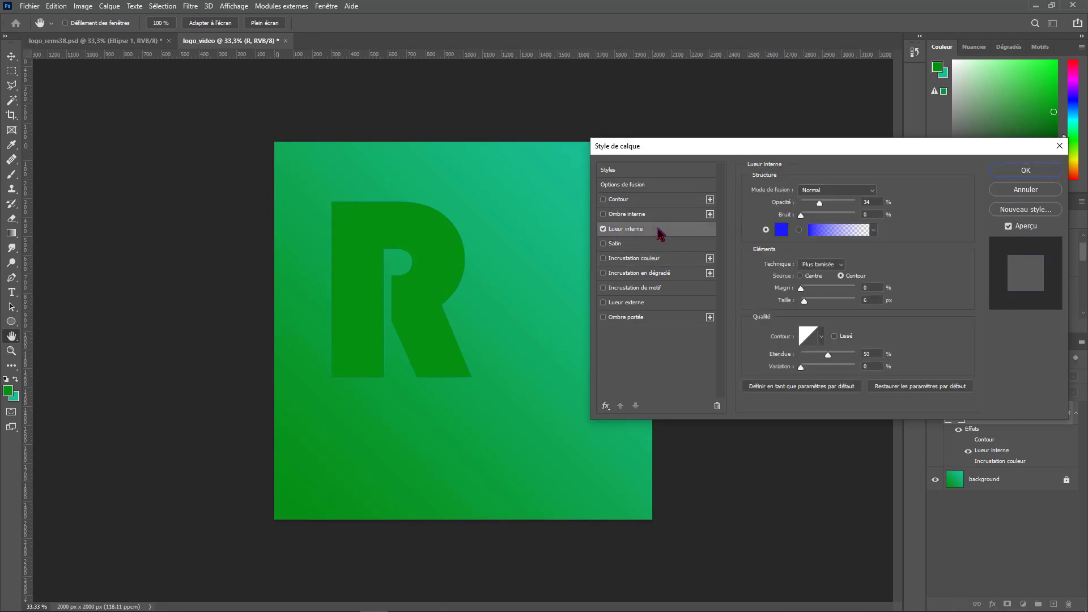
click(613, 216)
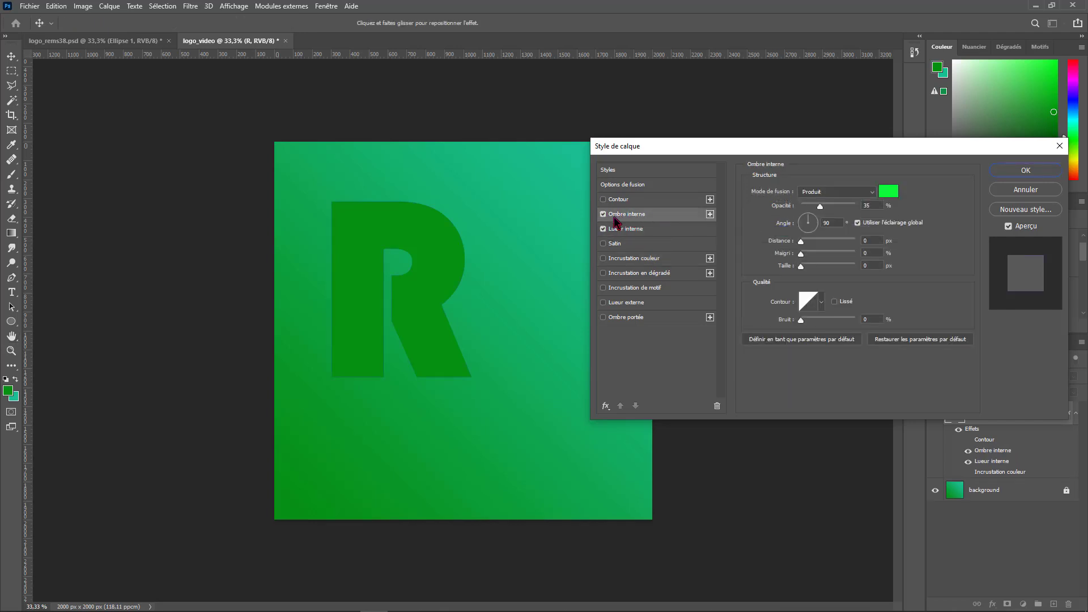
click(603, 214)
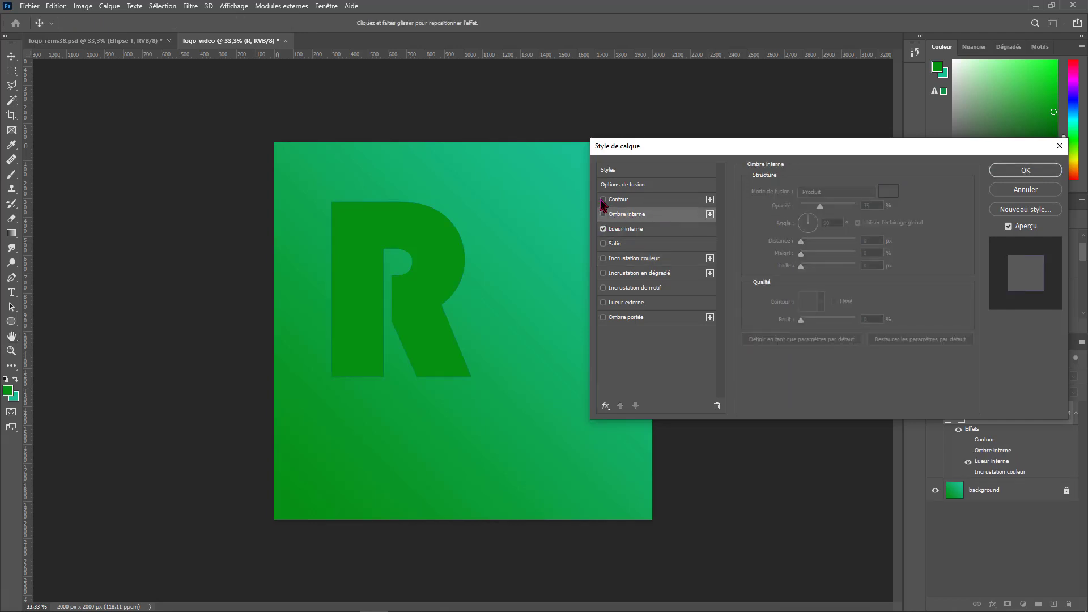
Turn off the letter R's inner glow, and enable its colour overlay together with an outer glow
click(603, 229)
click(603, 258)
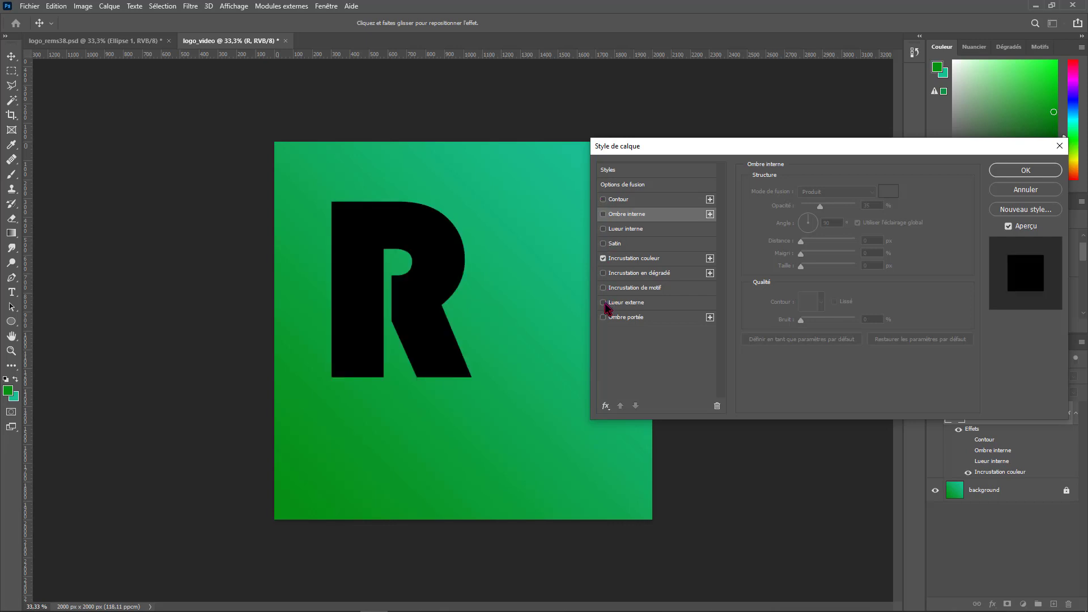
click(604, 303)
click(669, 305)
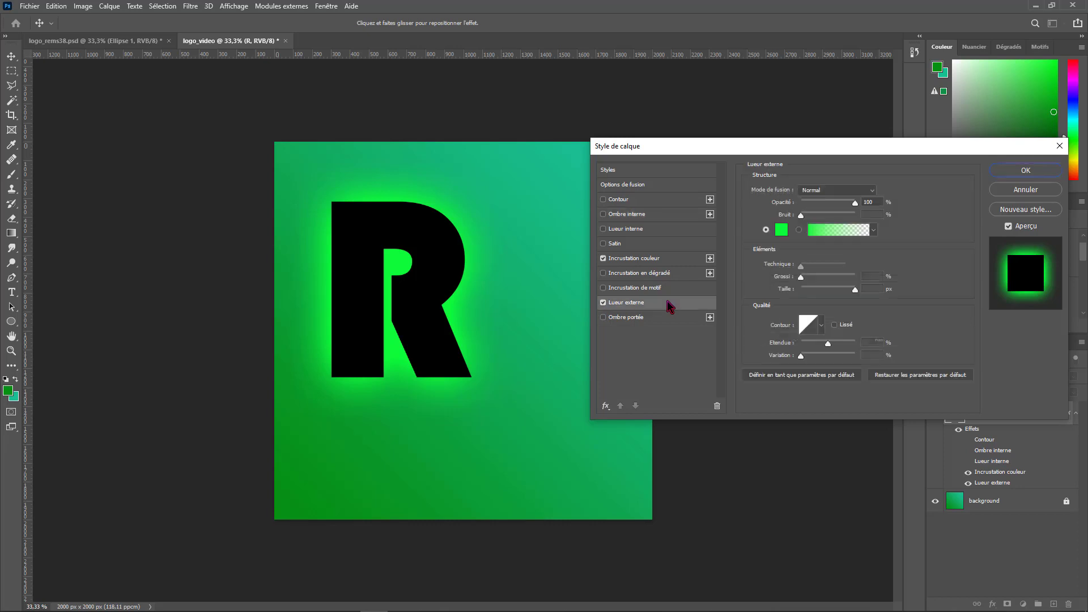
Set the letter R's outer glow to black at 43% opacity and 207 px size, and apply the layer style
click(781, 229)
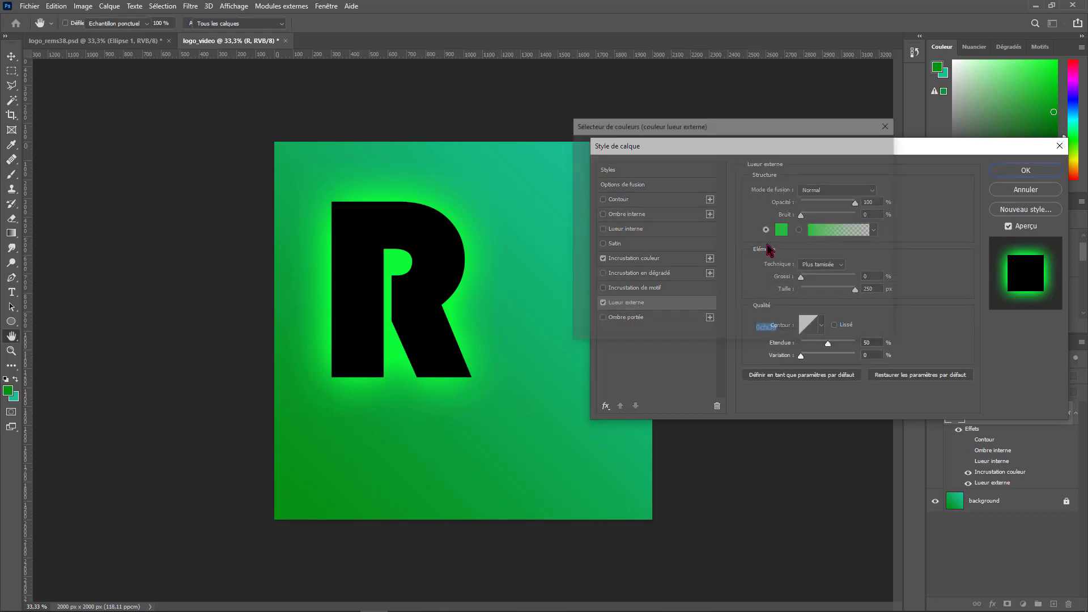
drag(706, 258, 521, 328)
key(Return)
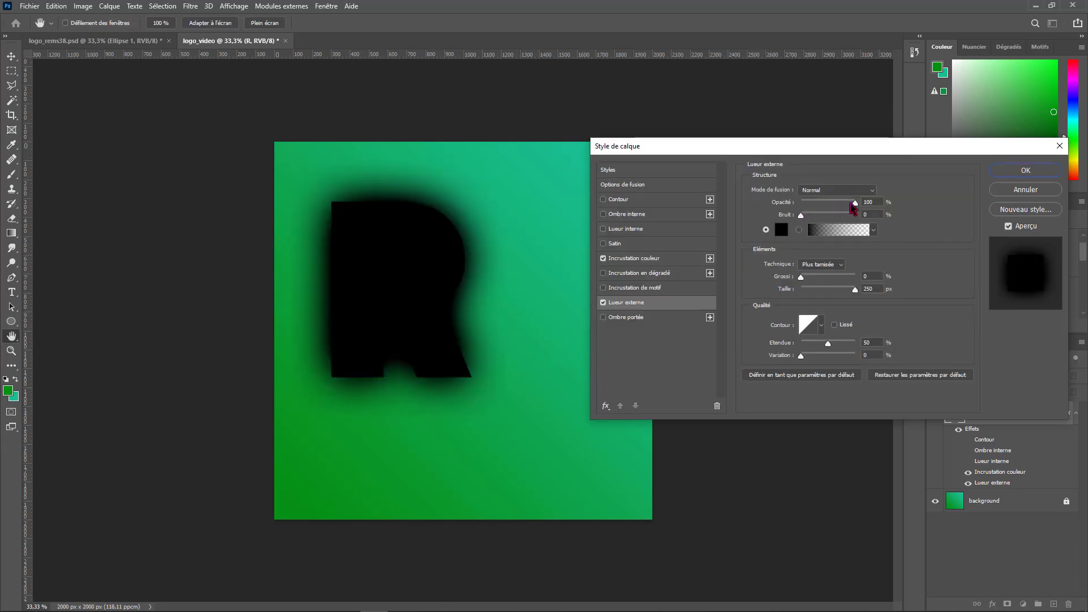
drag(842, 208, 770, 209)
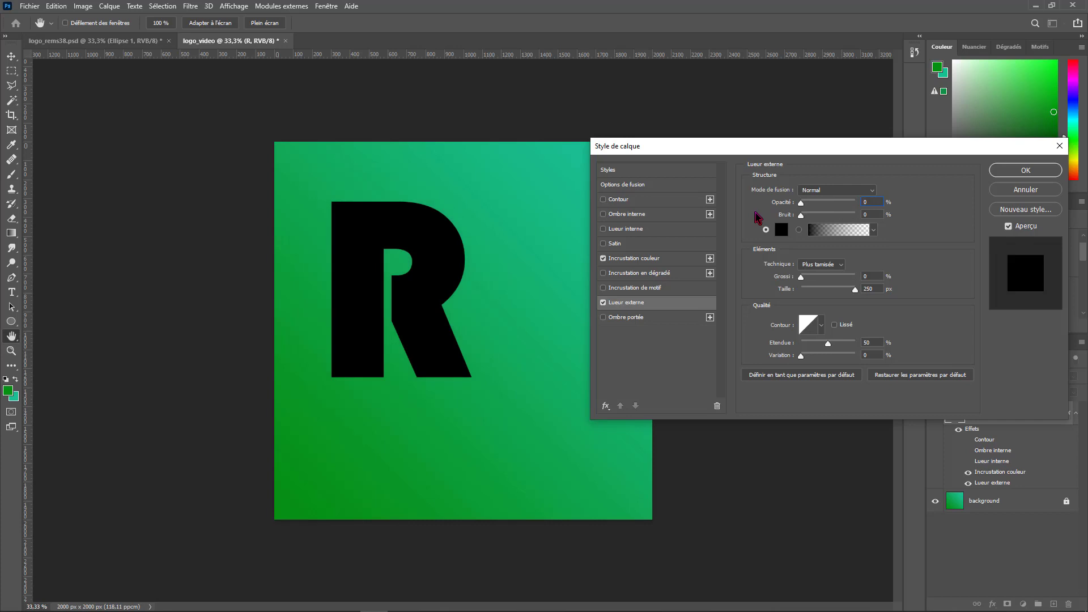
drag(801, 203, 836, 211)
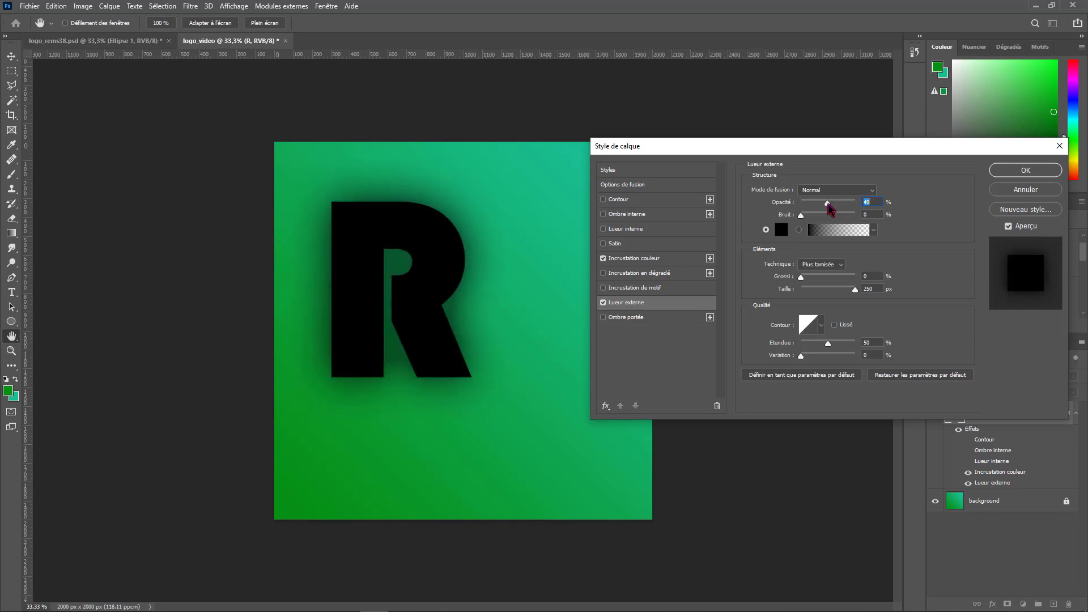
mouse_move(855, 290)
mouse_down()
mouse_move(801, 292)
mouse_move(895, 292)
mouse_move(838, 293)
mouse_move(850, 292)
mouse_up()
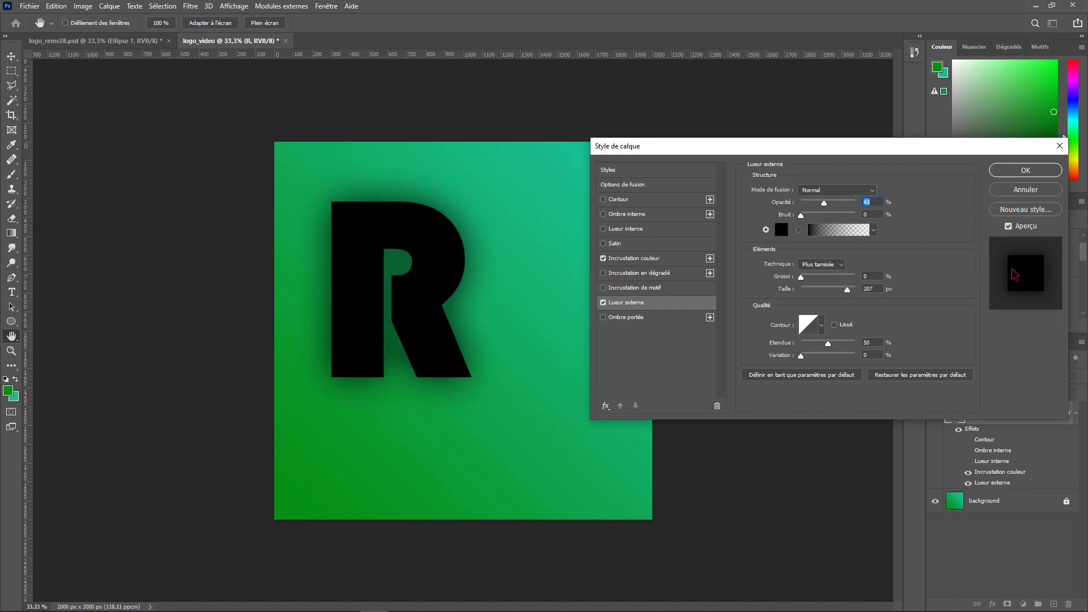
click(1025, 170)
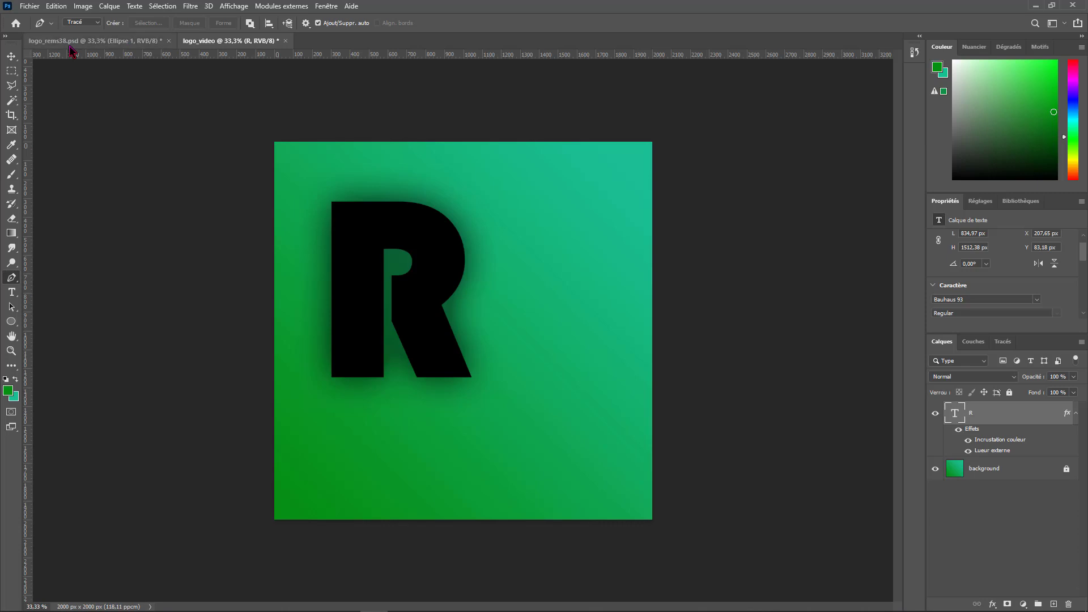
Check the logo_rems38.psd reference, and add the text "em's 38" in Bauhaus 93 at 58 pt beside the foot of the R in logo_video
key(ctrl+Tab)
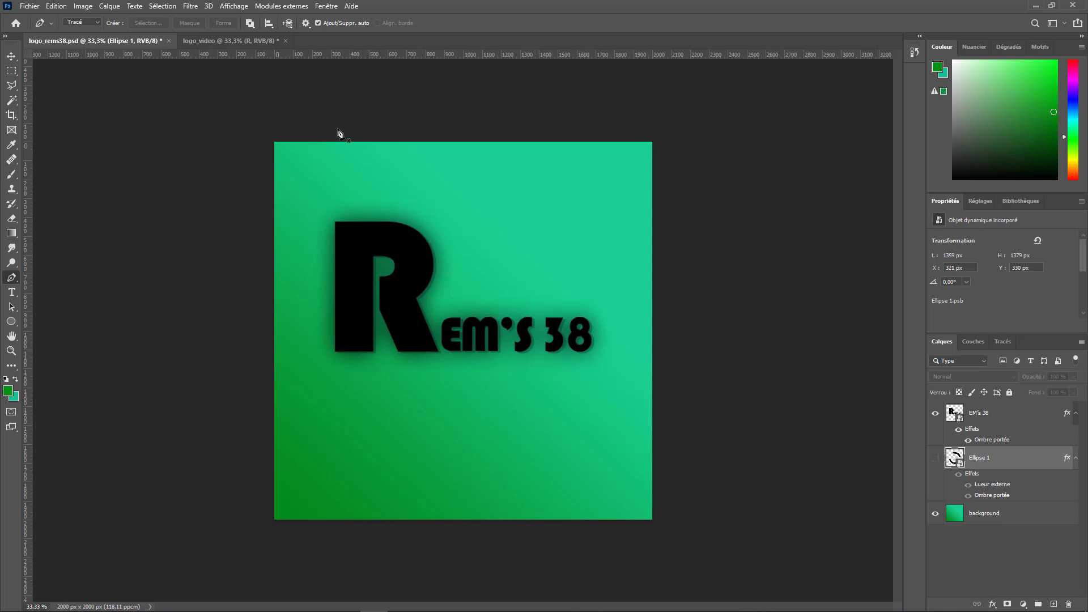
click(255, 42)
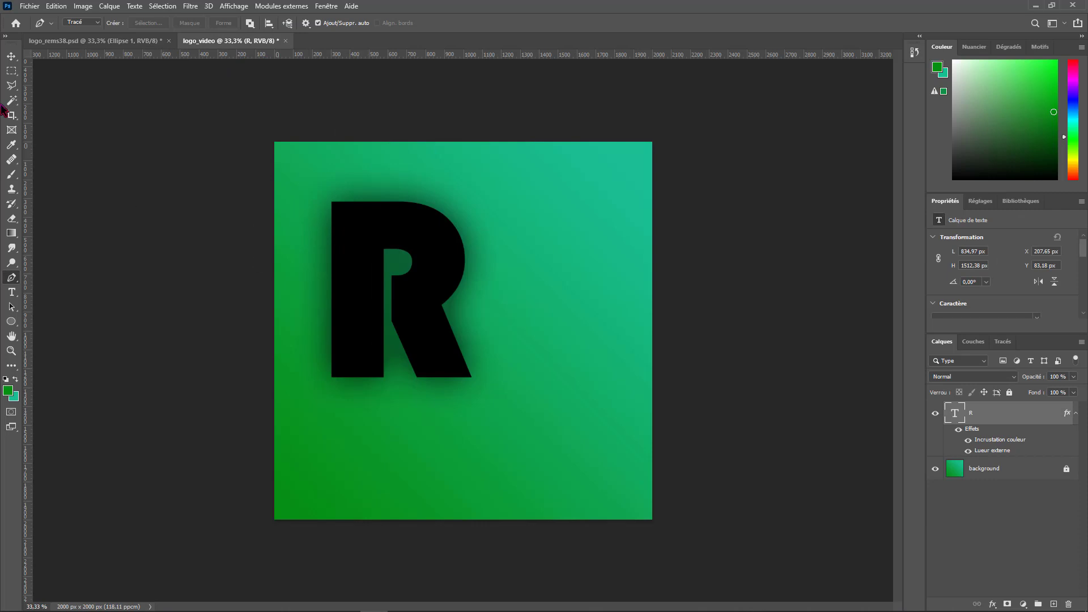
click(11, 292)
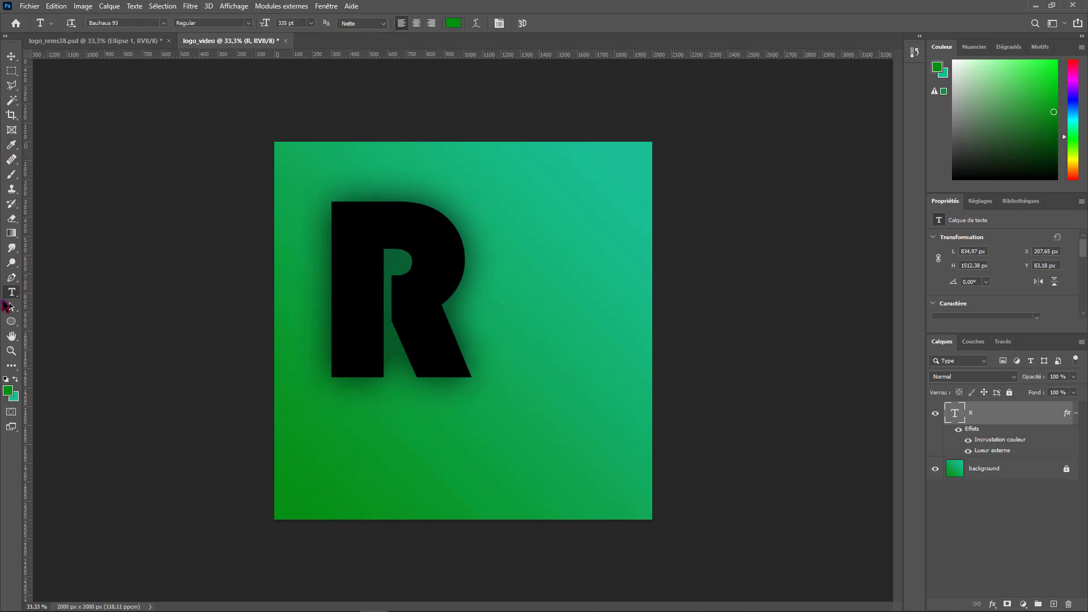
click(494, 334)
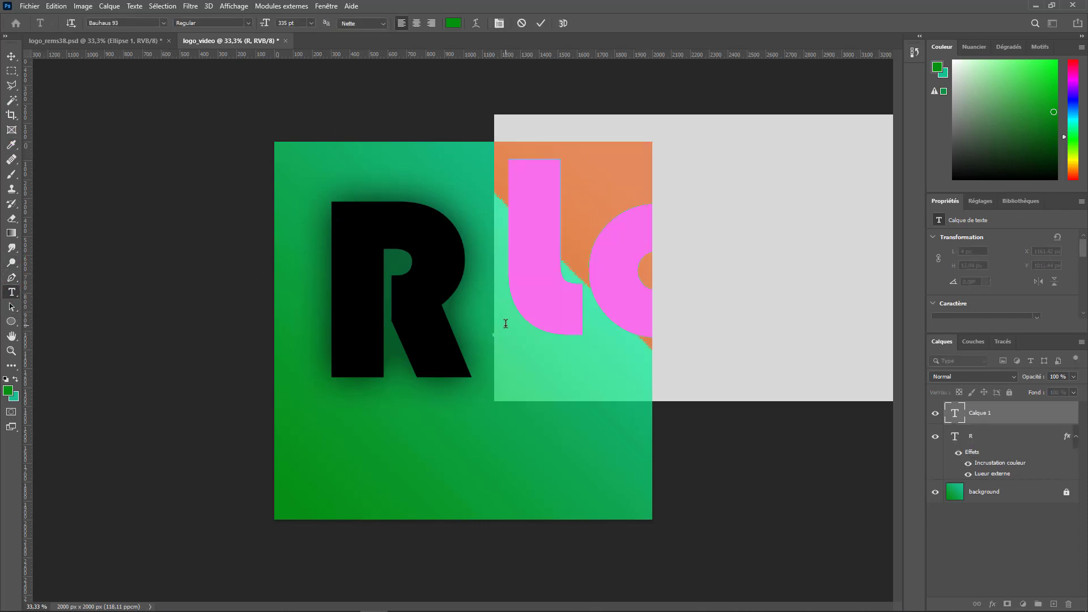
text(e)
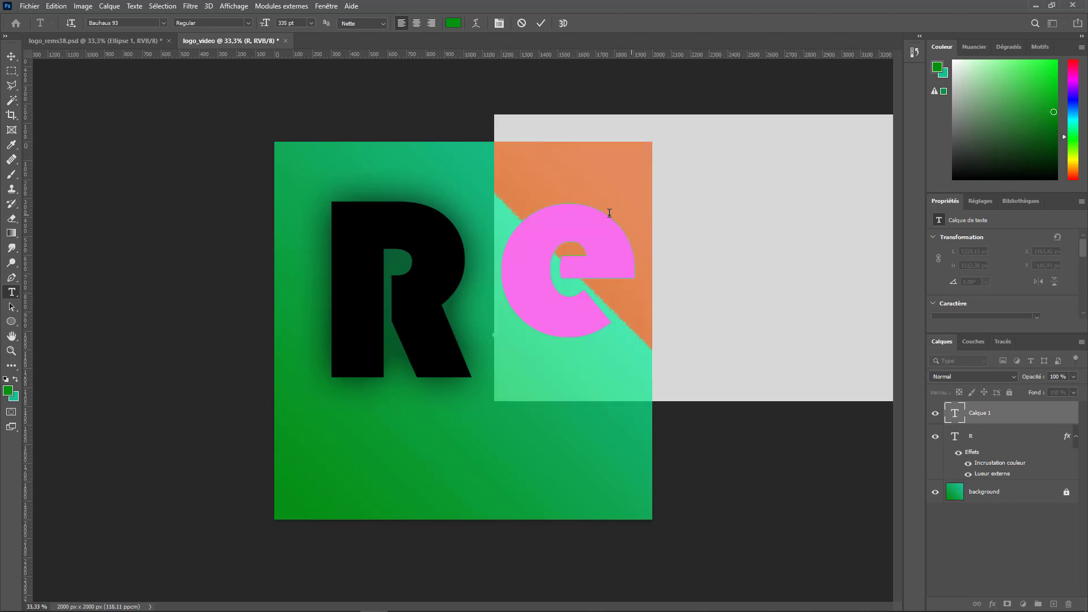
scroll(1083, 256, down, 3)
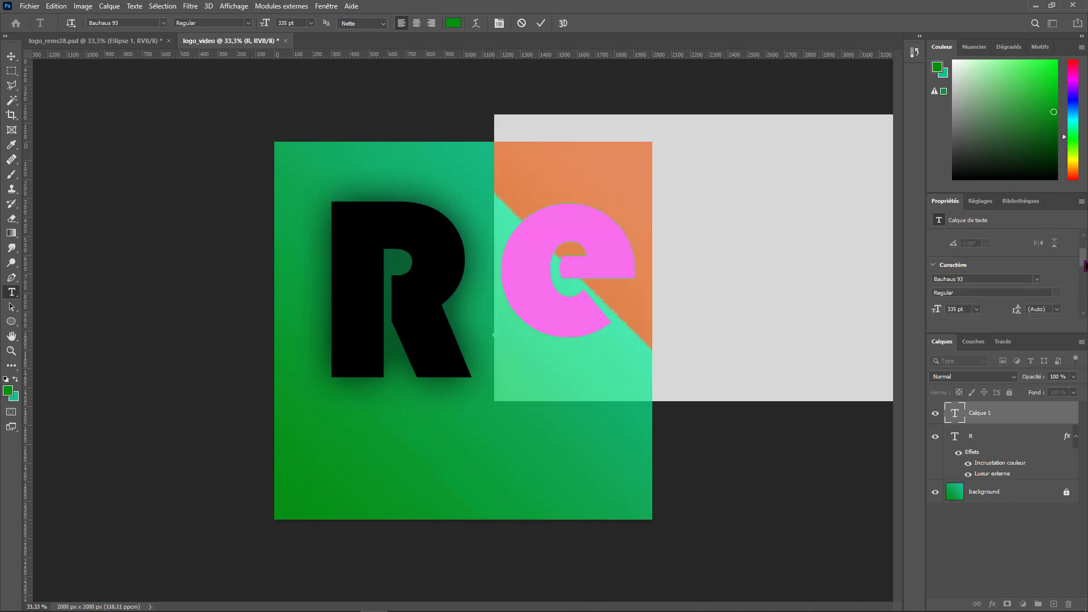
drag(937, 276, 782, 277)
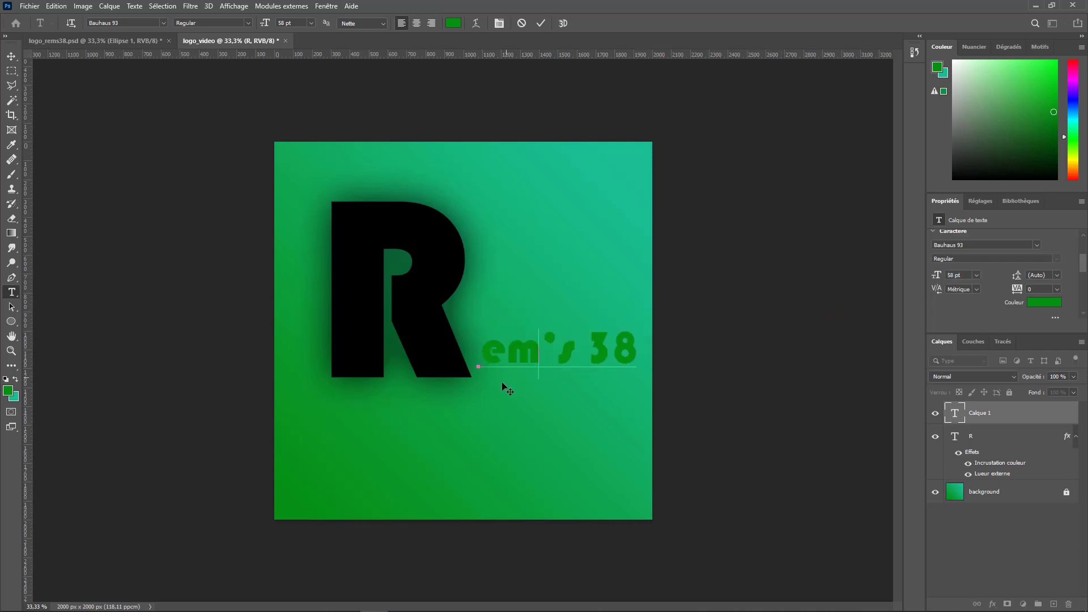
Change the small text to capitals reading "EM'S 38" and place it against the R's leg, aligned with the base of the R
drag(503, 383, 475, 364)
click(502, 381)
text(S)
text(EM)
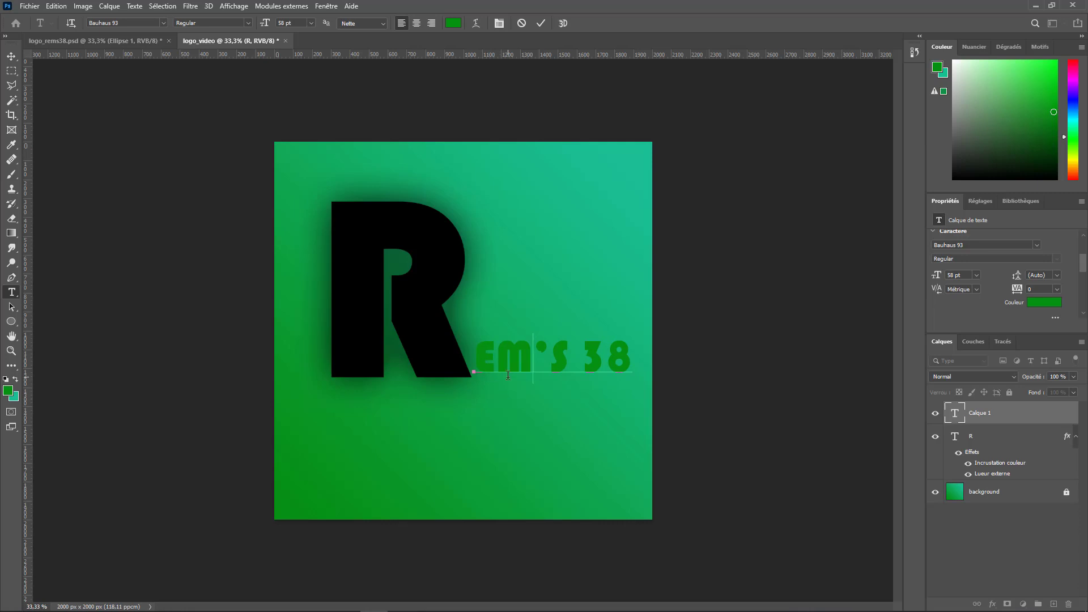
drag(502, 395, 498, 398)
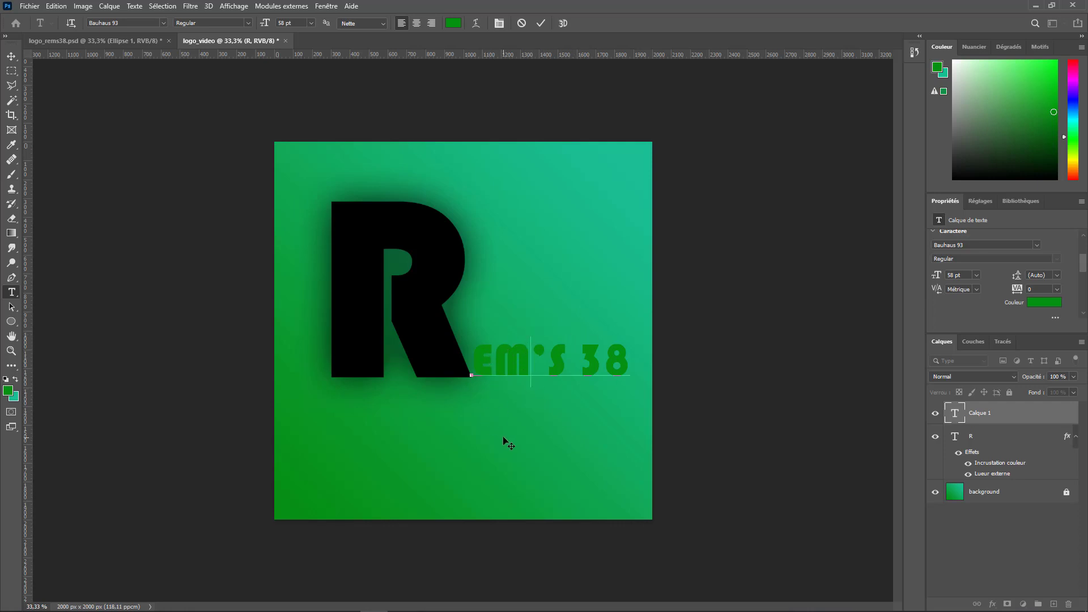
click(973, 247)
click(1015, 416)
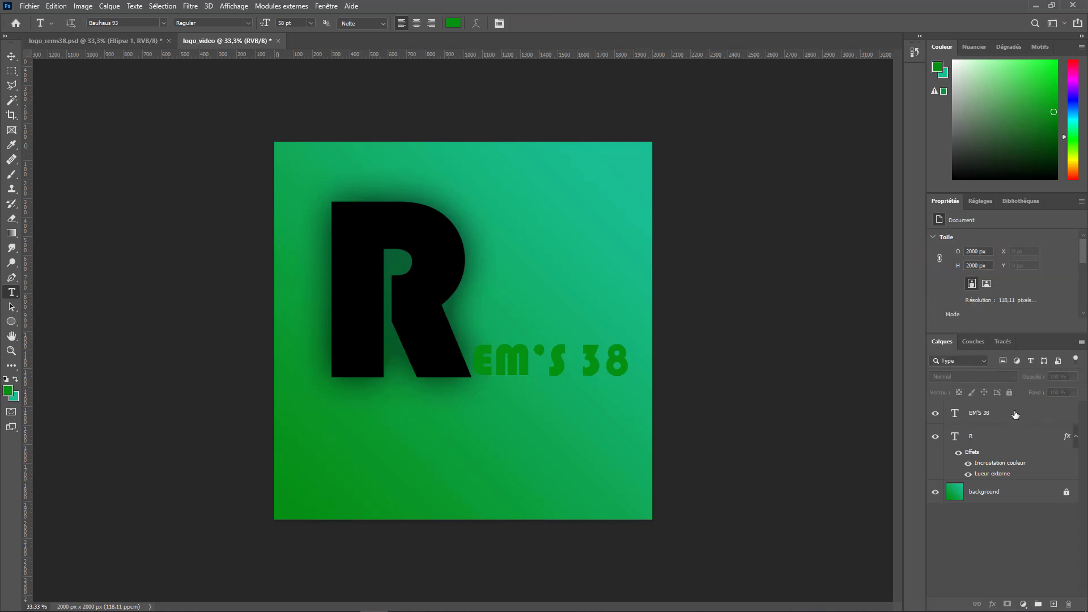
Give the EM'S 38 text layer a black colour overlay and a black outer glow at 65% opacity and 207 px size
click(1020, 416)
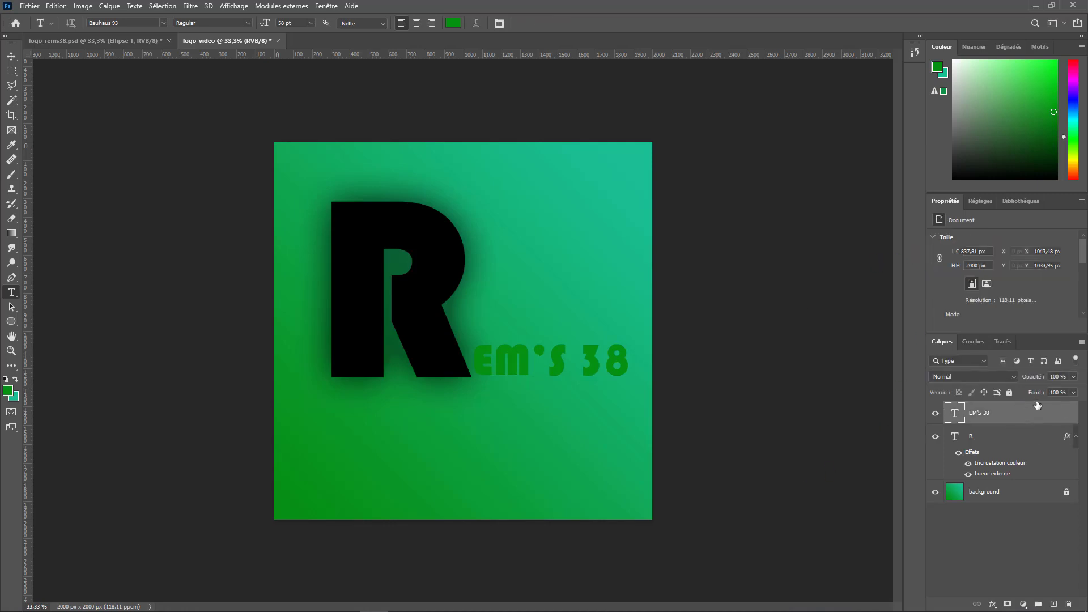
double_click(1037, 404)
drag(808, 156, 856, 156)
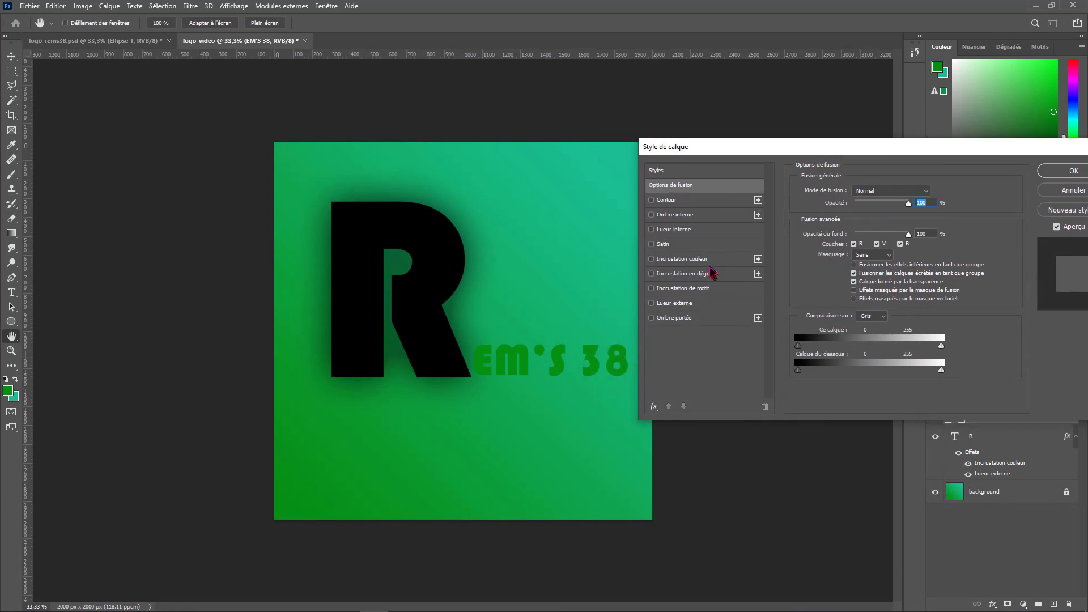
click(700, 261)
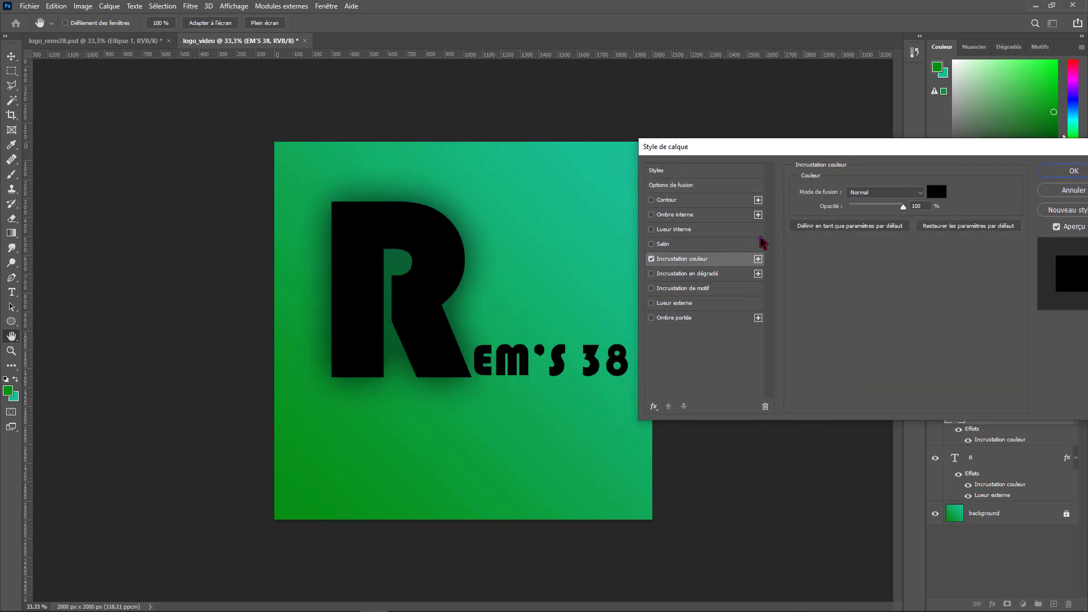
click(702, 304)
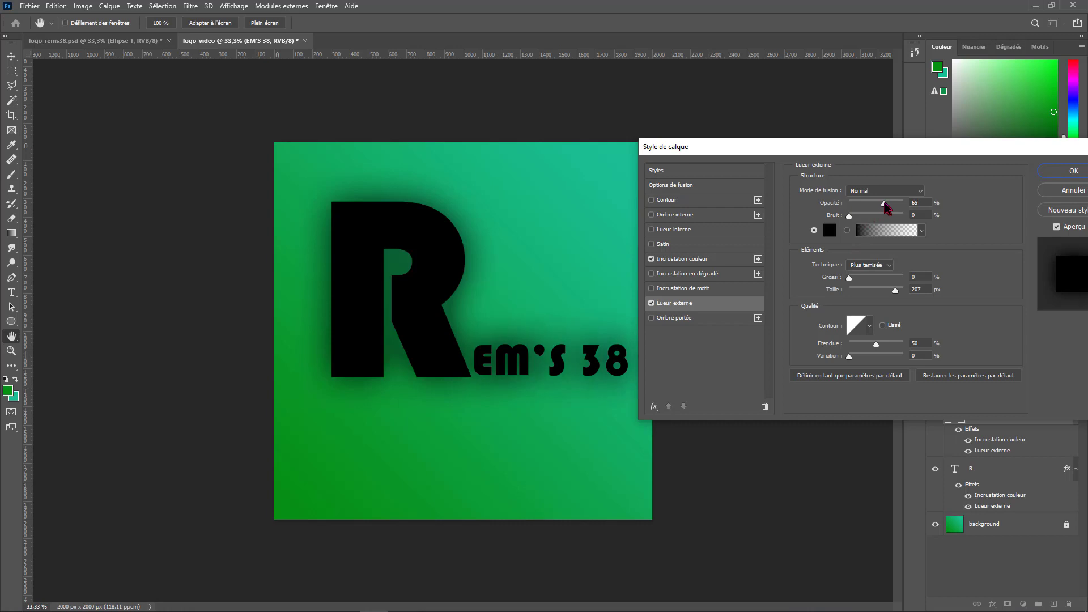
click(883, 205)
drag(929, 151, 907, 146)
click(1049, 166)
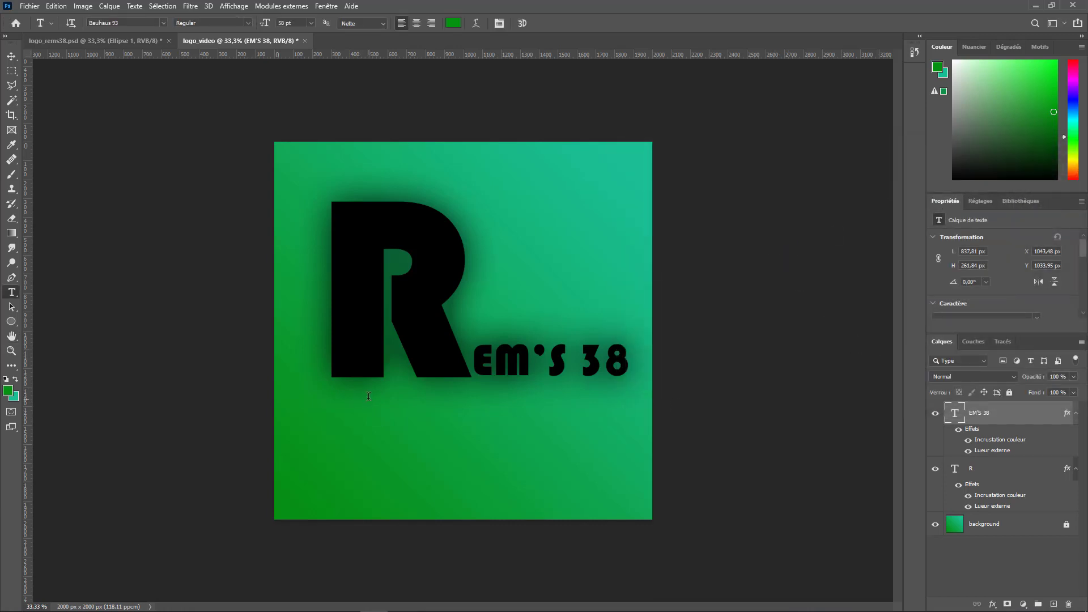
Isolate the Ellipse 1 layer in logo_rems38.psd by hiding the lettering, examine the ring shape, and return to logo_video
click(11, 56)
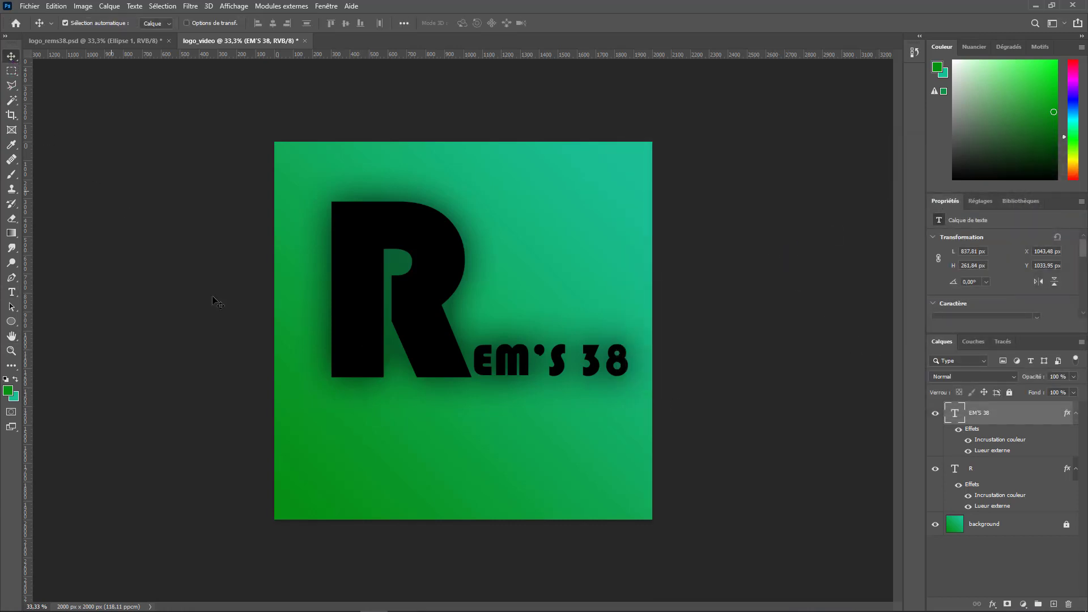
click(363, 401)
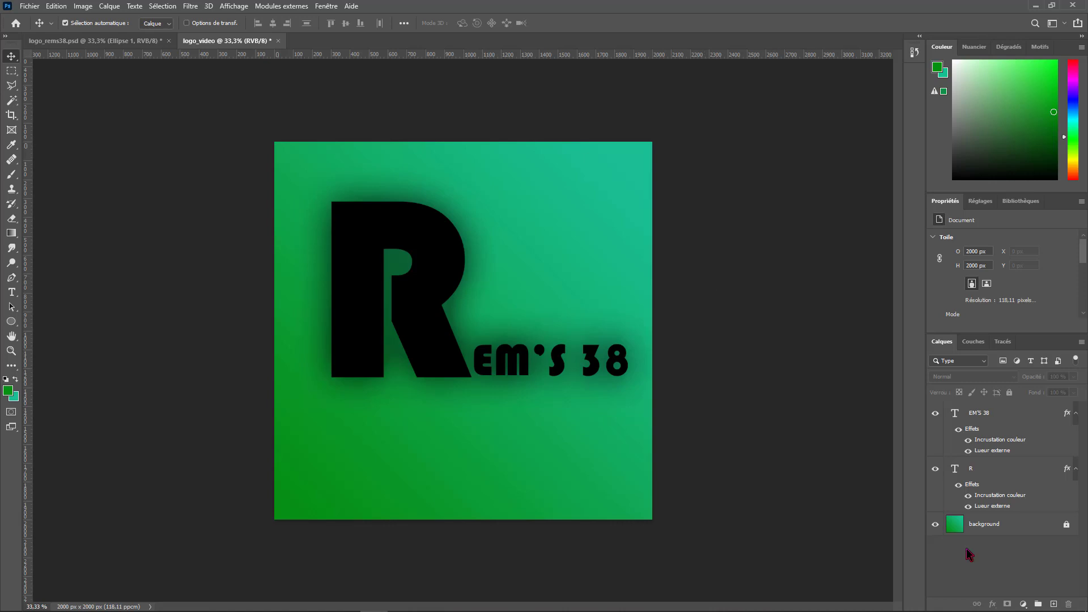
click(94, 42)
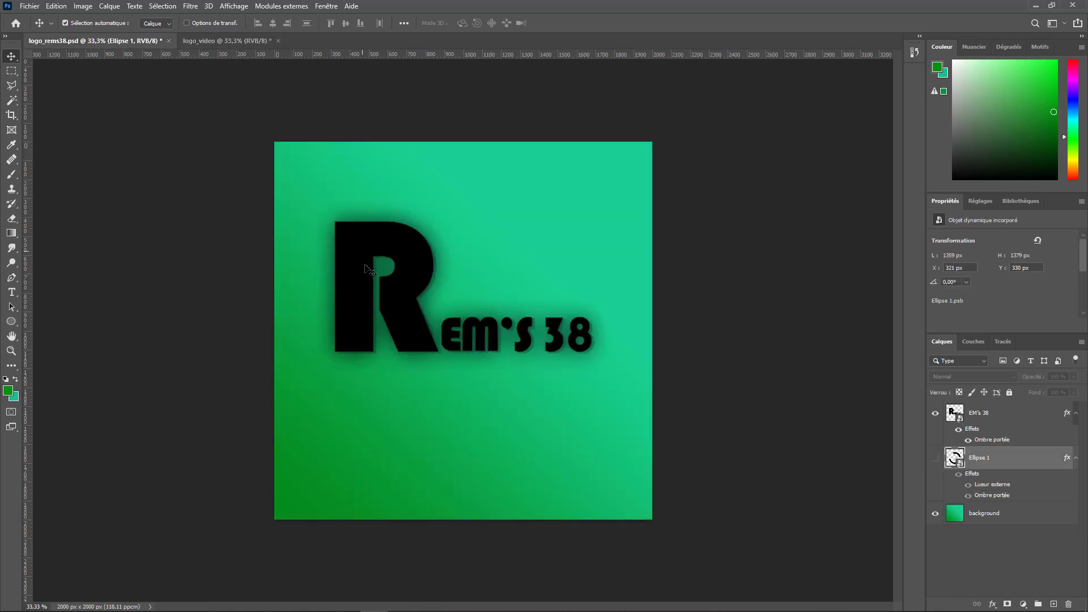
click(935, 459)
click(935, 418)
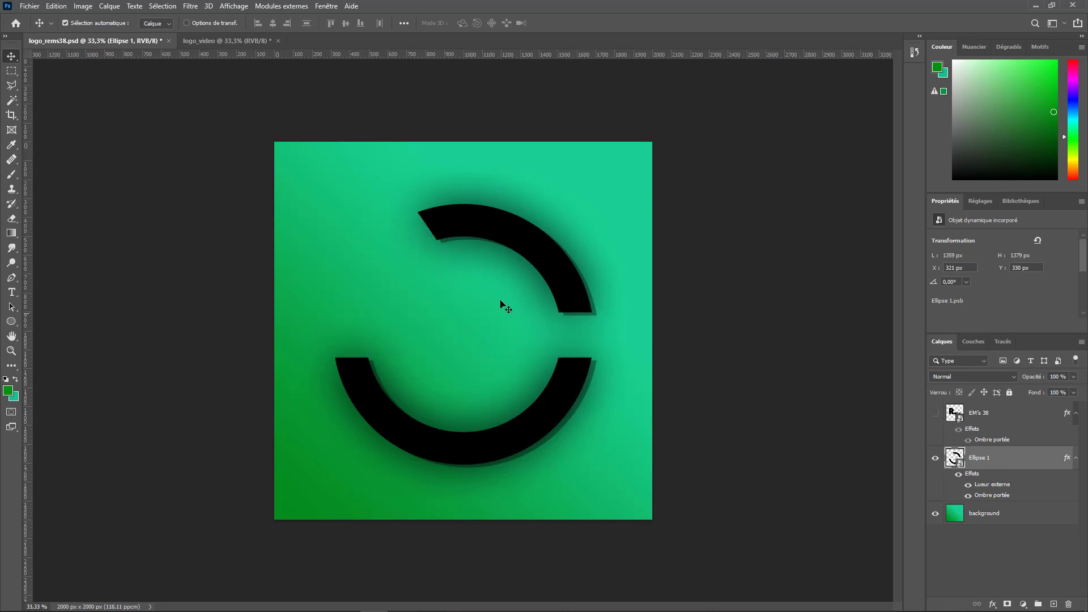
click(935, 459)
click(263, 41)
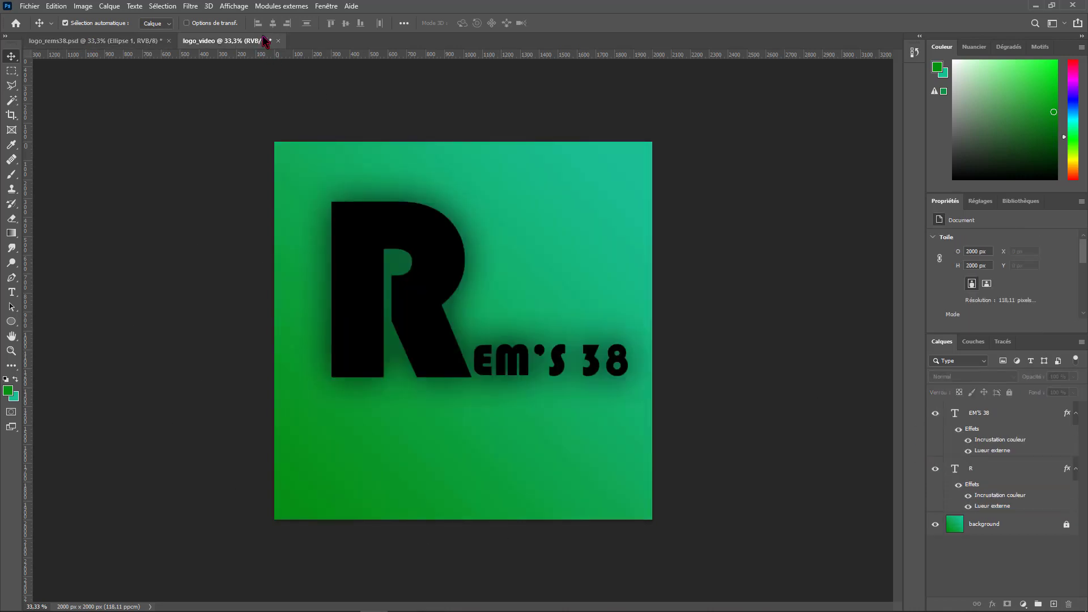
Hide the background and both text layers in logo_video, and compare the empty canvas with the reference ring in logo_rems38.psd
click(935, 525)
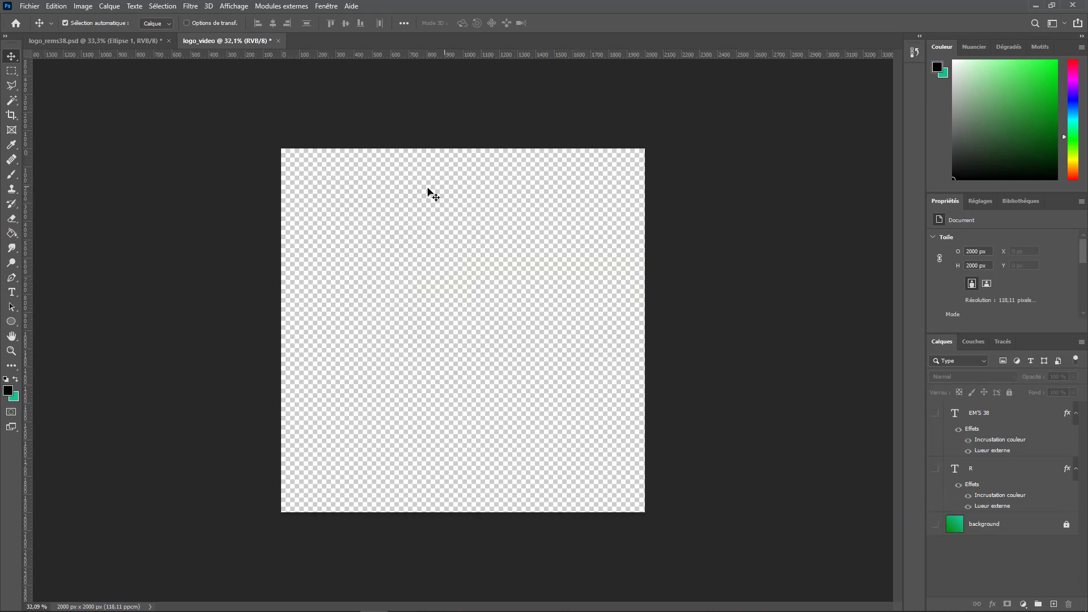
click(96, 40)
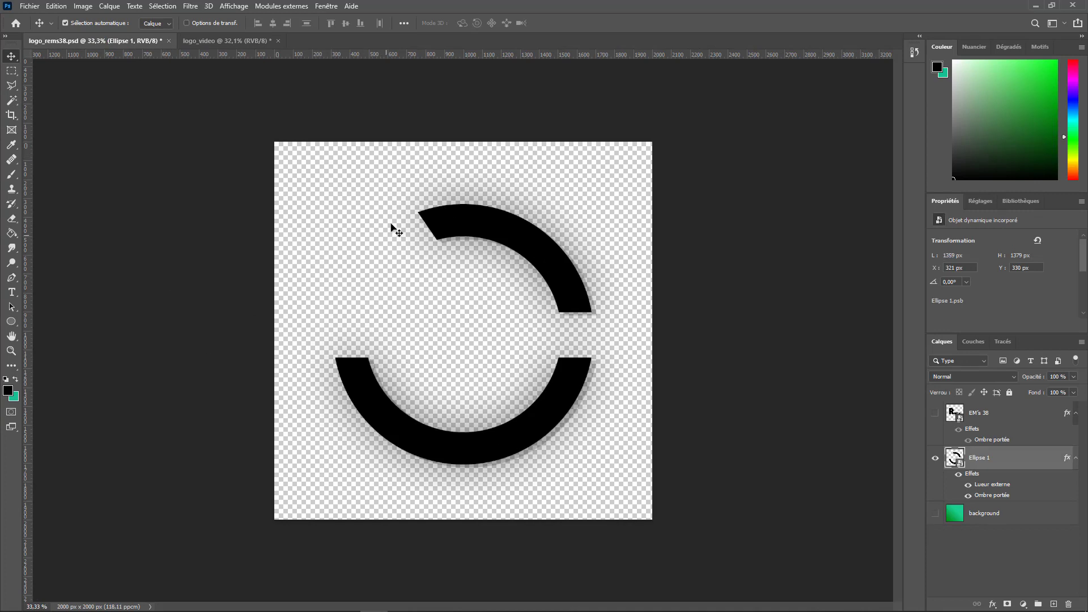
click(258, 39)
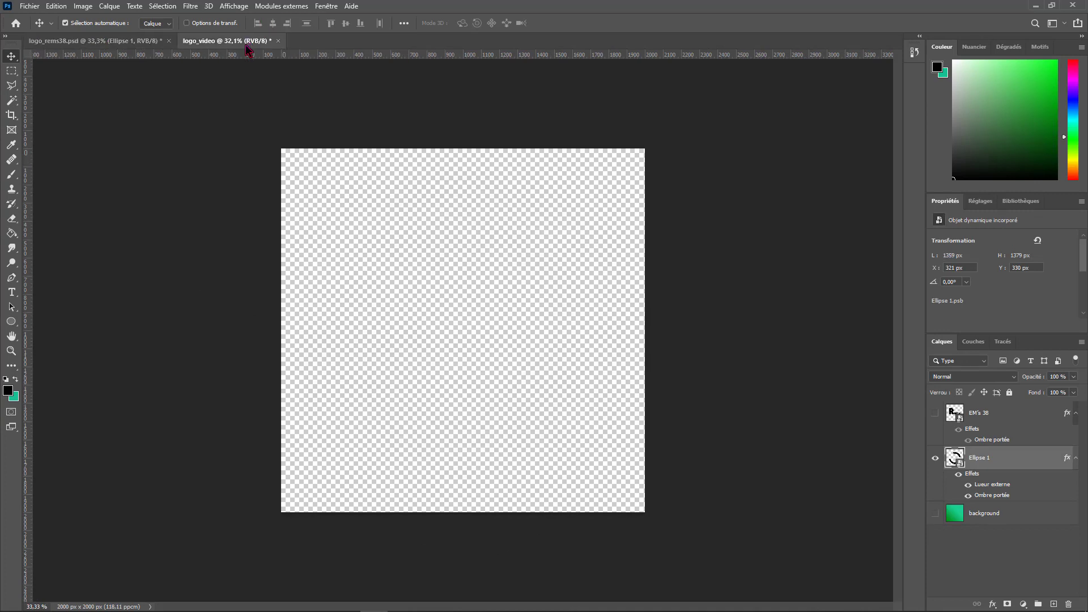
Make a circular selection about 1836 px in diameter over most of the canvas with the Elliptical Marquee tool
click(11, 73)
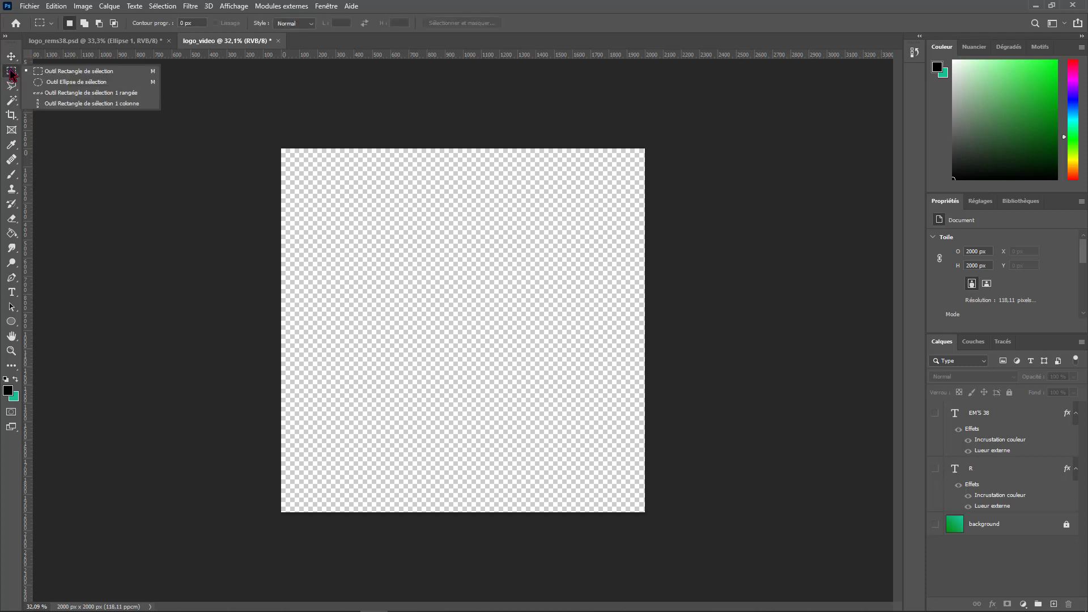
click(82, 82)
drag(333, 195, 433, 272)
key(shift)
click(224, 246)
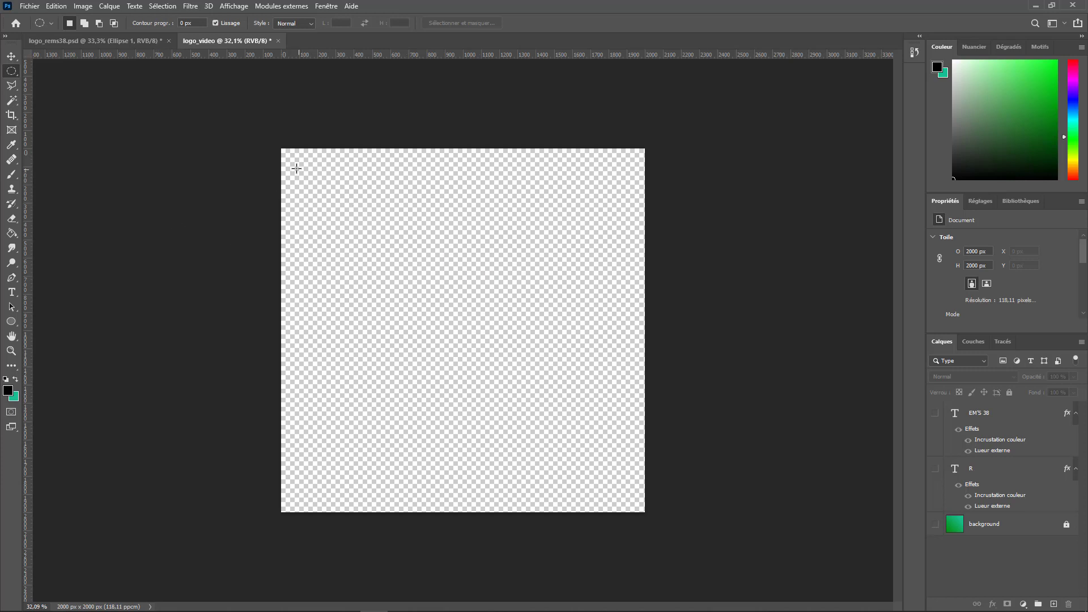
drag(296, 168, 627, 528)
Add a new layer and fill the circular selection with black using the Paint Bucket
click(1053, 604)
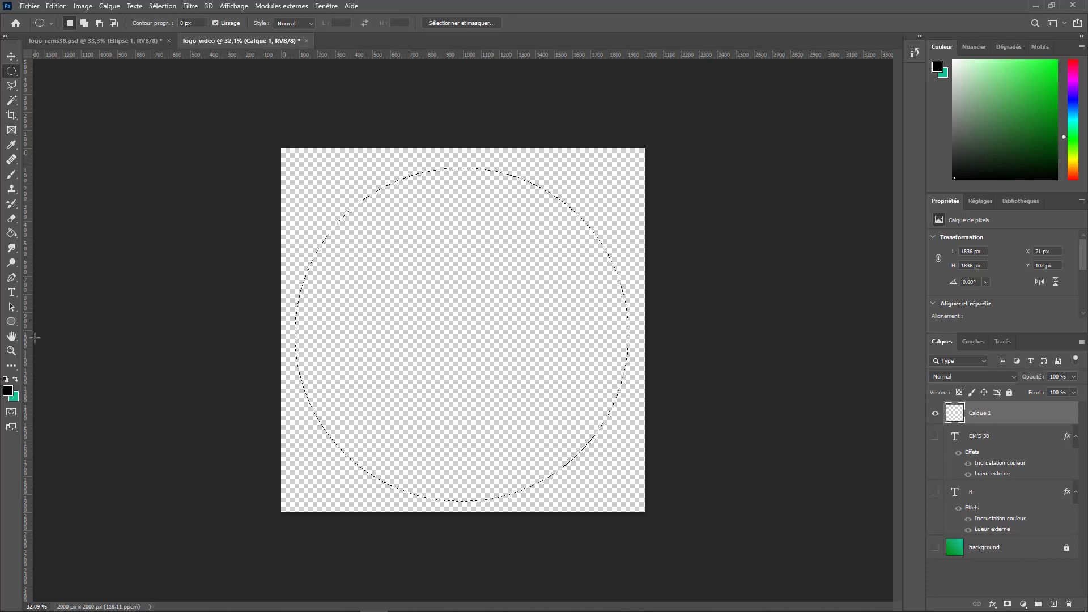
click(8, 390)
click(845, 144)
click(11, 236)
click(540, 292)
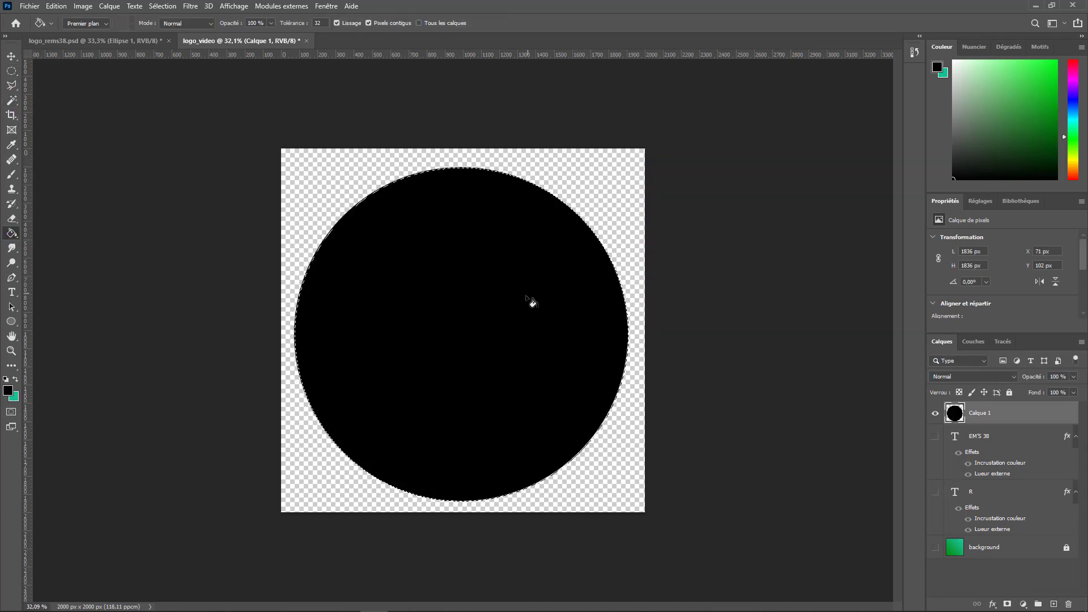
Centre the black circle on the canvas at X 82 px, Y 82 px and start a free transform on it
key(v)
drag(487, 333, 481, 329)
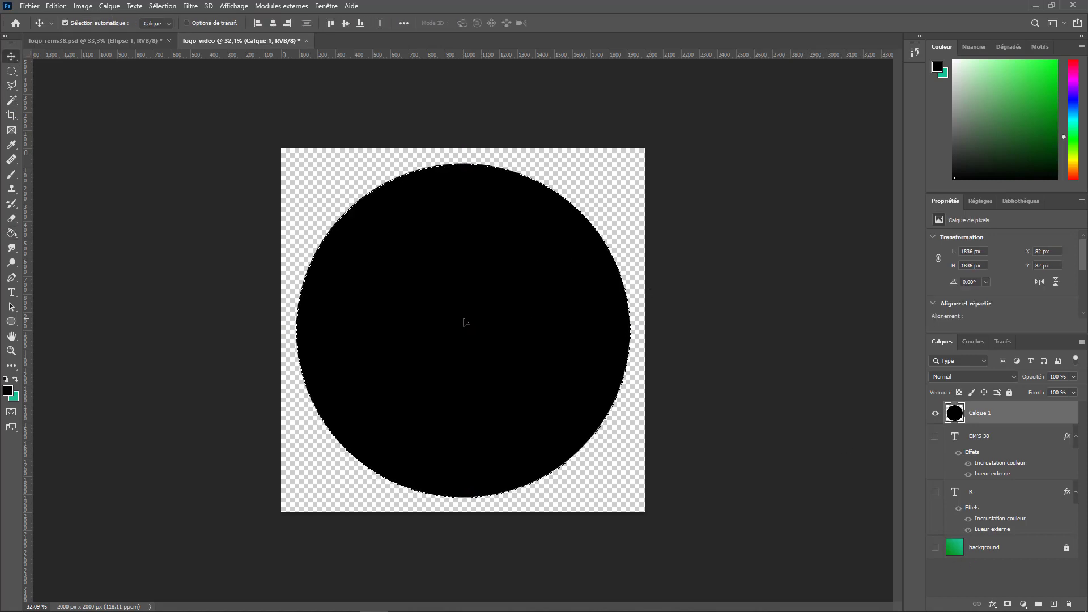
key(ctrl)
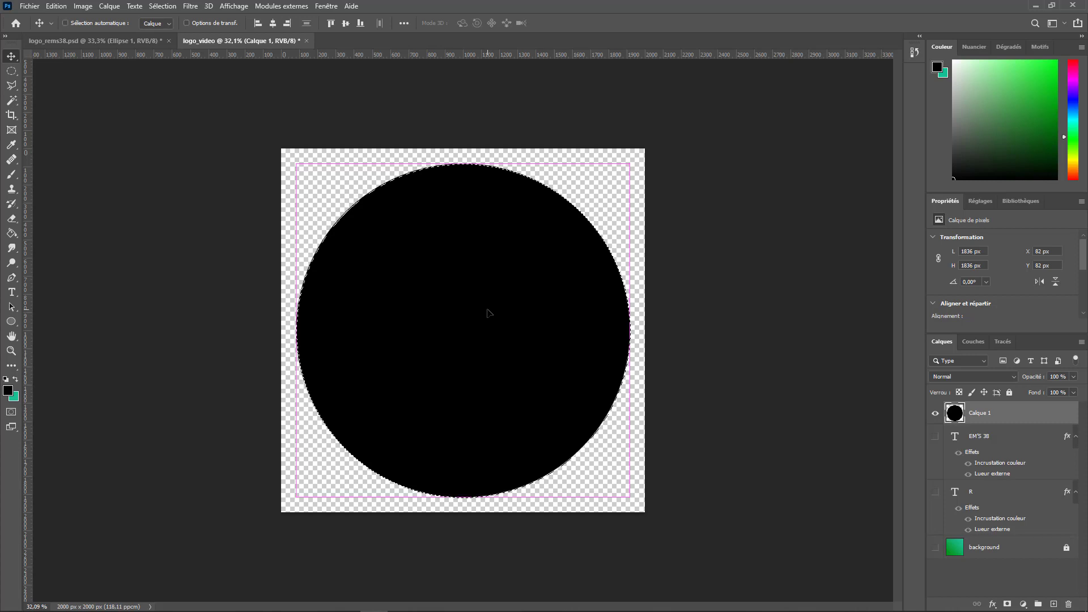
key(ctrl+t)
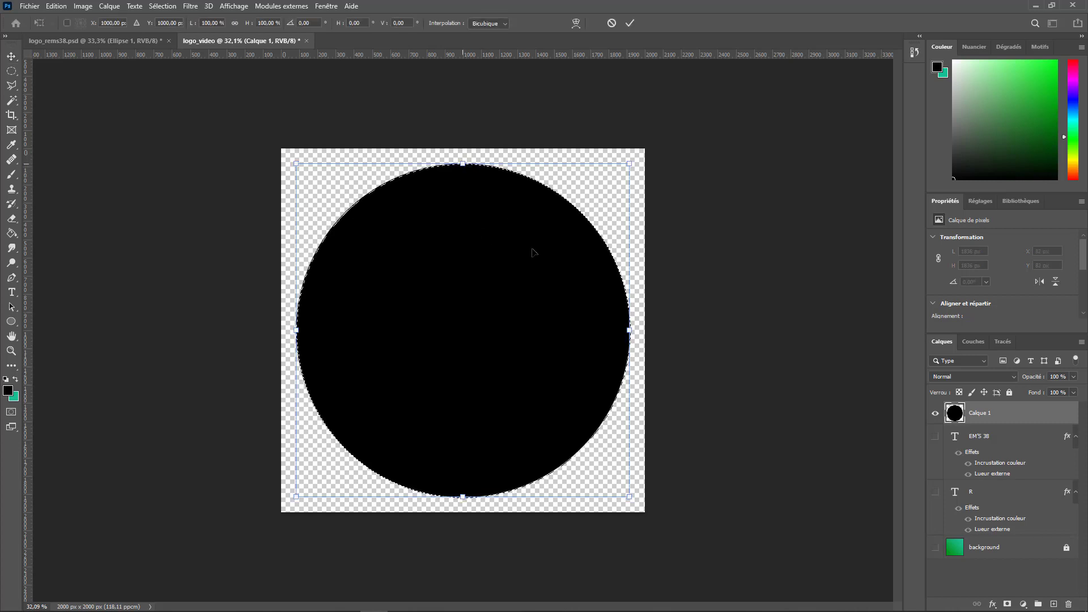
mouse_move(473, 302)
mouse_down()
mouse_move(474, 277)
mouse_move(476, 298)
mouse_move(463, 298)
mouse_up()
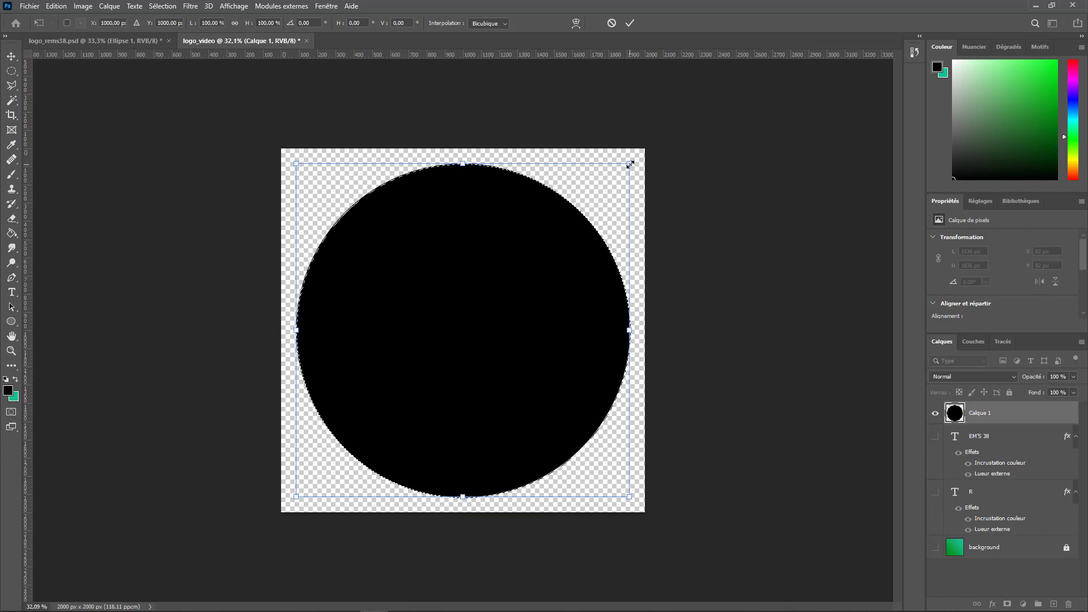
drag(629, 165, 593, 226)
key(ctrl+z)
drag(628, 163, 371, 290)
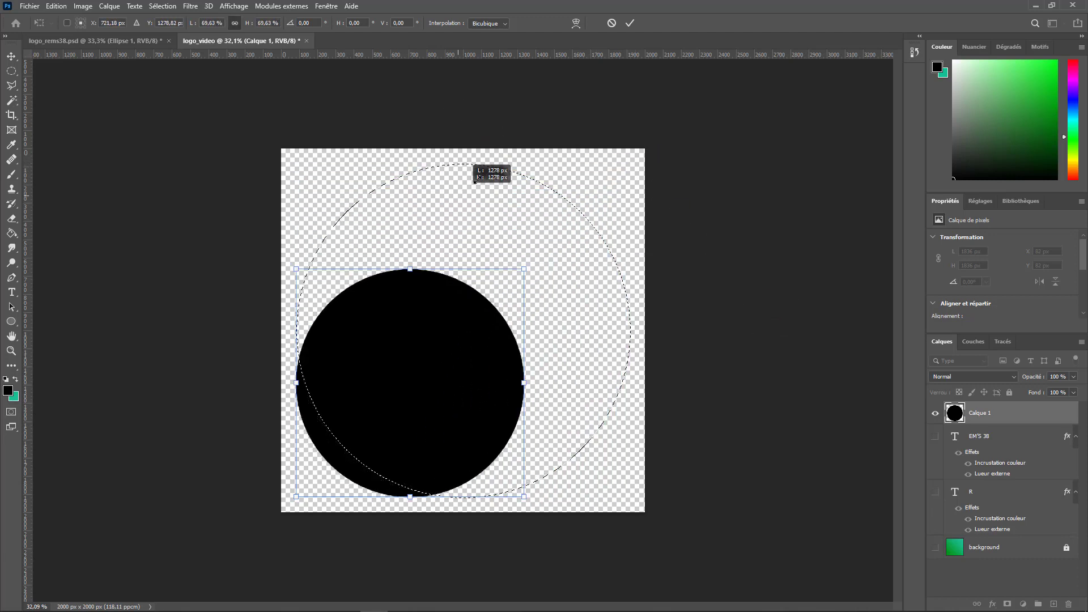
drag(474, 179, 587, 128)
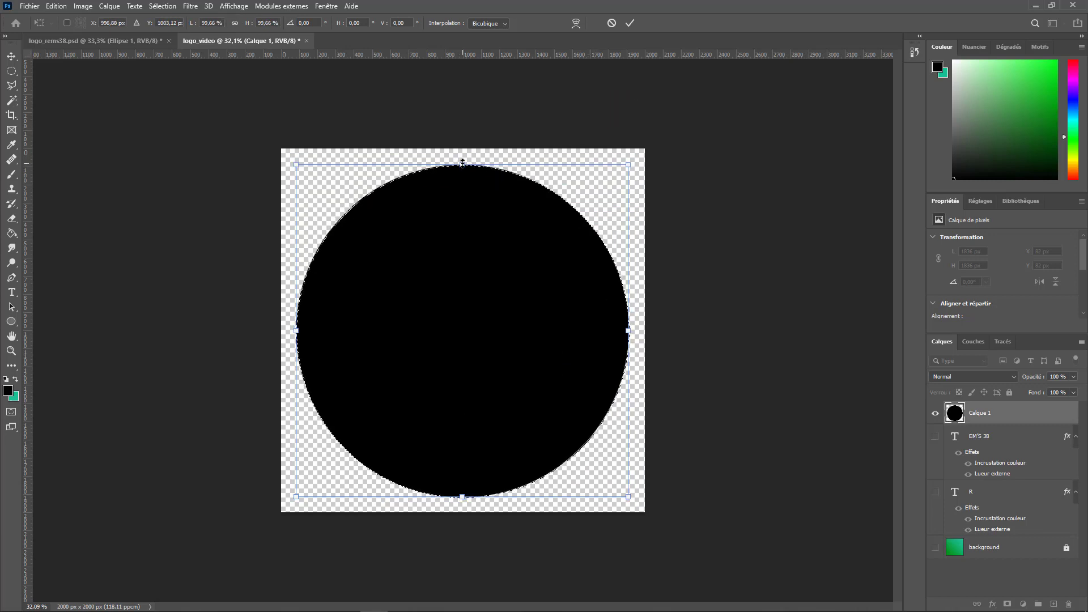
Stretch the black circle to all four canvas edges so it measures 2000 x 2000 px, and apply the transformation
drag(463, 161, 464, 149)
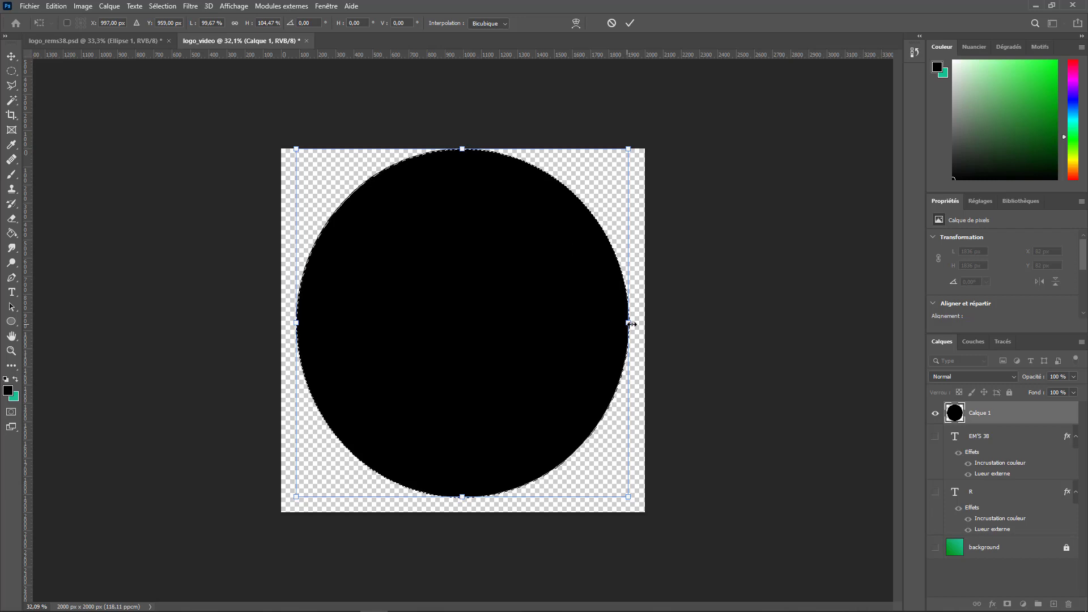
drag(627, 323, 645, 318)
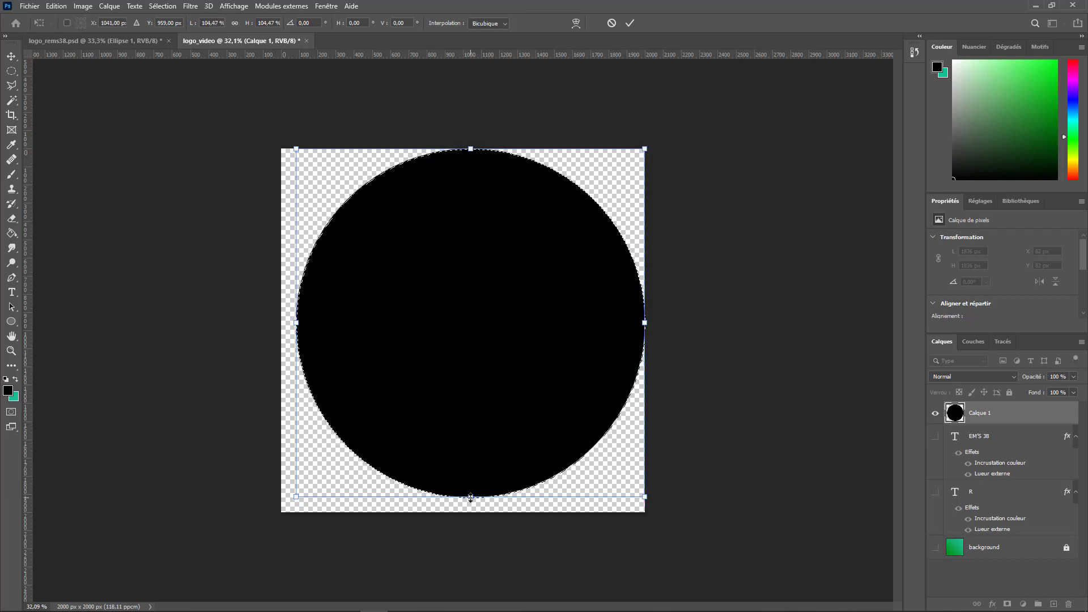
drag(470, 498, 470, 512)
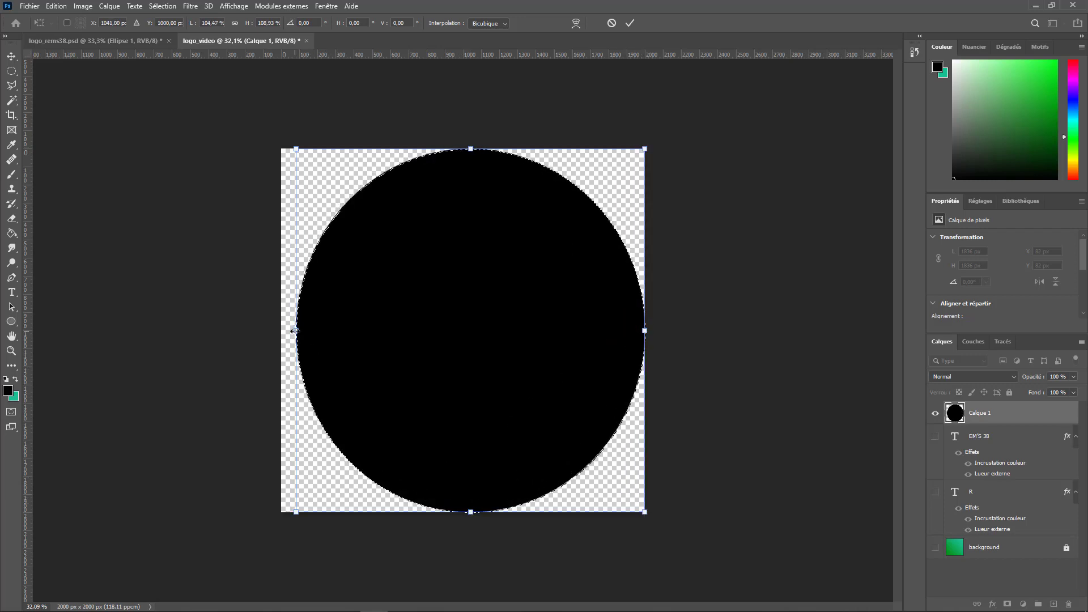
drag(294, 330, 281, 331)
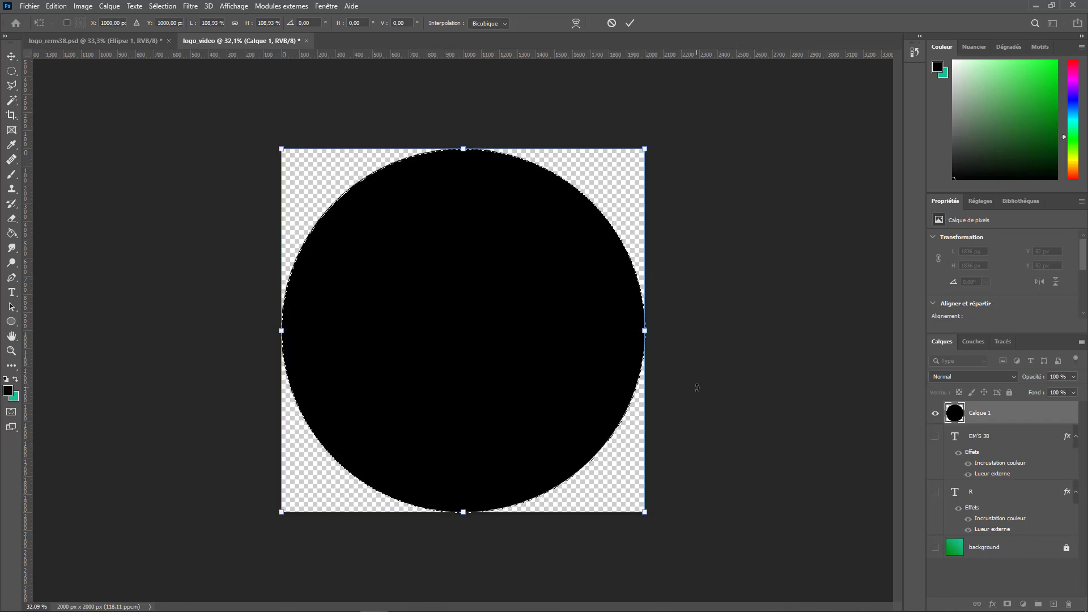
key(Return)
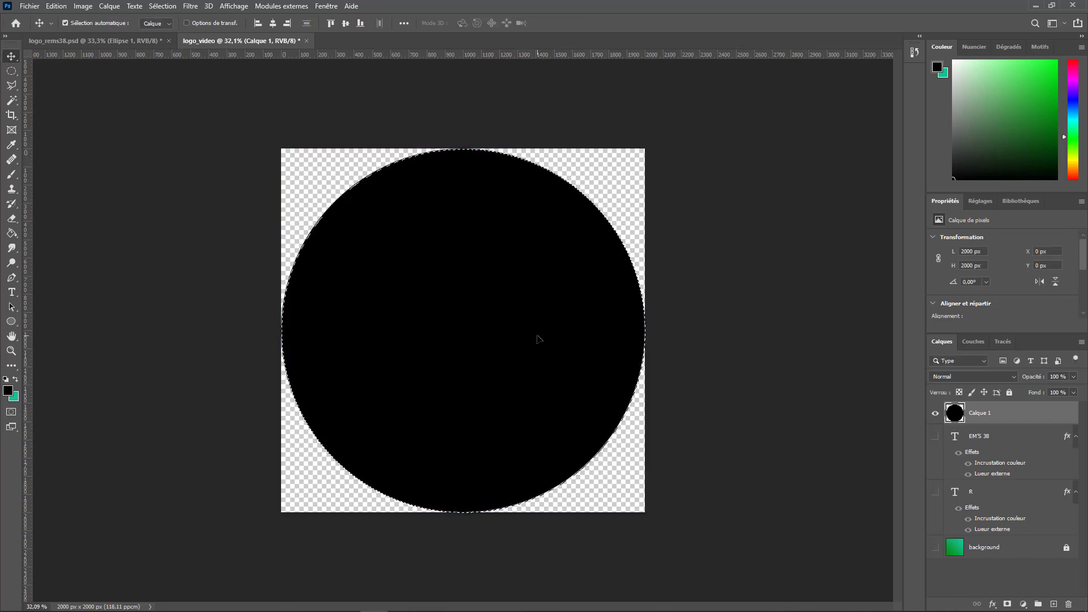
Keep Calque 1 as the active layer, clear the circular selection and return to the Move tool
click(985, 580)
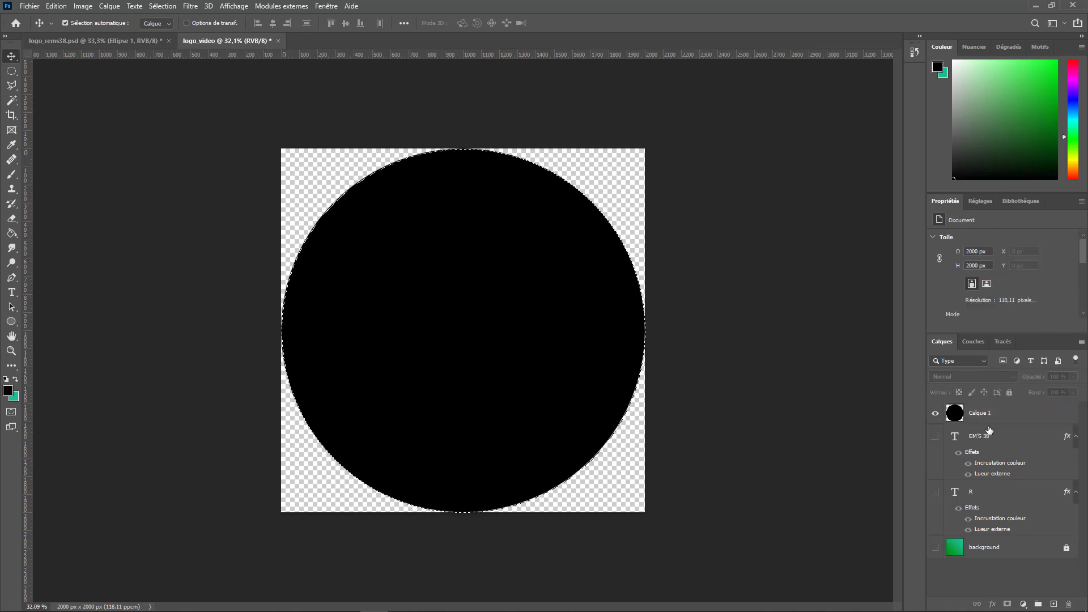
click(984, 414)
click(12, 71)
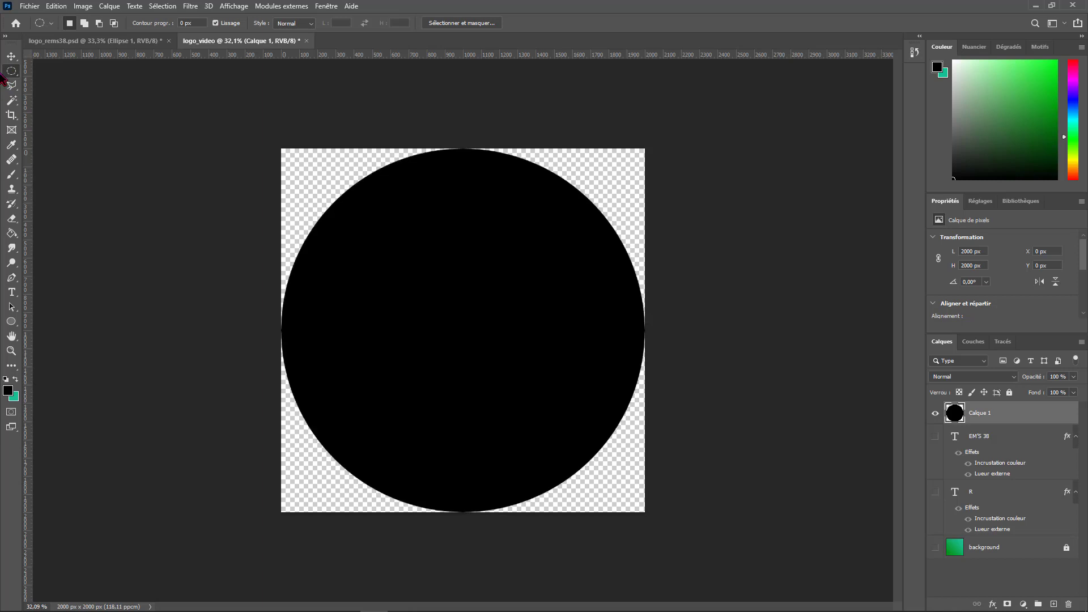
key(v)
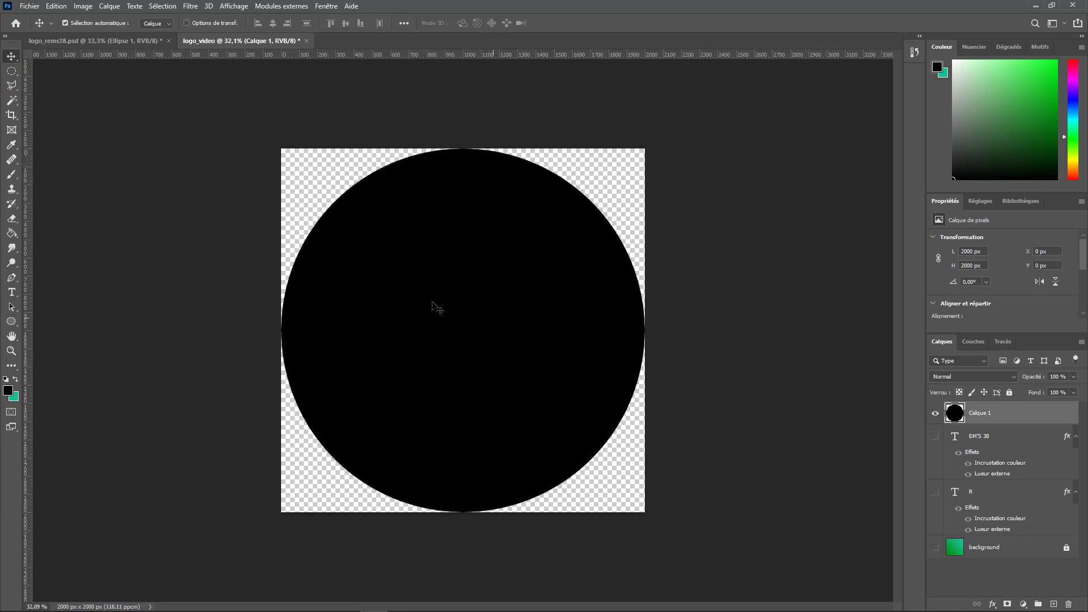
Open the Ellipse 1 smart object from logo_rems38.psd, examine the ring's thickness and gaps, and return to logo_video
click(126, 43)
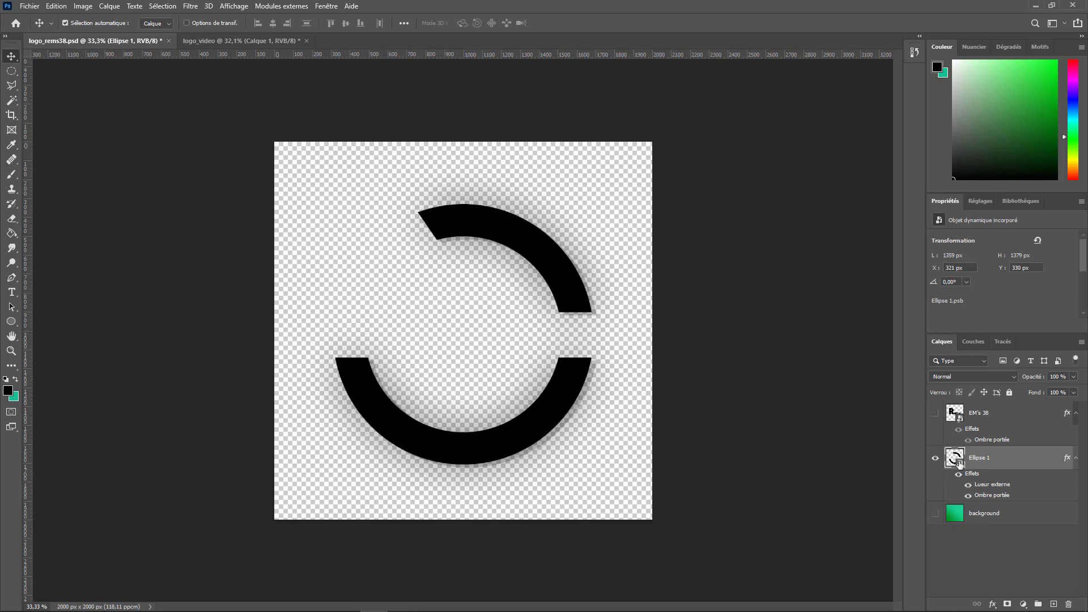
double_click(959, 465)
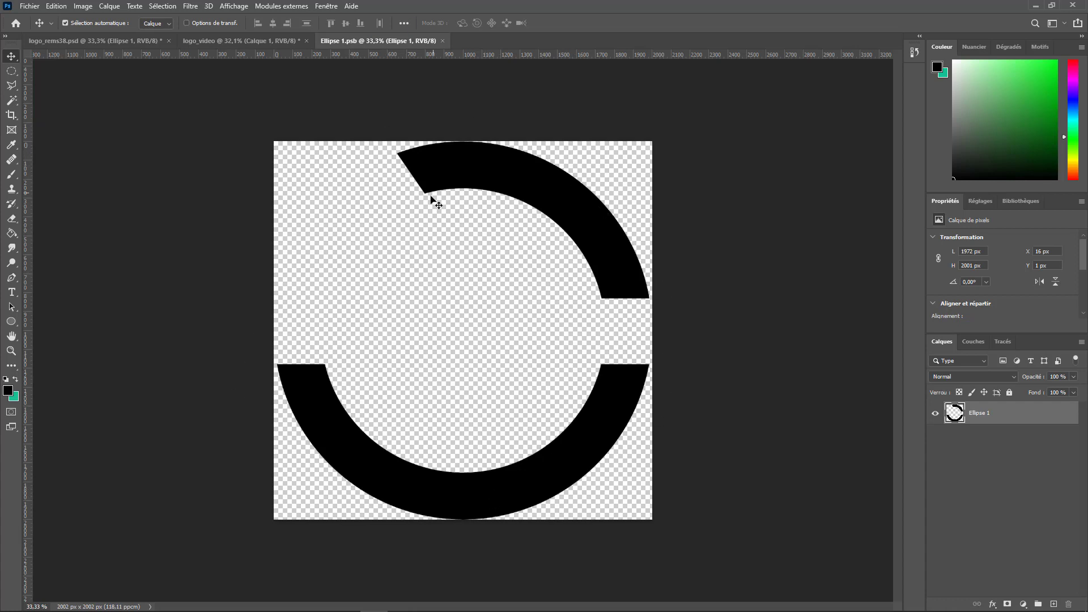
click(278, 40)
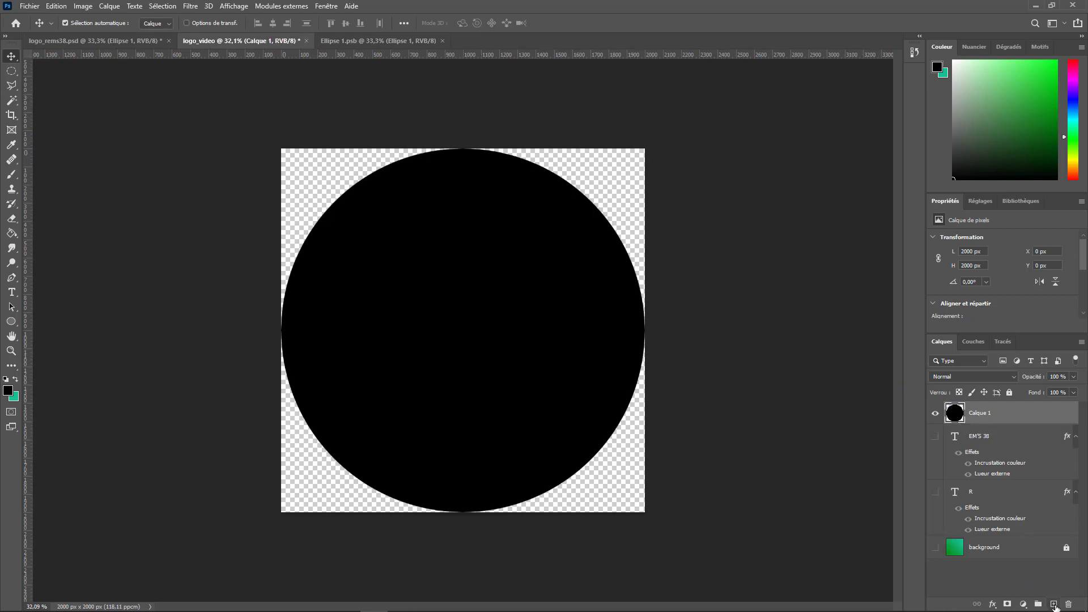
Add a new layer and make a circular selection about 1213 px in diameter near the centre of the black circle
click(1054, 604)
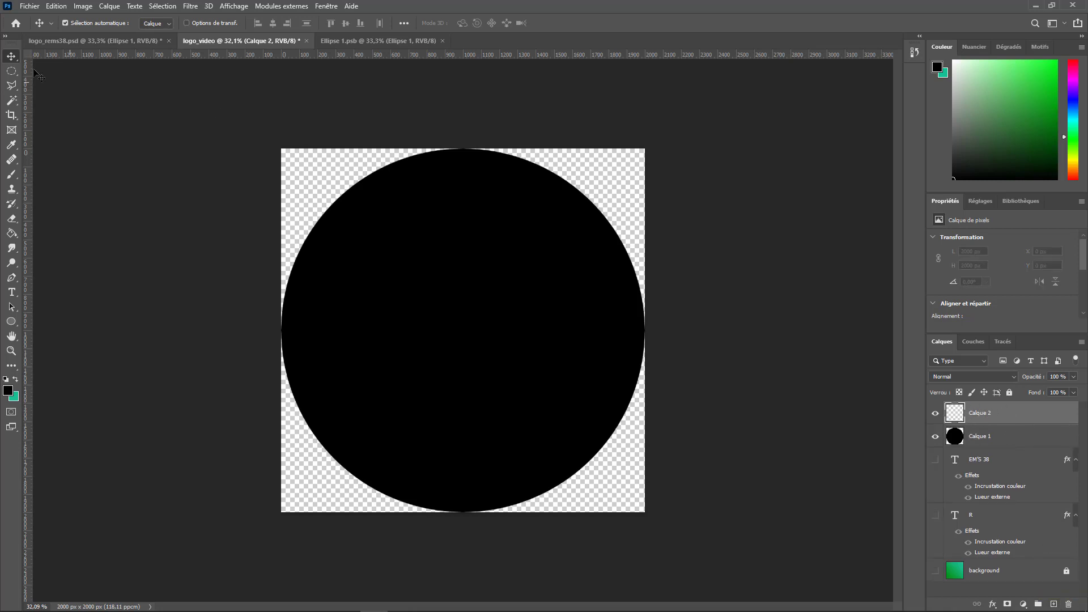
click(12, 71)
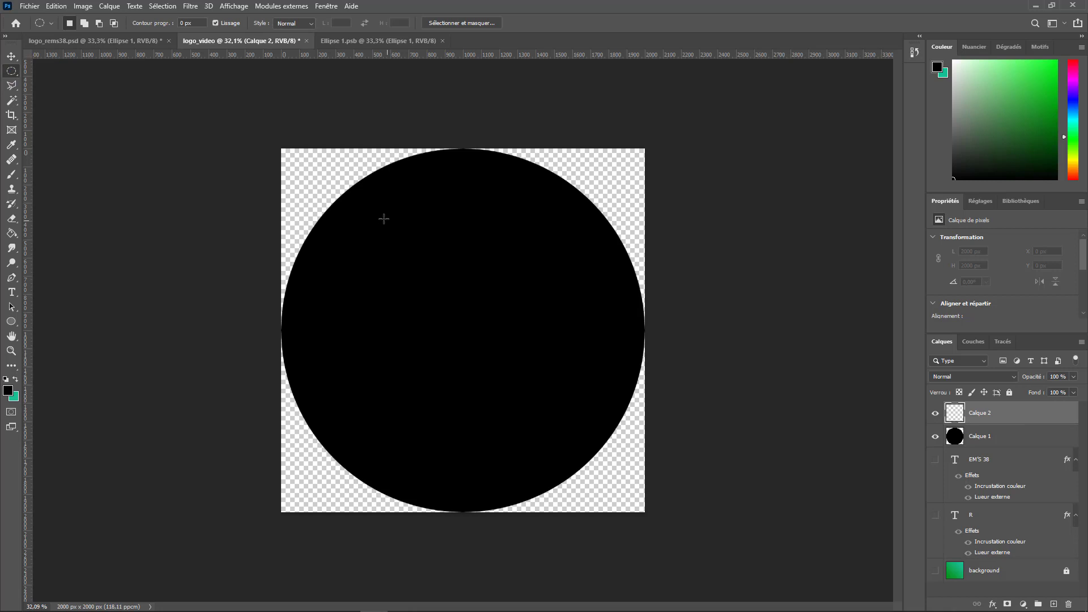
drag(384, 219, 601, 486)
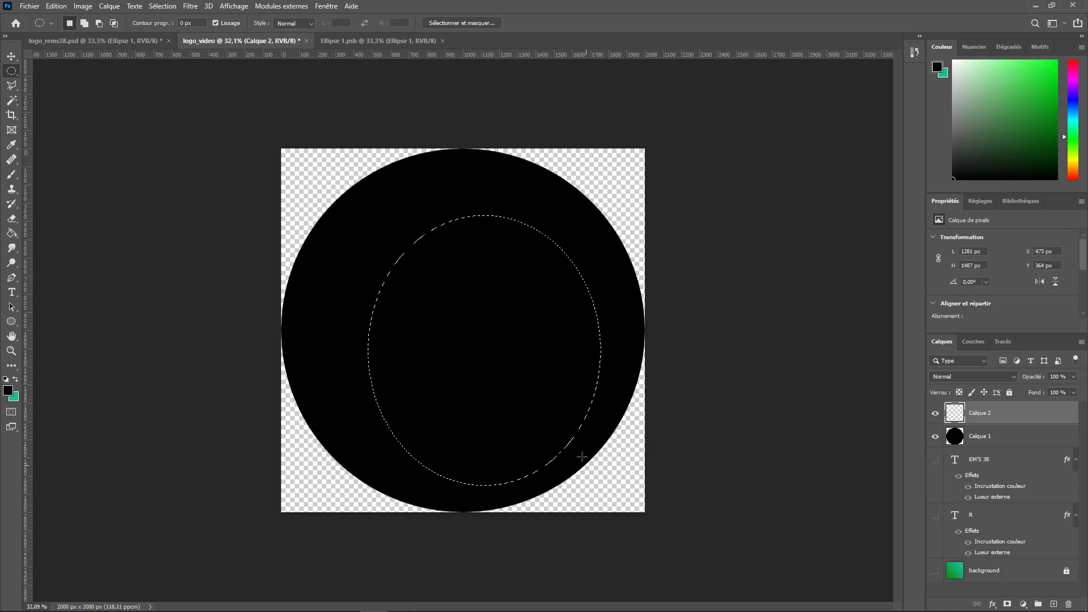
click(573, 413)
drag(352, 216, 571, 436)
Set the foreground colour to white (ffffff) and fill the inner circular selection with the Paint Bucket
click(7, 391)
text(ffffff)
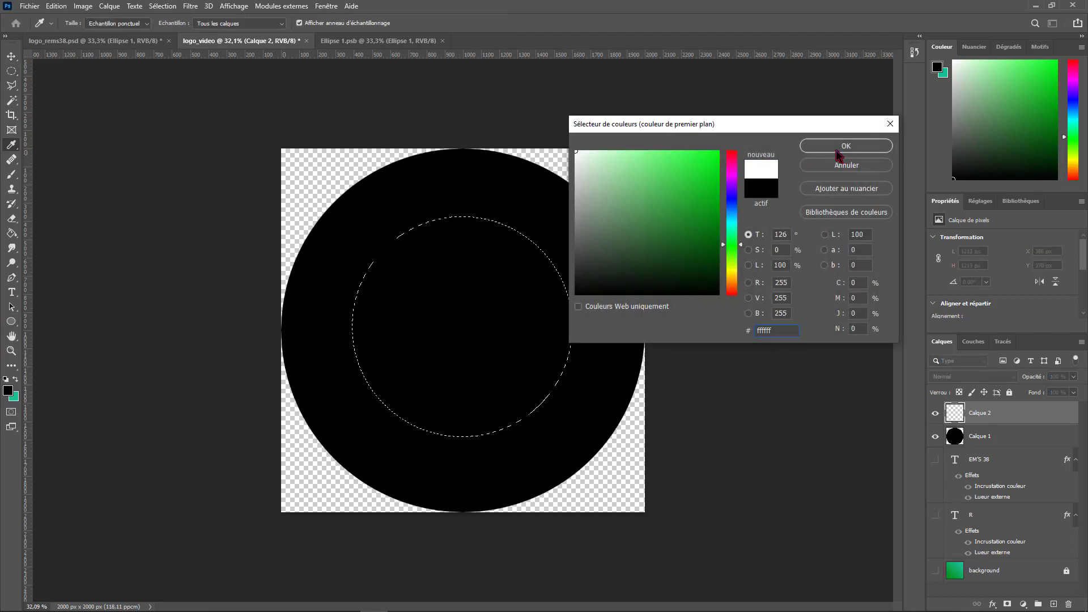
click(843, 146)
key(m)
click(487, 329)
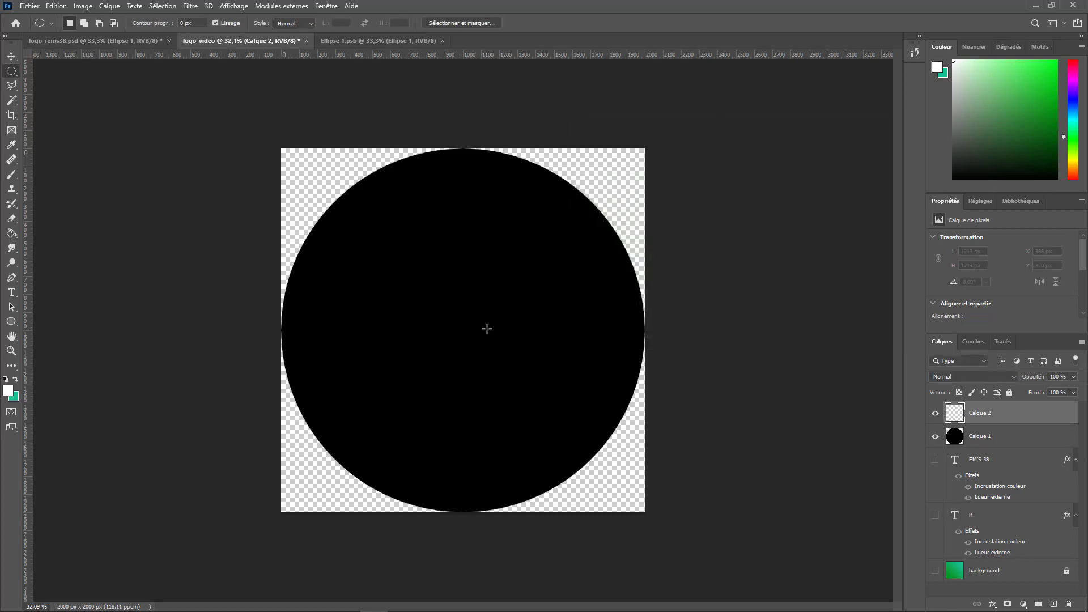
key(ctrl+z)
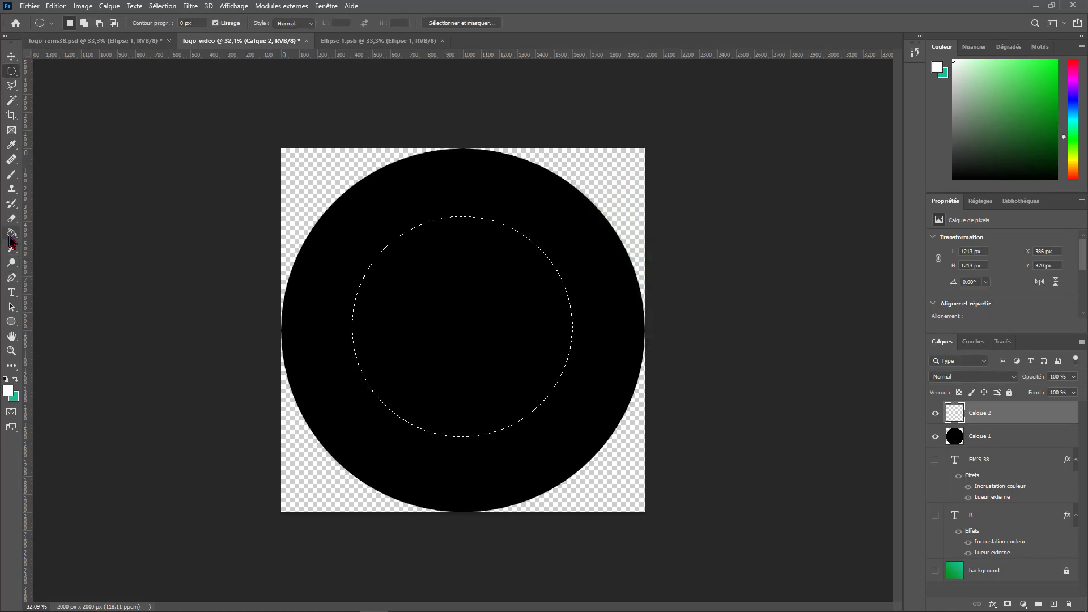
key(g)
click(436, 306)
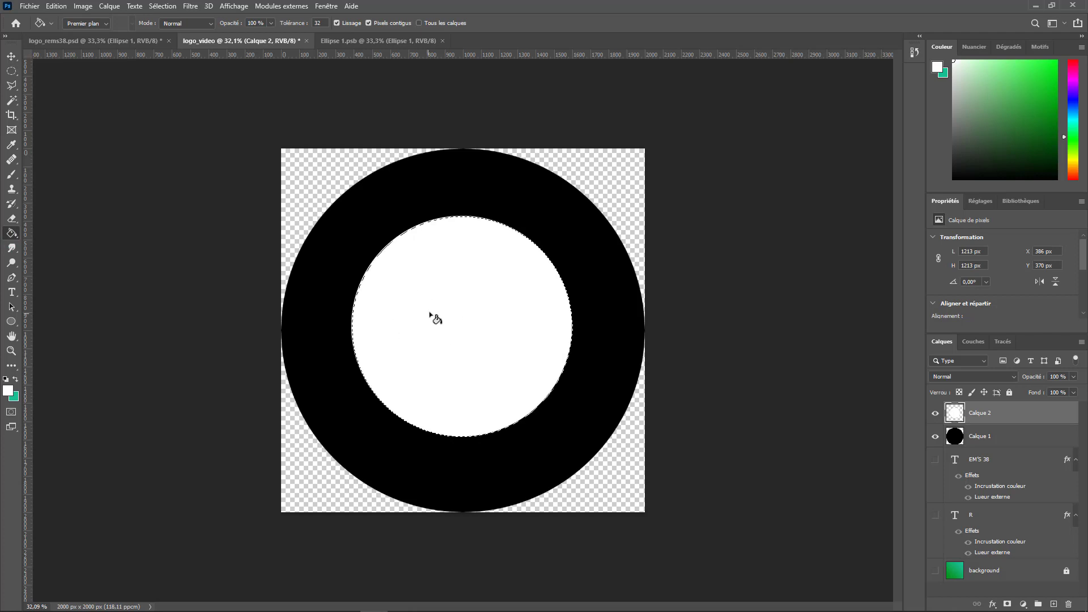
click(12, 336)
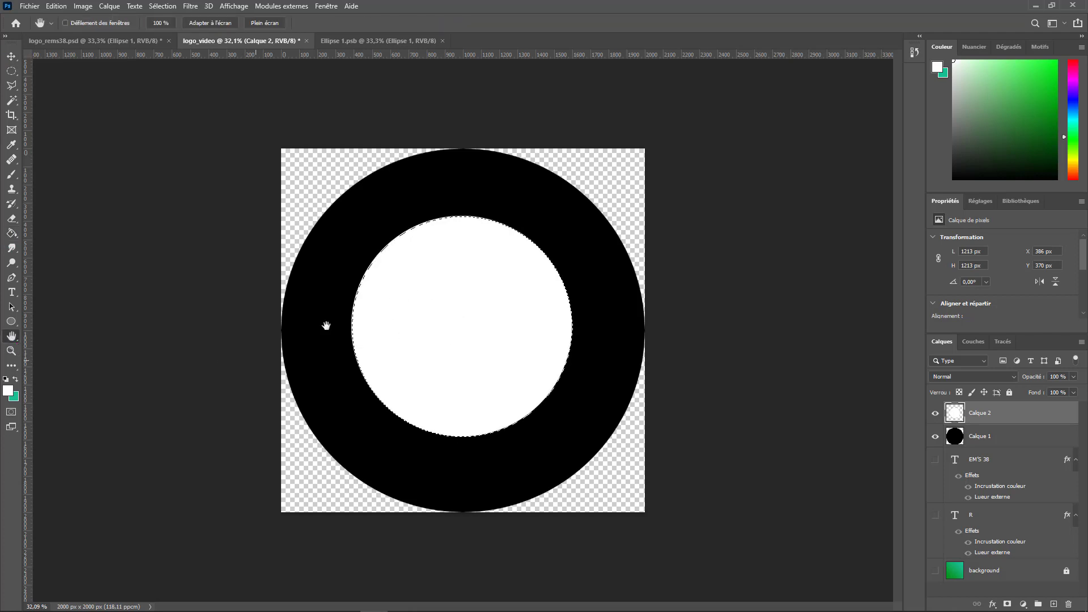
key(ctrl+d)
key(ctrl+z)
click(12, 307)
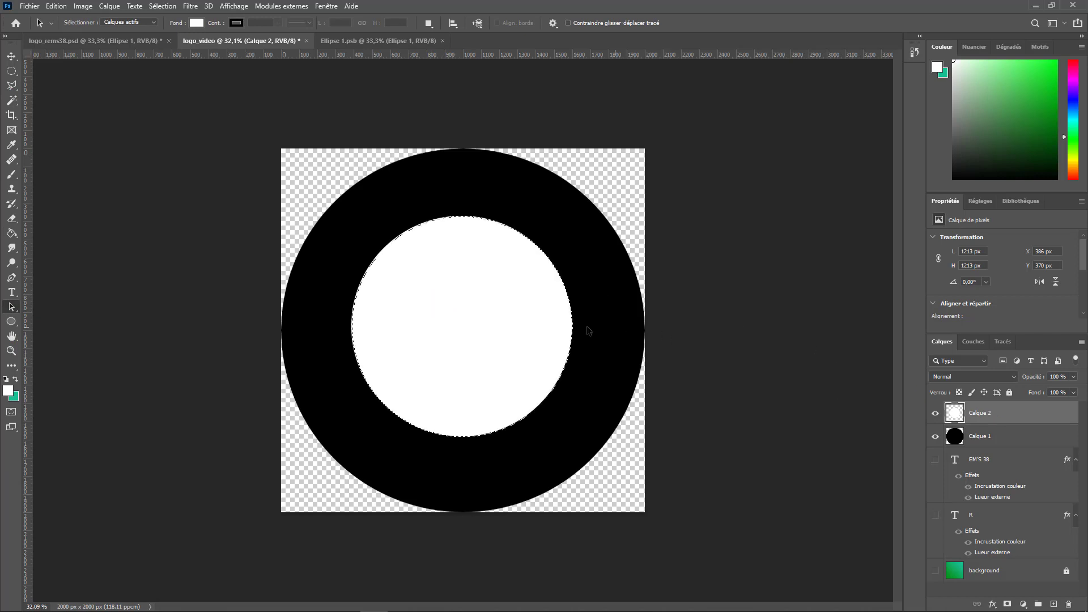
Enlarge the white circle proportionally to about 1638 px and centre it inside the black circle
key(ctrl+t)
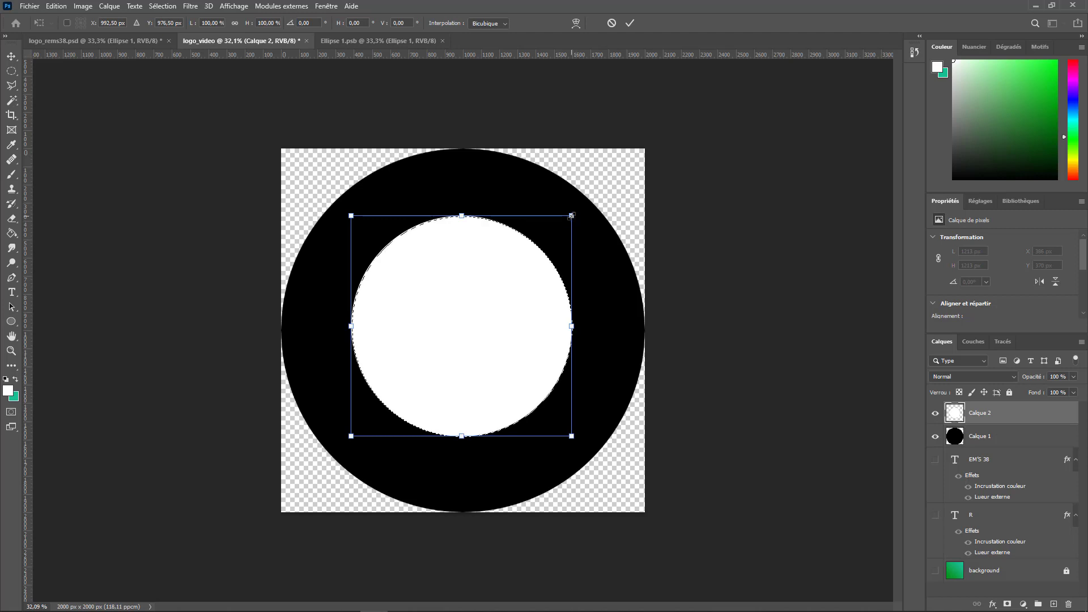
drag(571, 215, 600, 187)
drag(497, 288, 486, 302)
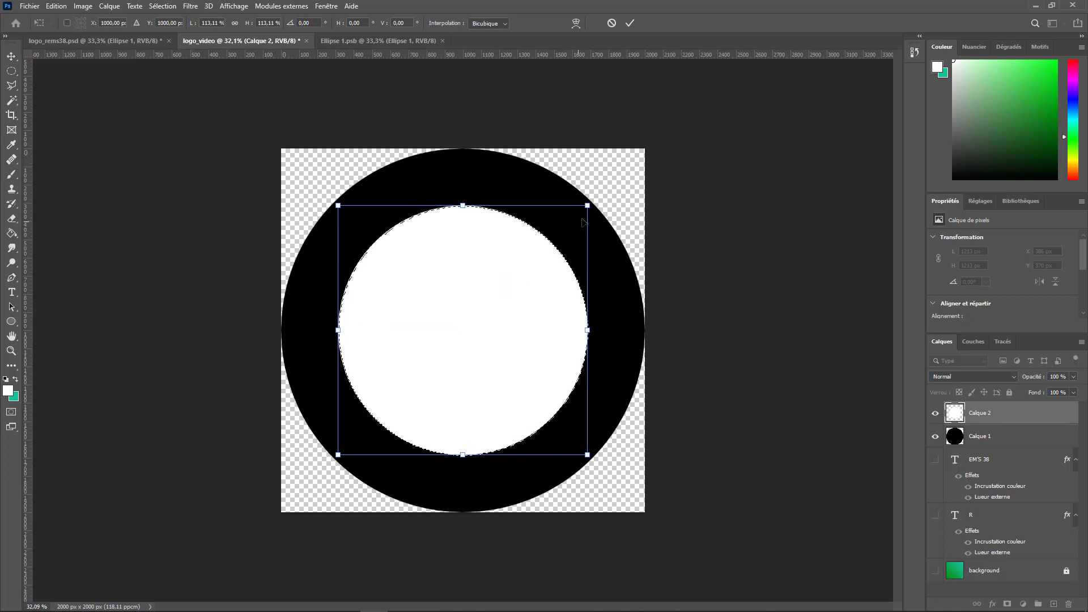
drag(588, 205, 610, 179)
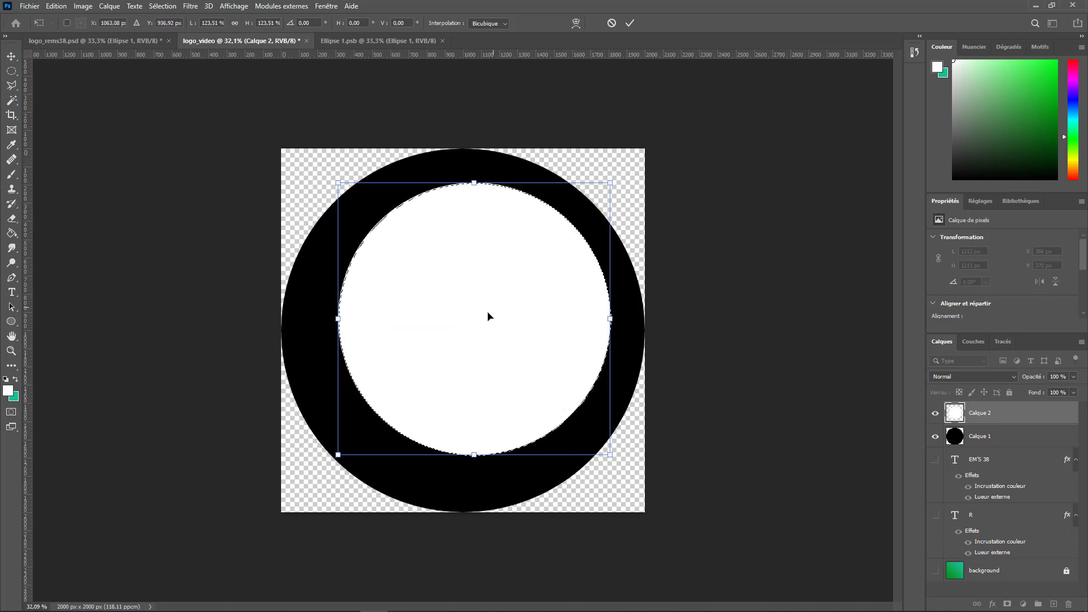
drag(488, 314, 484, 319)
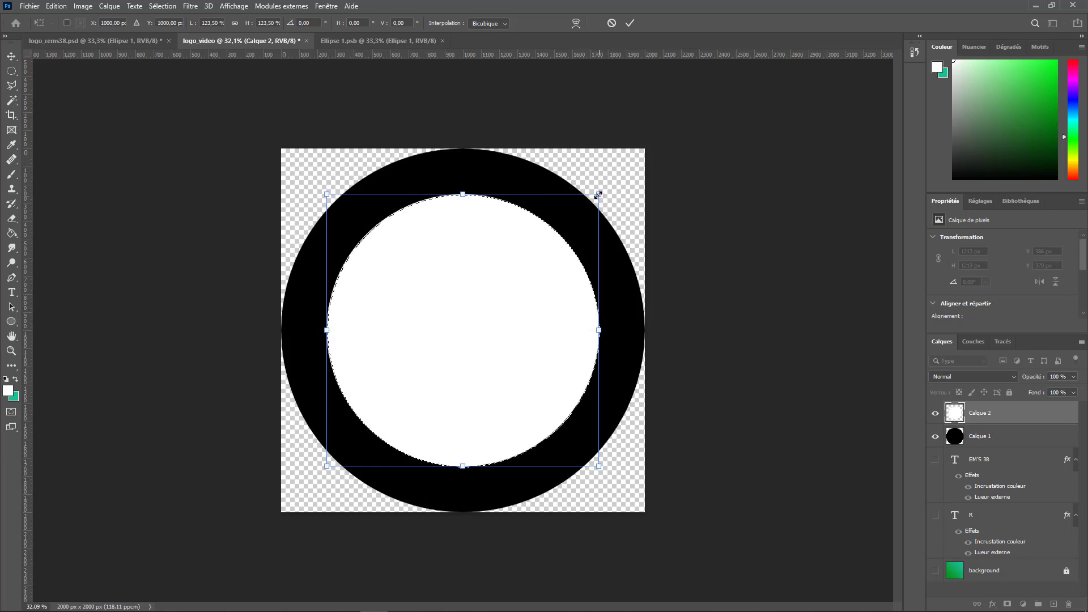
drag(598, 194, 624, 168)
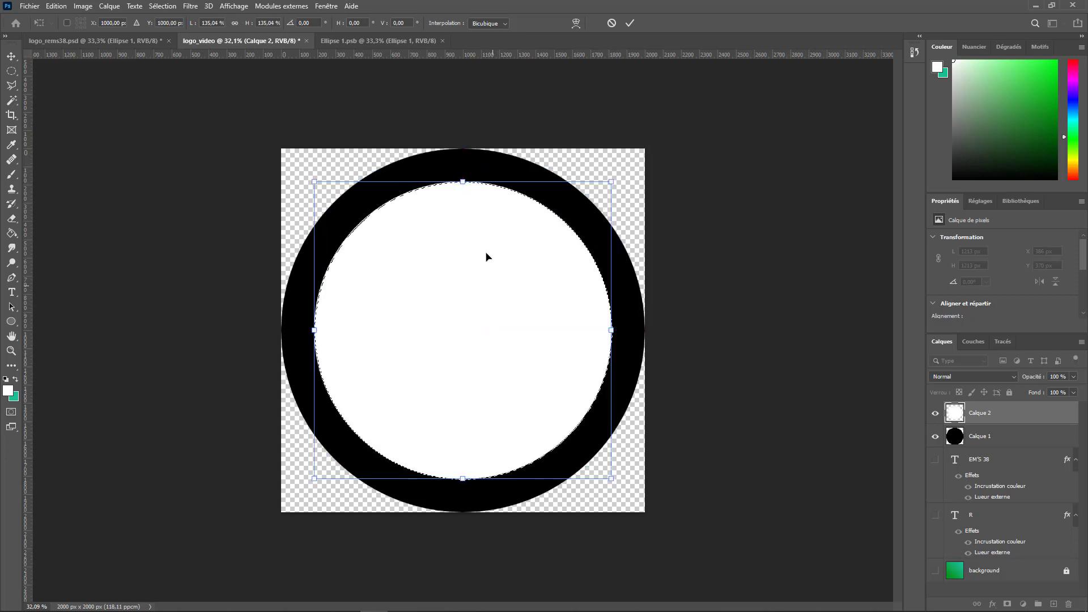
key(Return)
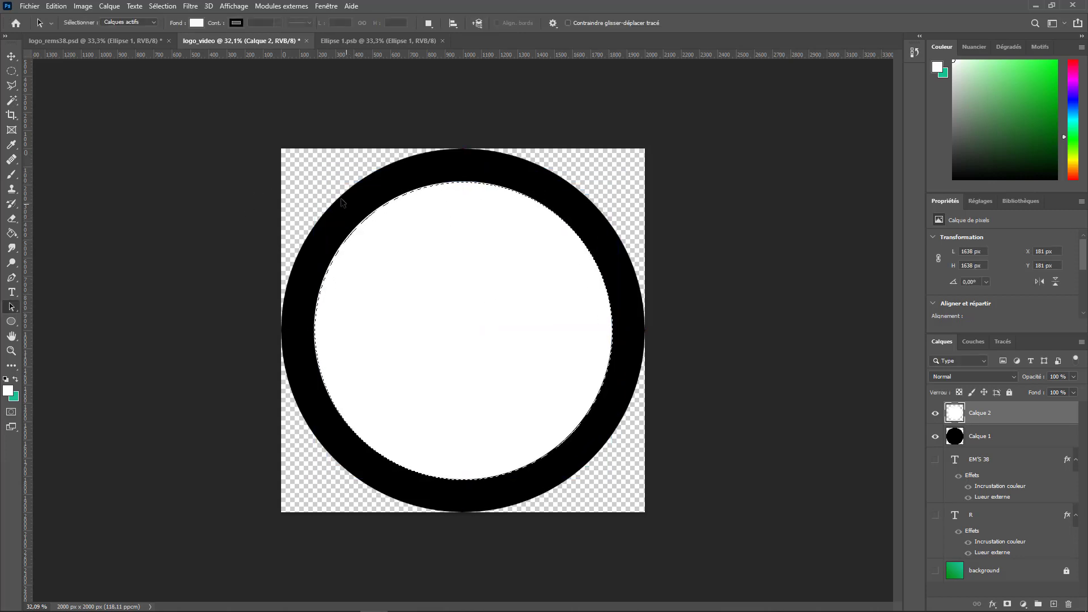
Compare the ring's thickness with the reference in logo_rems38.psd, return to logo_video and deselect all layers
click(105, 42)
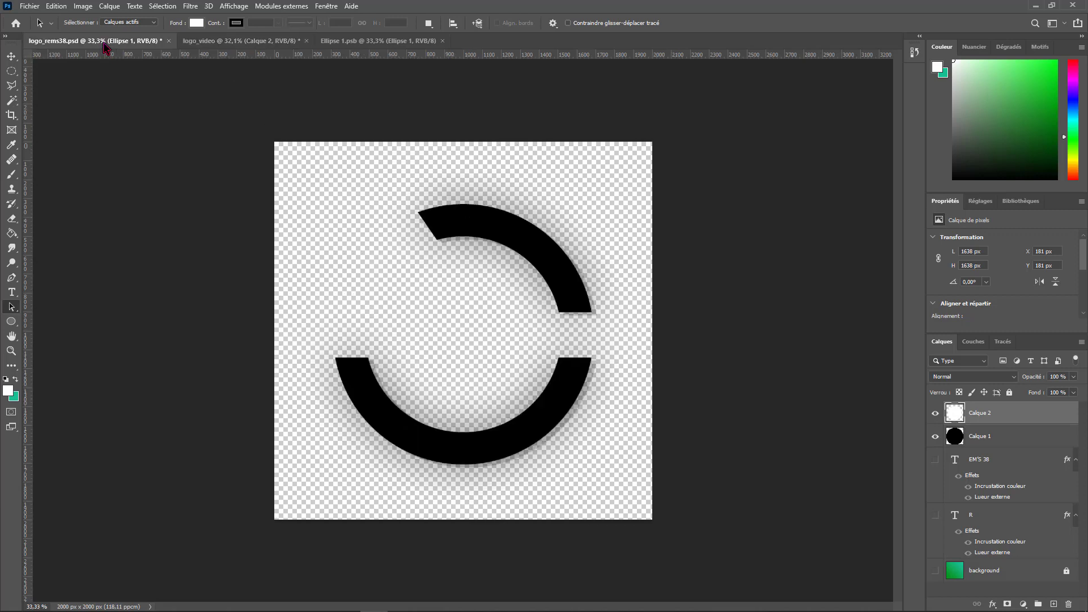
click(238, 40)
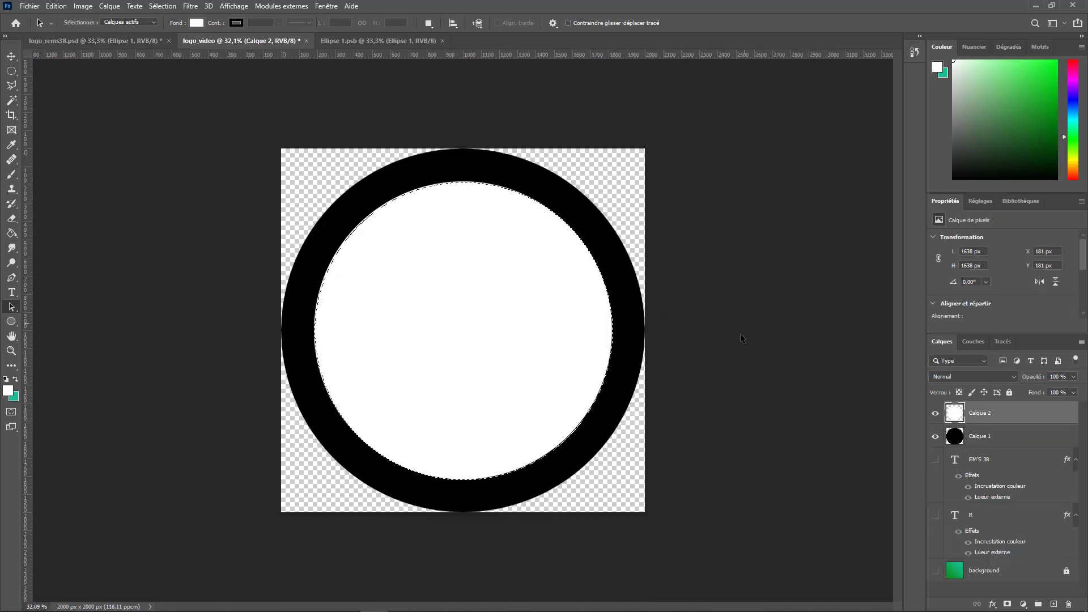
click(986, 588)
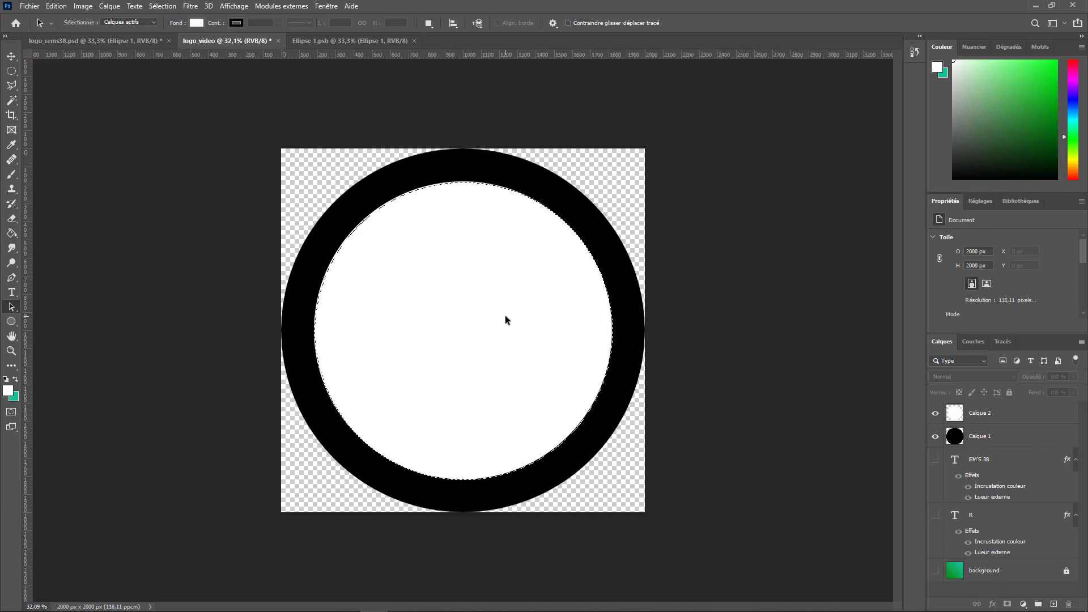
Add an empty layer directly beneath the two circle layers and clear the circular selection
click(1053, 604)
drag(991, 417, 989, 457)
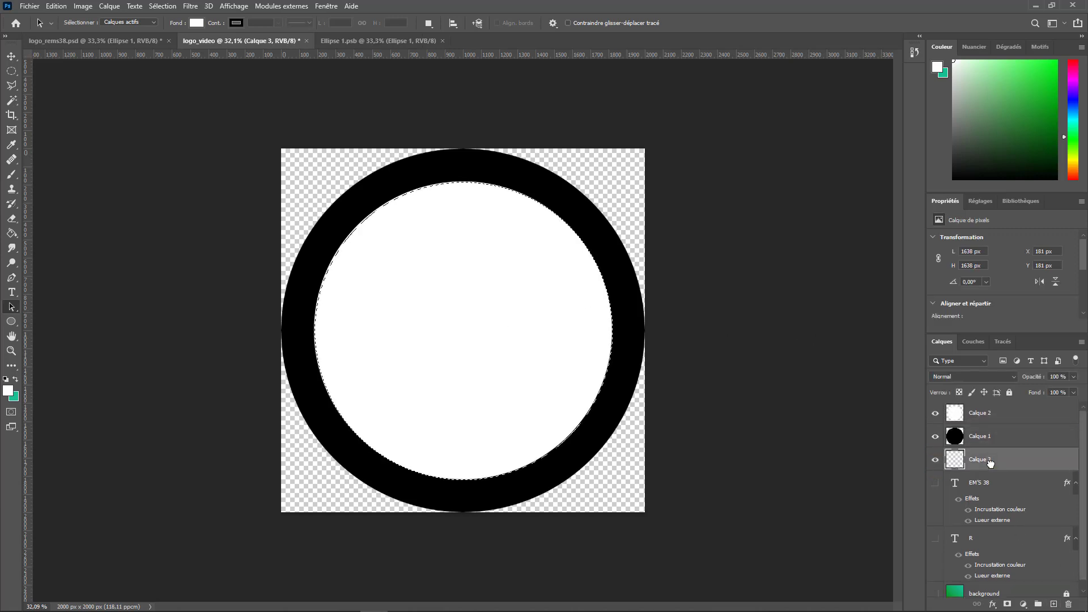
key(ctrl+d)
key(v)
Merge the white circle layer Calque 2 with the black circle layer Calque 1
click(997, 414)
shift+click(999, 438)
right_click(1009, 415)
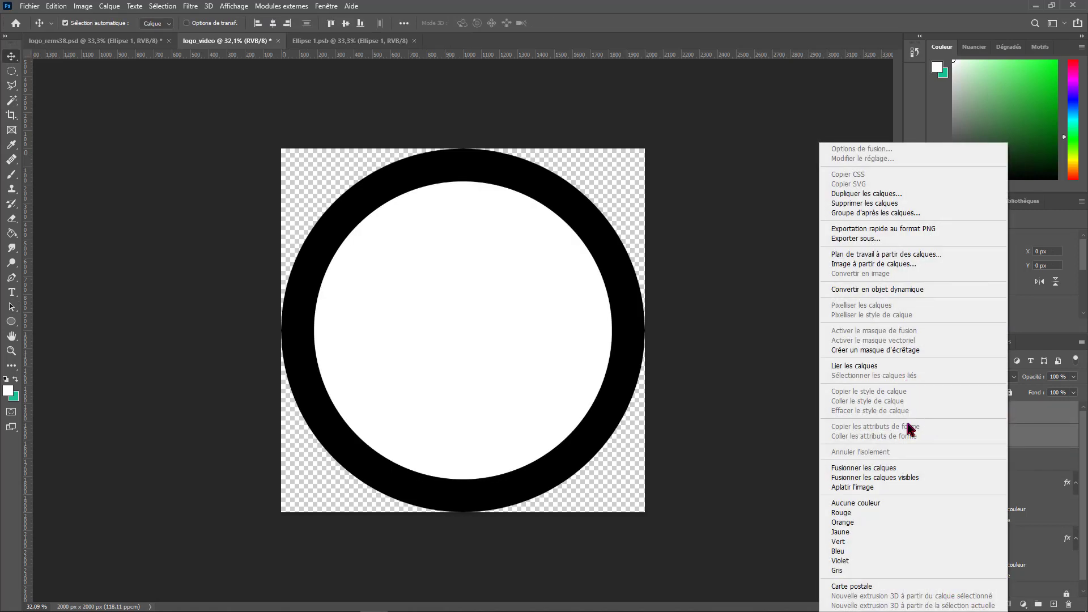
click(910, 469)
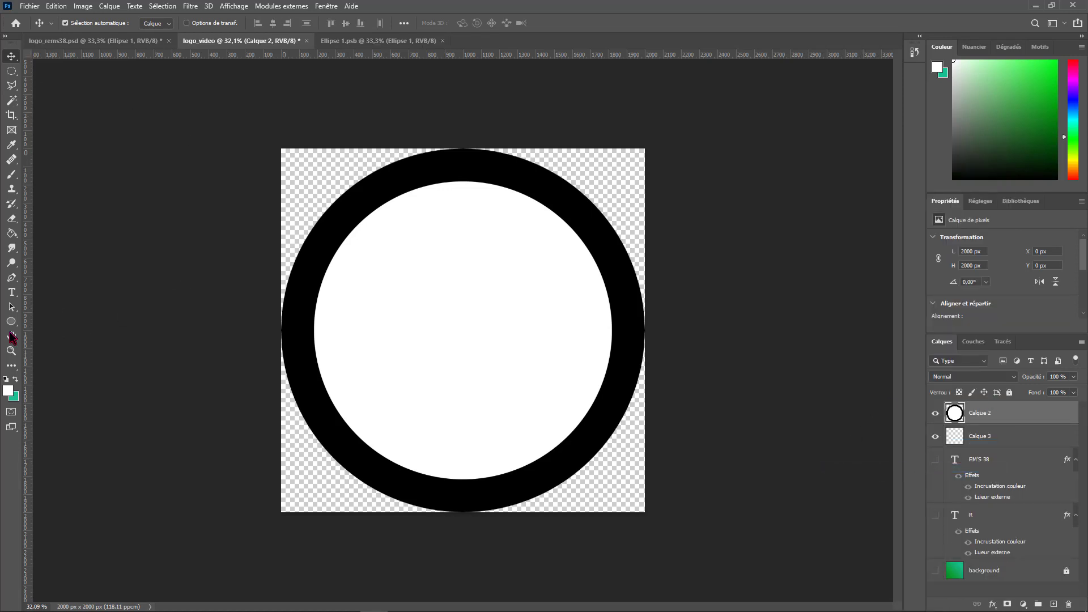
click(12, 307)
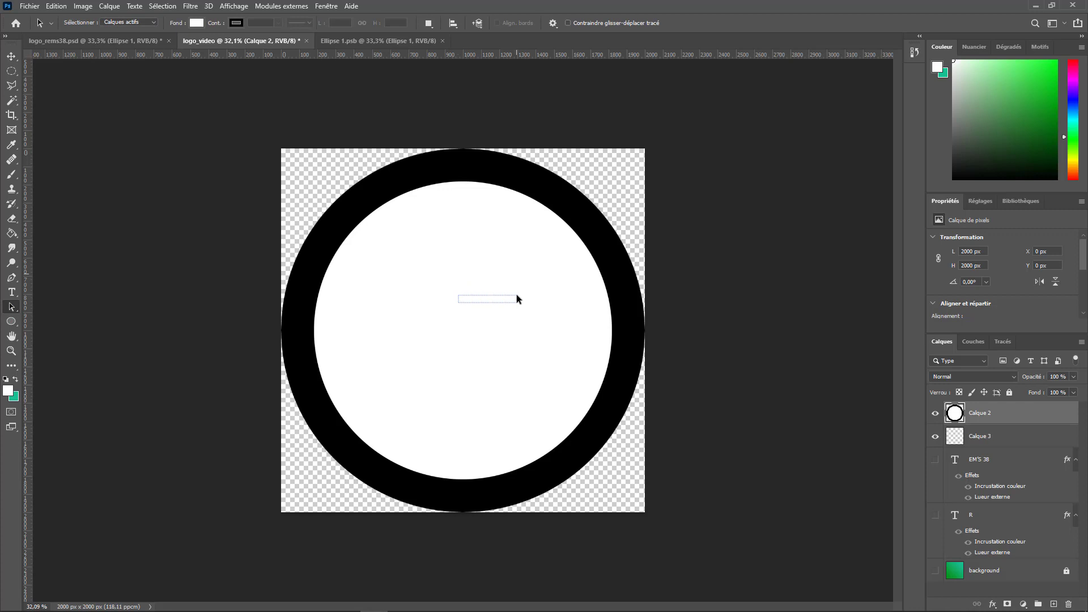
click(12, 58)
mouse_move(393, 278)
mouse_down()
mouse_move(351, 291)
mouse_move(455, 336)
mouse_move(471, 295)
mouse_move(393, 280)
mouse_up()
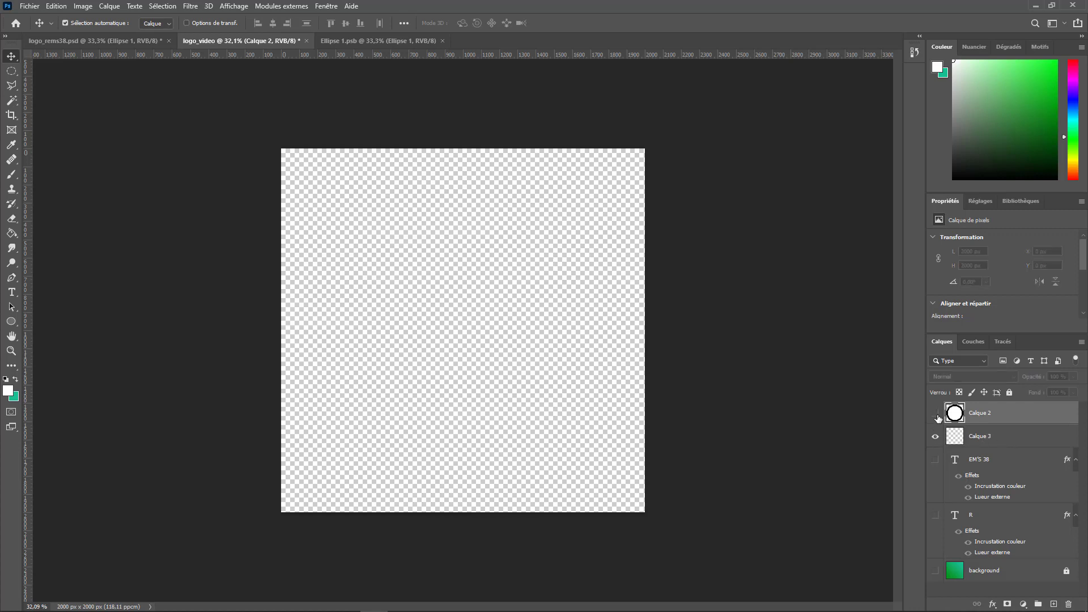
click(936, 415)
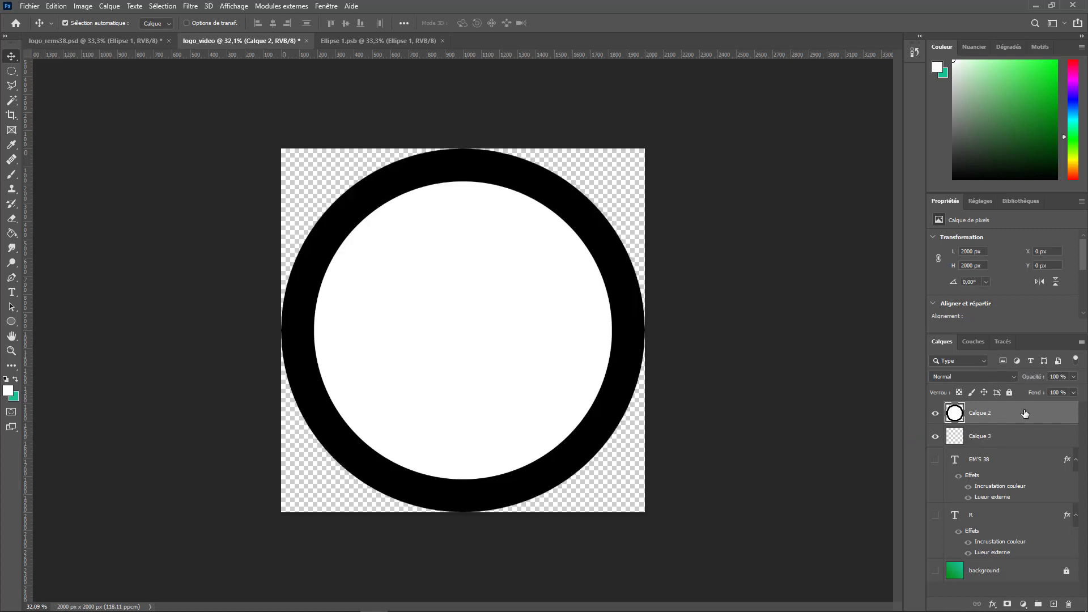
Select the white inner circle of Calque 2 with the Magic Wand, delete it to leave a black ring, and clear the selection
click(8, 103)
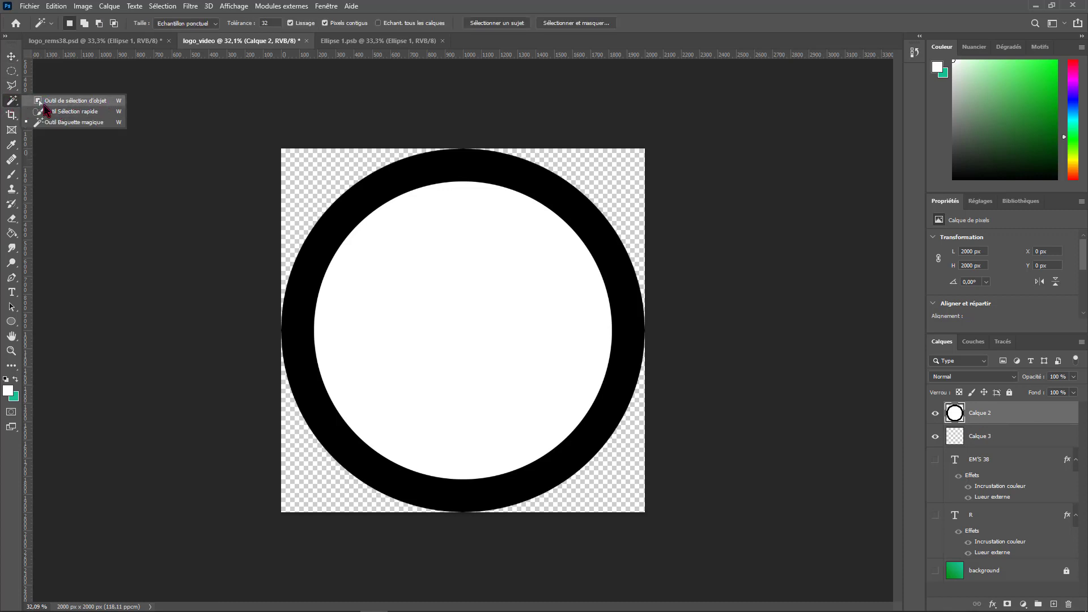
click(72, 124)
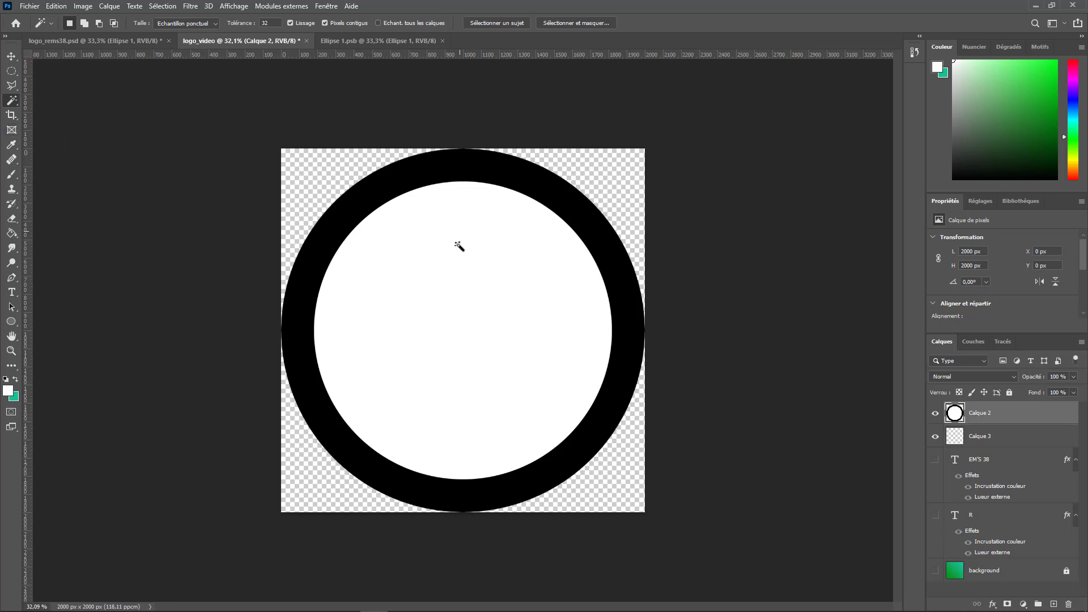
click(467, 298)
key(Delete)
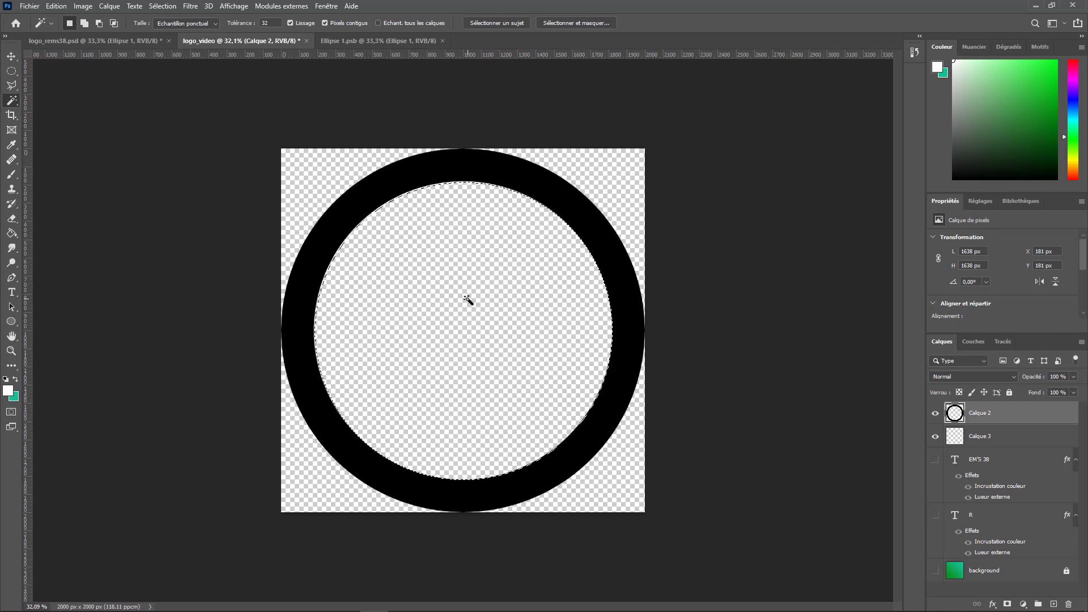
click(1017, 437)
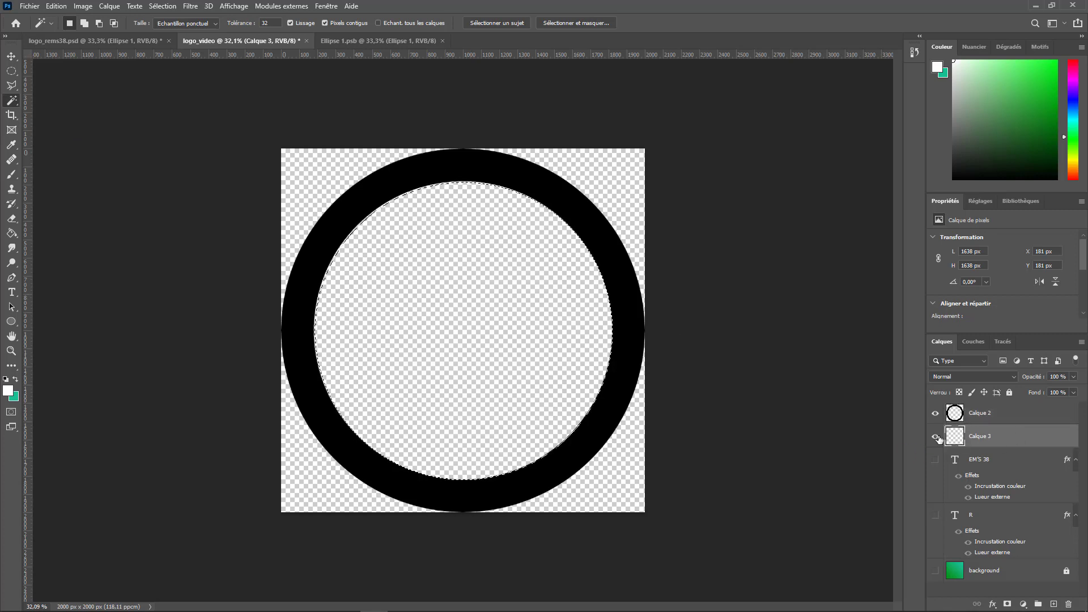
click(12, 56)
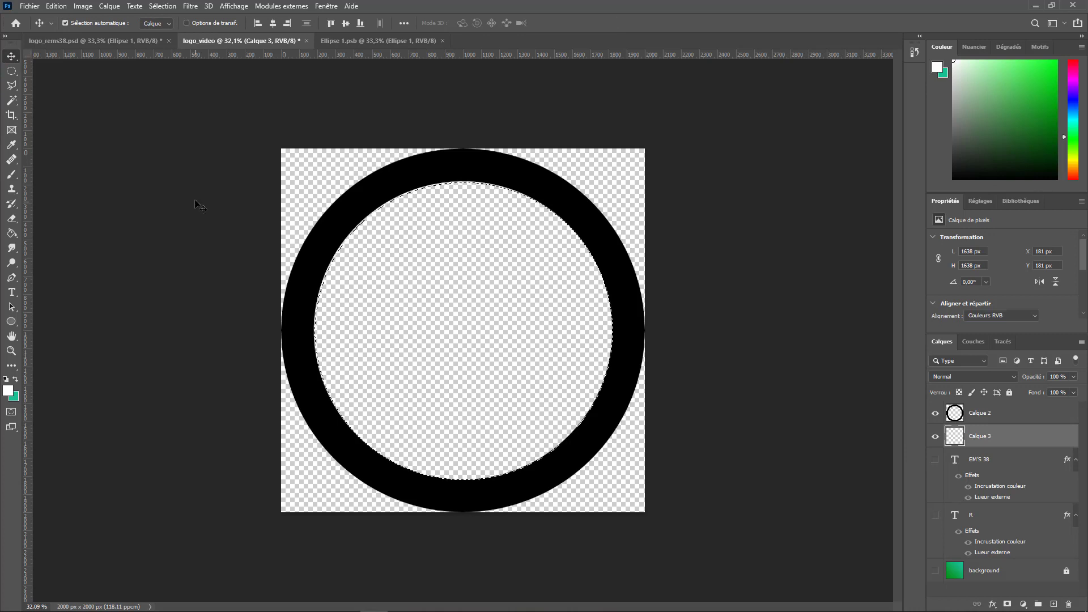
click(510, 274)
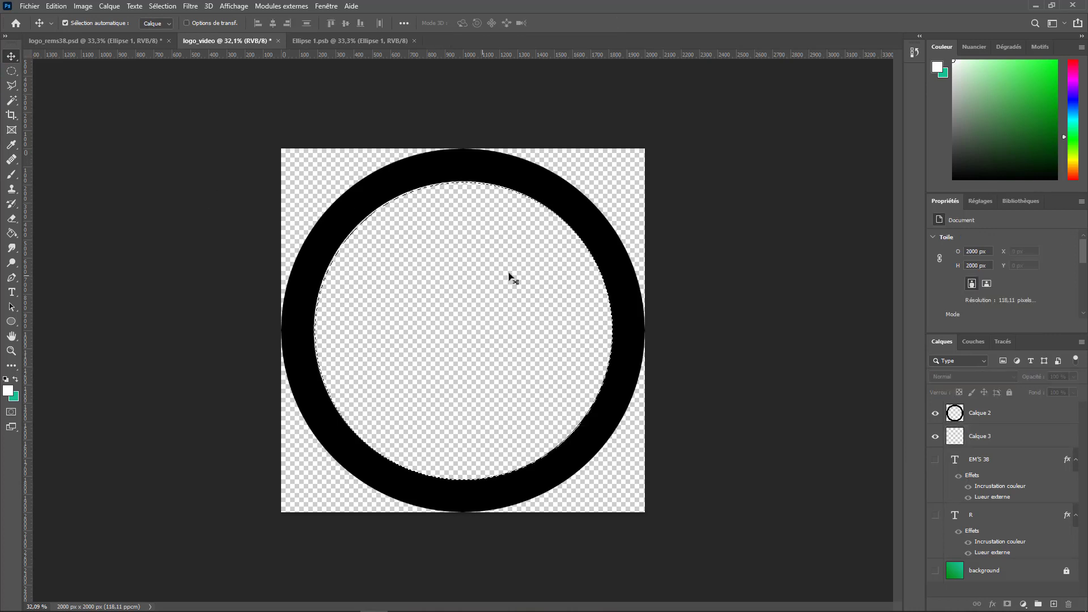
click(11, 72)
click(111, 168)
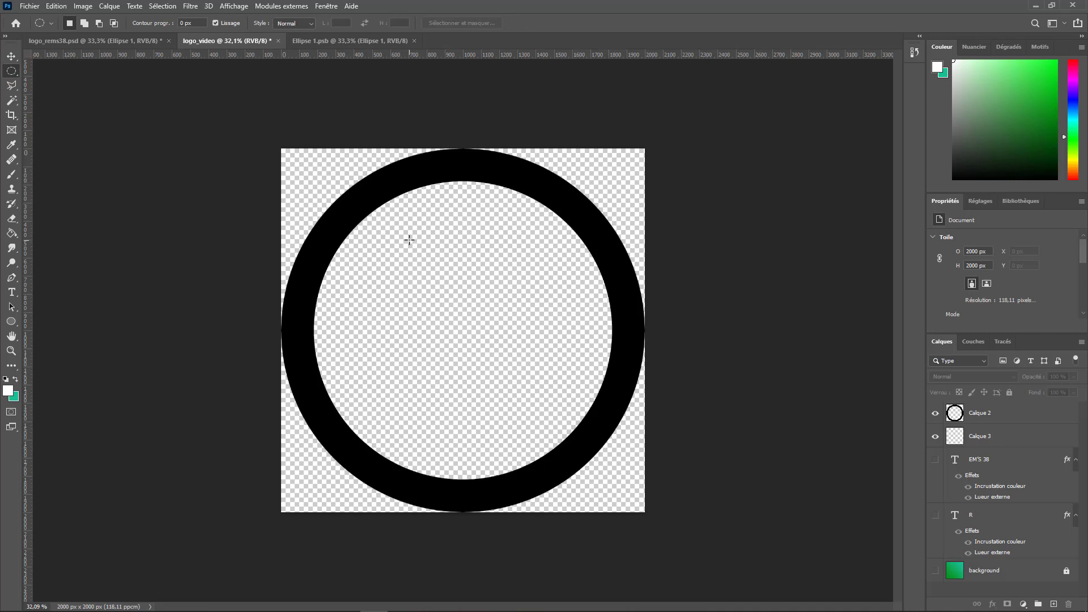
After checking the gaps in logo_rems38.psd, delete a horizontal band about 468 px high across the middle of logo_video's ring and clear the selection
click(128, 42)
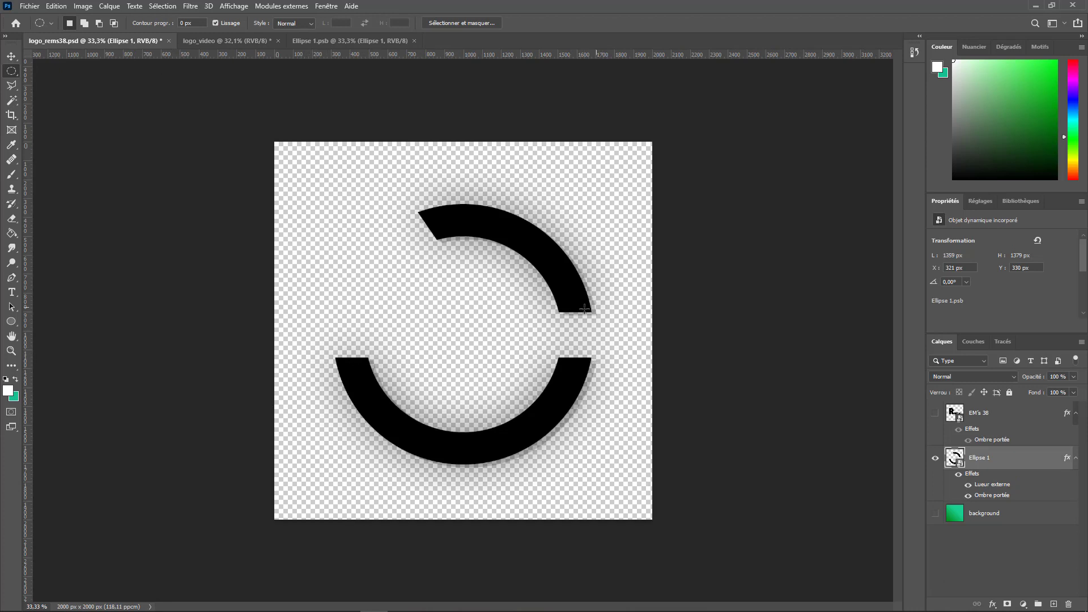
click(233, 41)
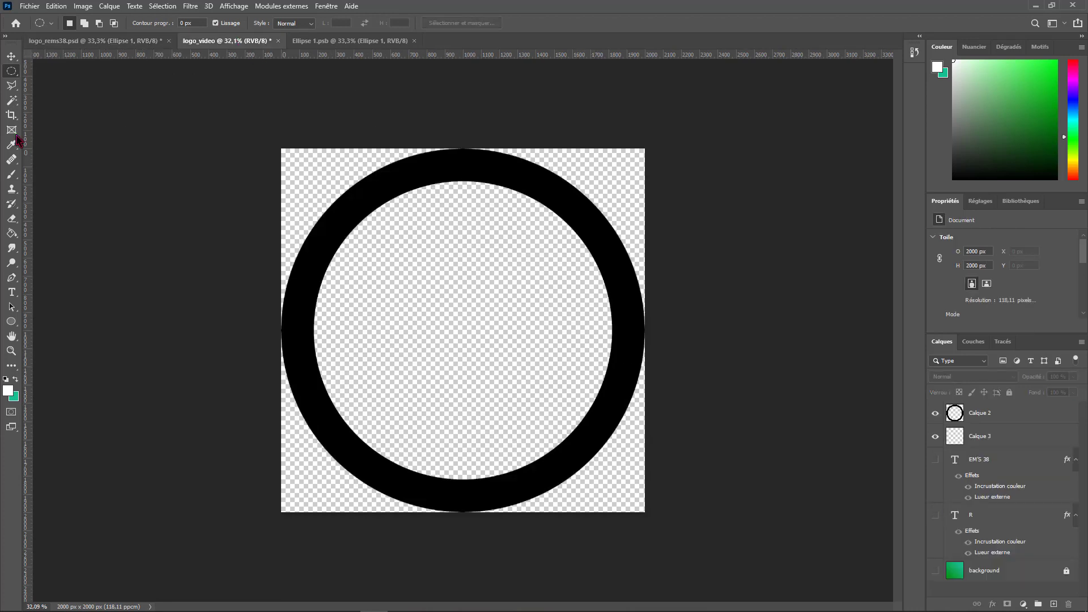
right_click(20, 73)
click(44, 72)
drag(245, 370, 656, 286)
click(1024, 419)
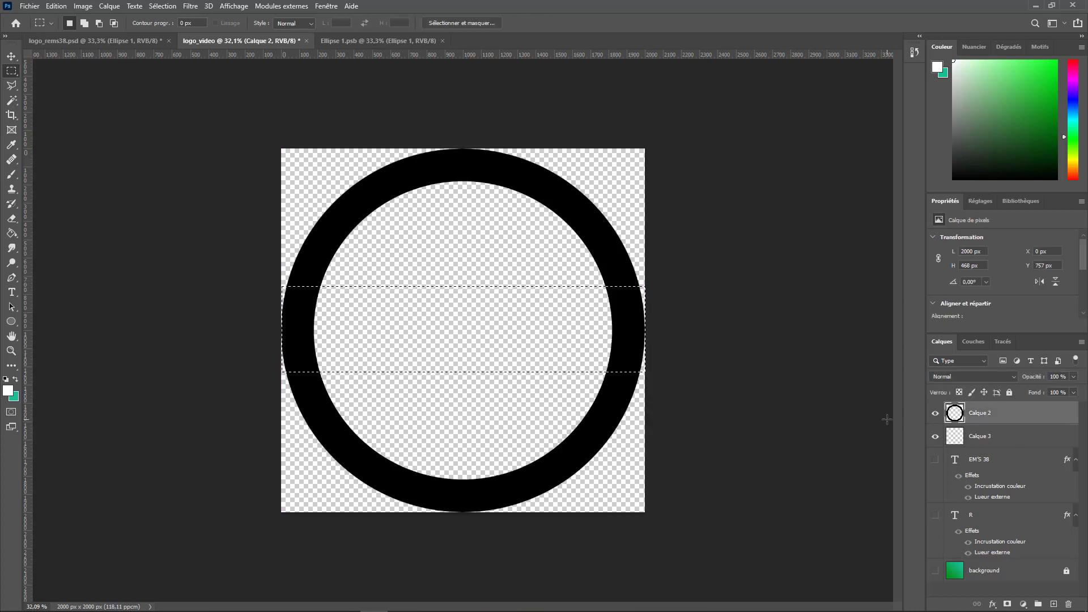
key(Delete)
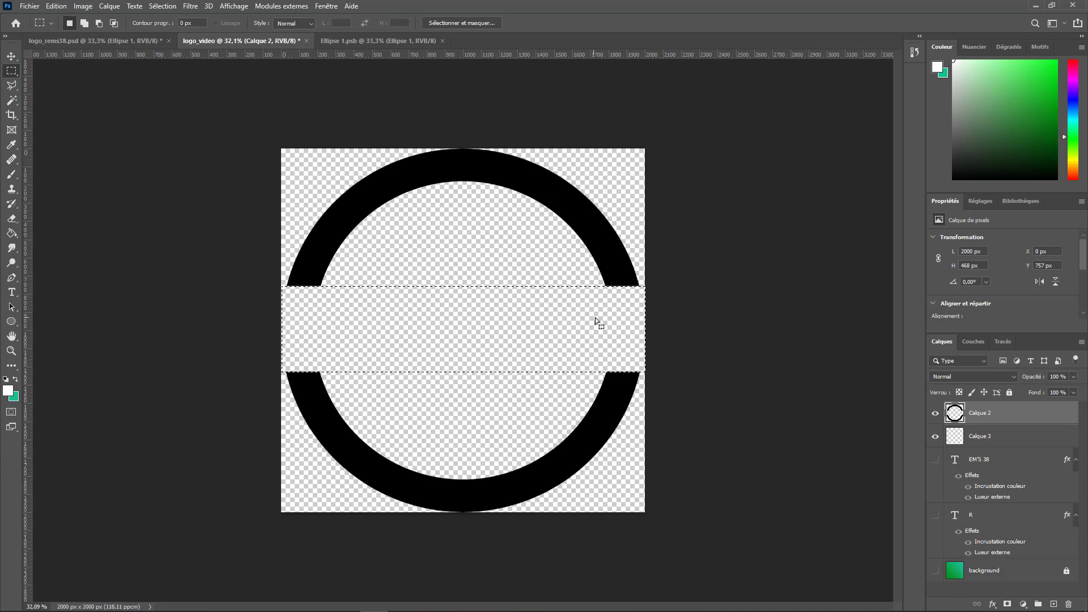
click(93, 130)
Merge the split ring layer Calque 2 with the empty layer Calque 3 and deselect all layers
shift+click(1030, 440)
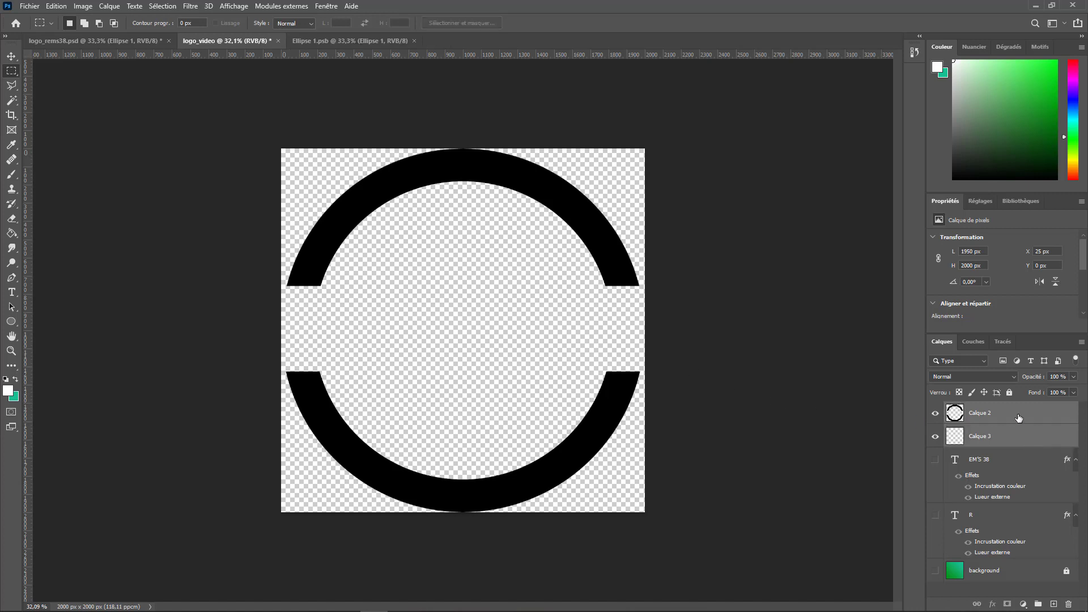
right_click(1018, 418)
click(965, 471)
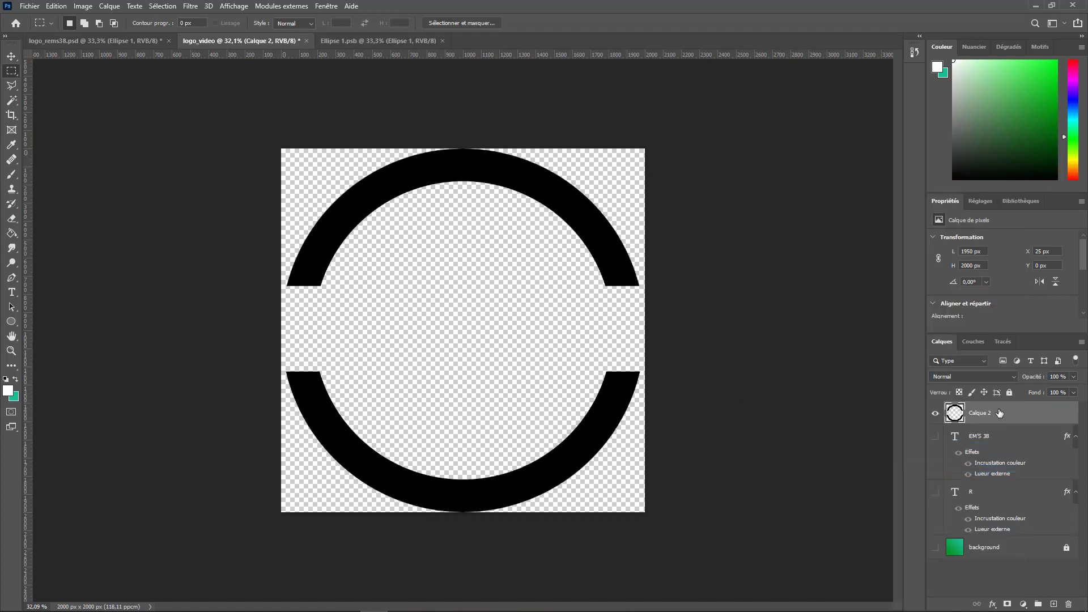
click(964, 564)
Make the EM'S 38, R and background layers visible again
click(935, 436)
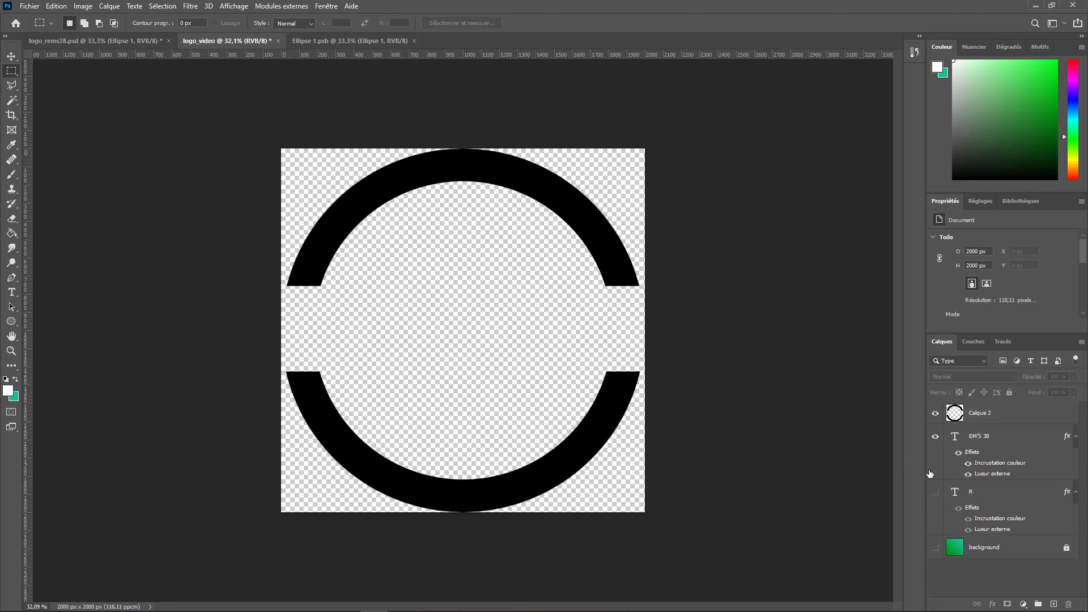
click(935, 492)
click(935, 547)
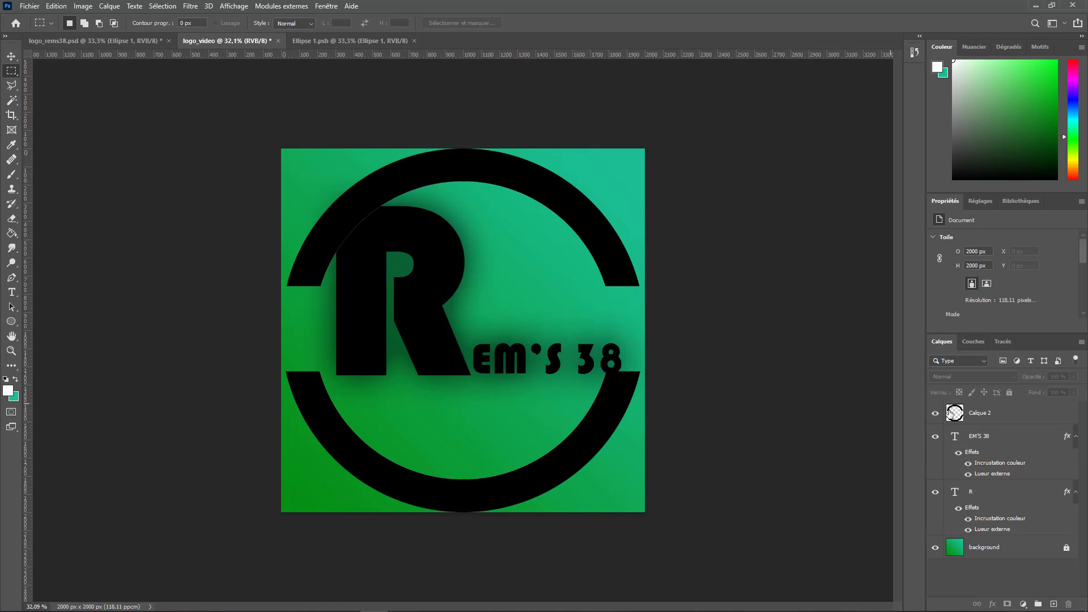
Scale the split ring proportionally to about 76% and centre it vertically, with its left edge aligned to the R
click(1037, 413)
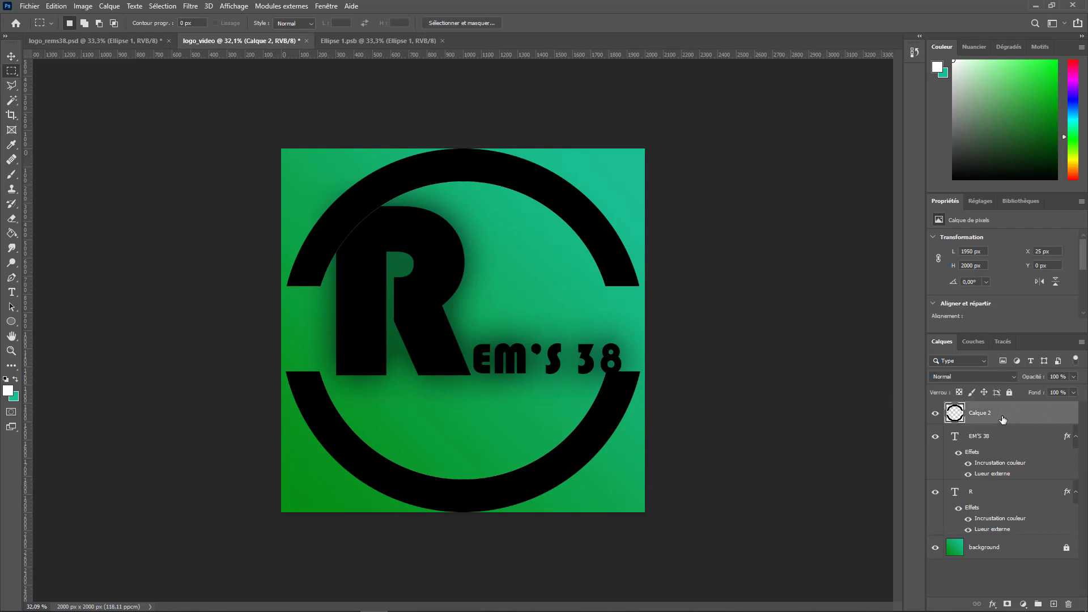
key(ctrl+t)
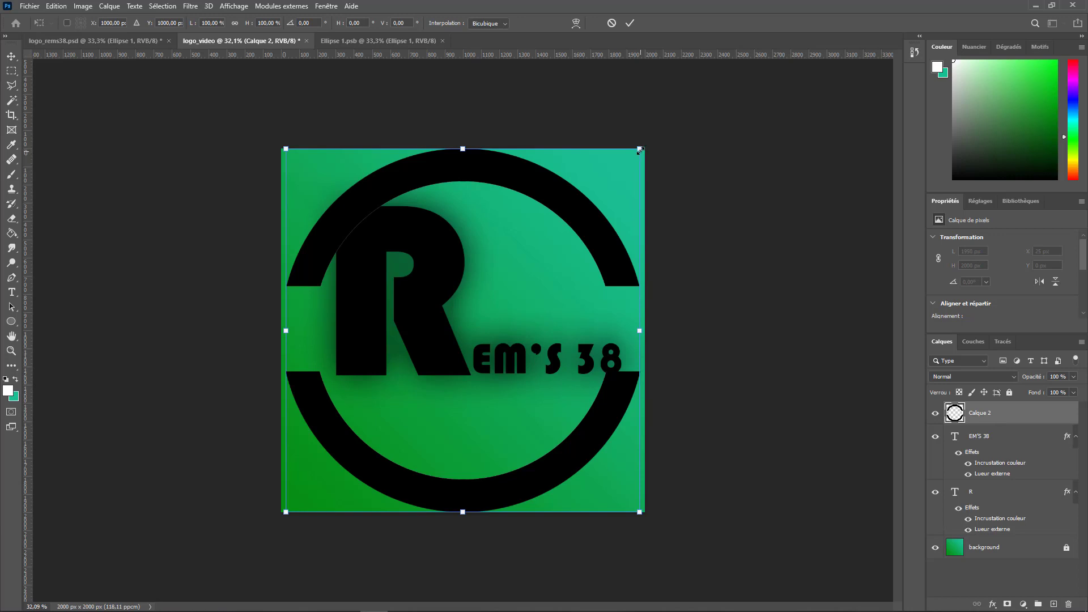
drag(638, 149, 555, 234)
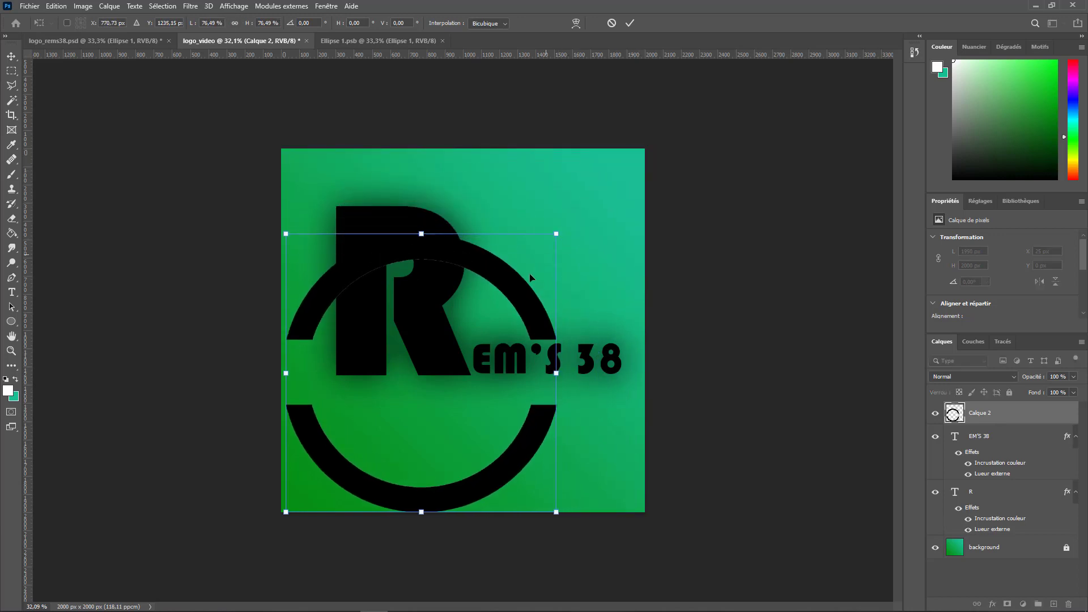
drag(510, 293, 558, 247)
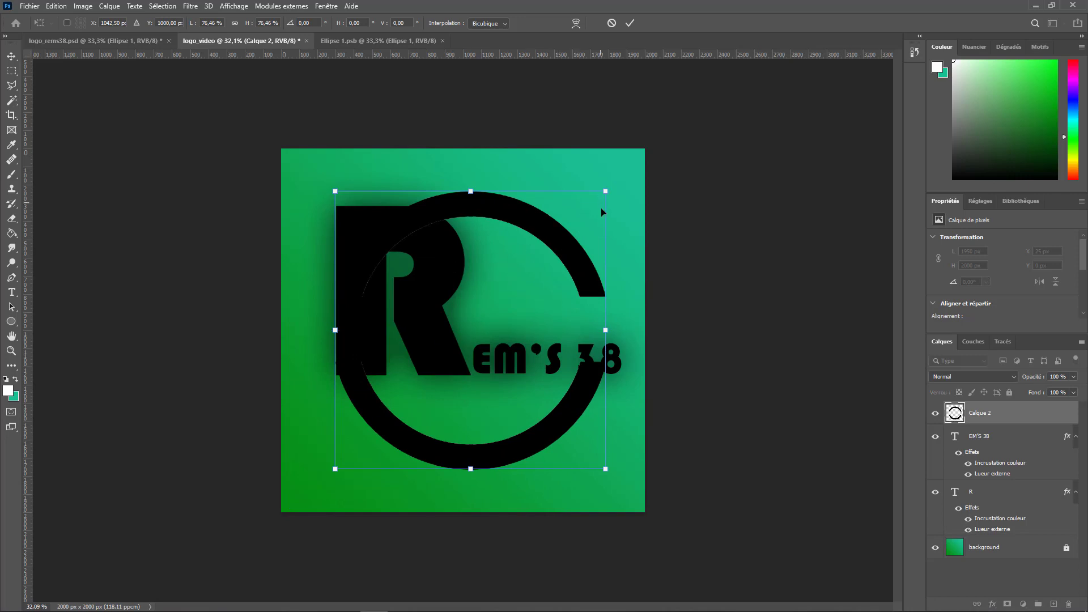
Hide the EM'S 38 and R layers, scale the ring proportionally to about 1403 x 1440 px and centre it on the canvas
click(935, 437)
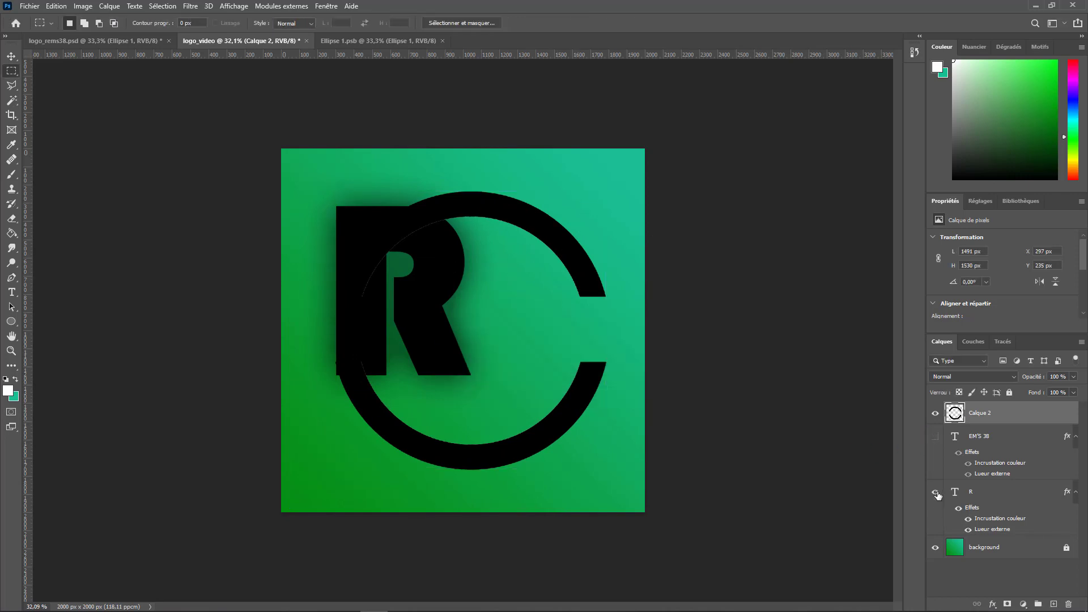
click(935, 492)
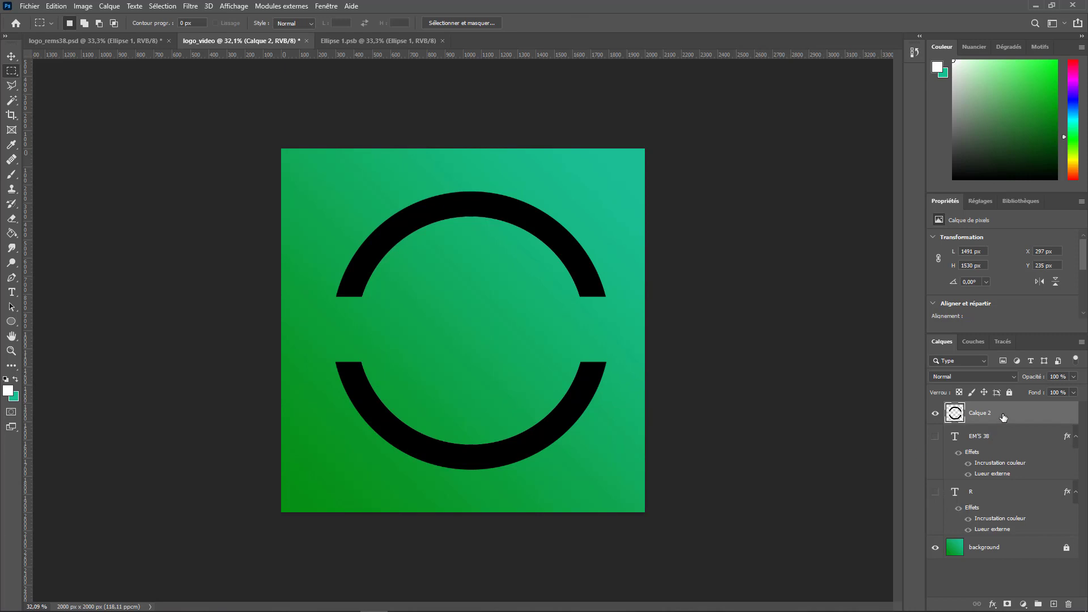
key(ctrl+t)
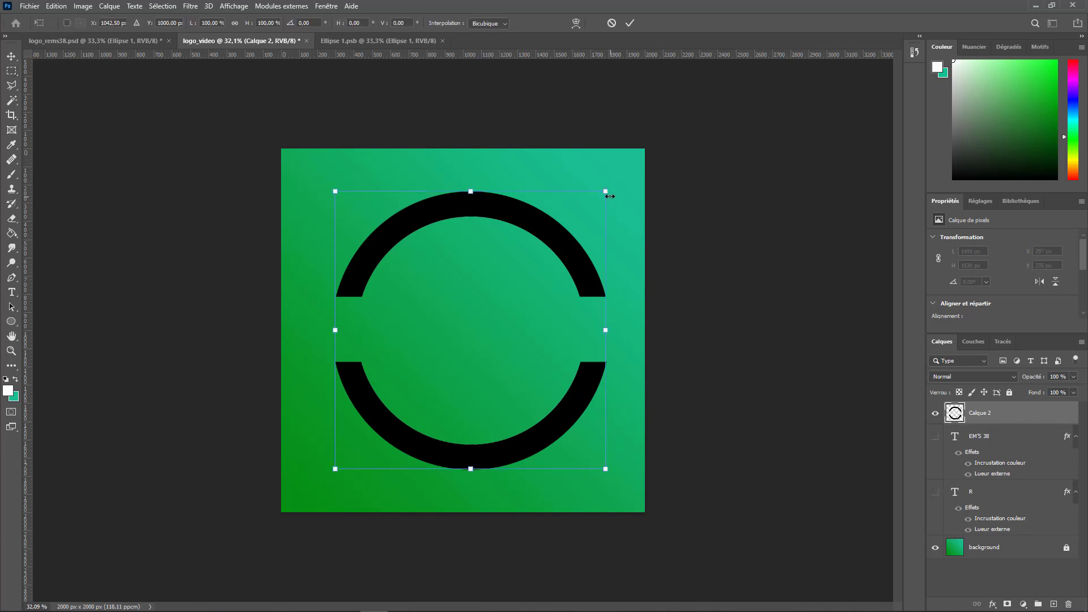
drag(605, 190, 590, 207)
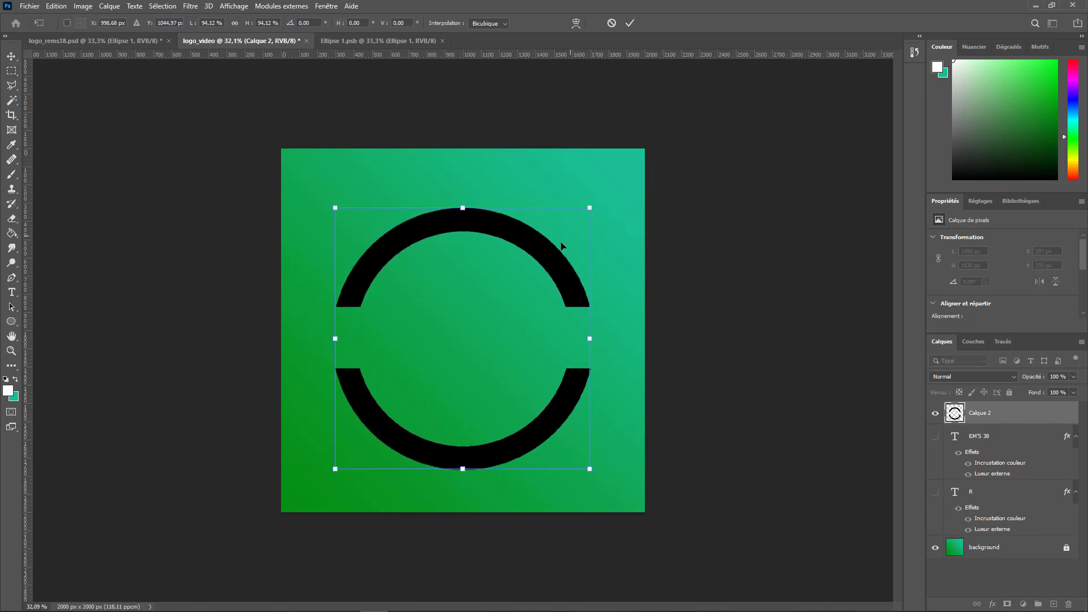
drag(553, 252, 554, 243)
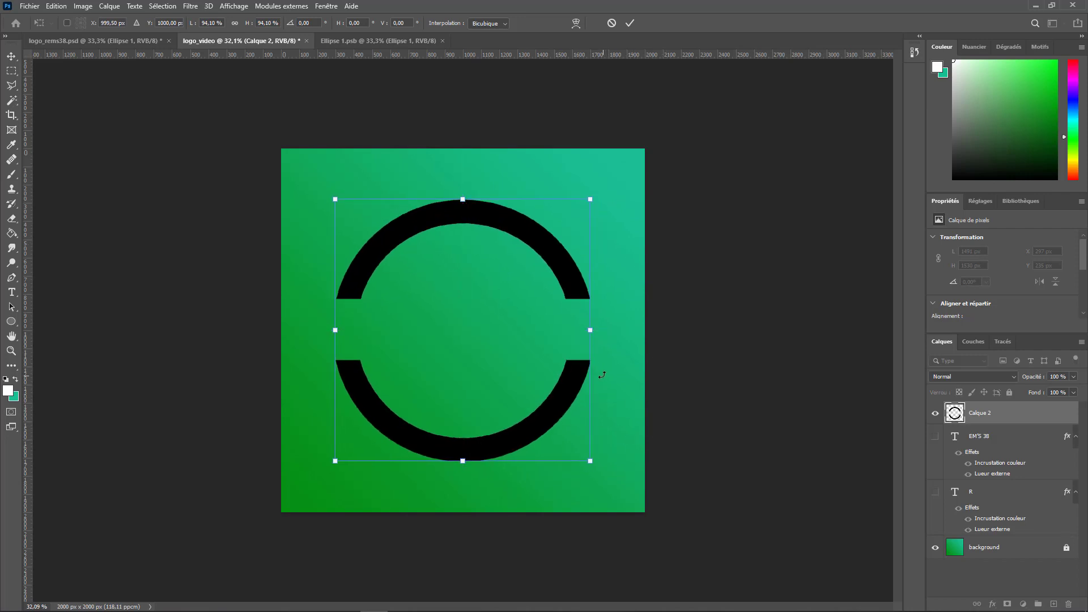
key(Return)
key(ctrl+t)
key(Return)
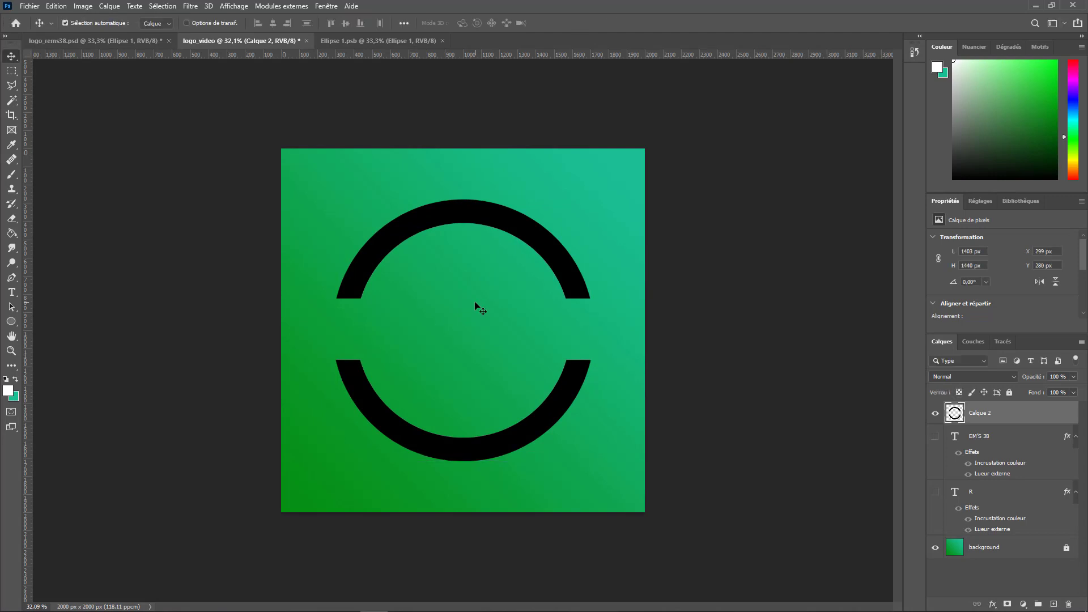
Show both text layers again, scale the R to about 75% and place its base on the left end of the ring's lower arc
click(935, 437)
click(935, 492)
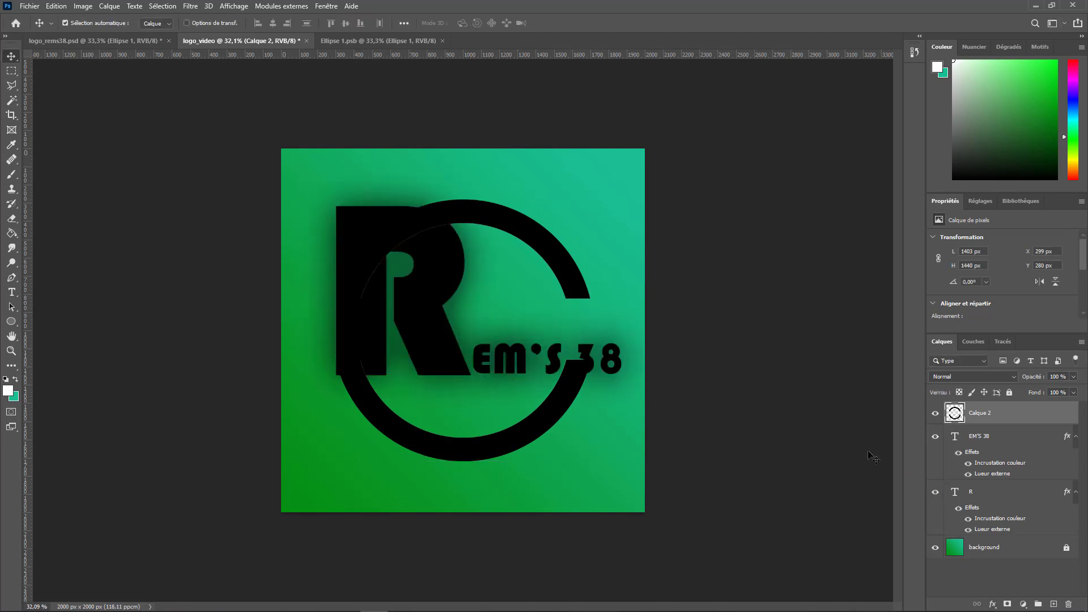
mouse_move(428, 299)
mouse_down()
mouse_move(435, 322)
mouse_move(440, 305)
mouse_up()
key(ctrl+t)
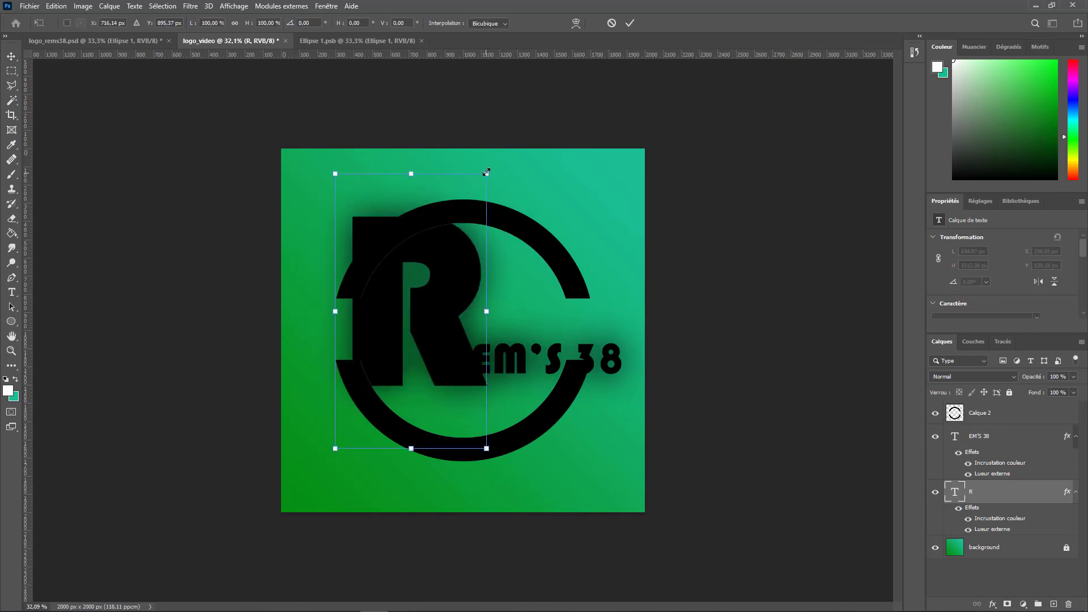
drag(486, 172, 448, 240)
drag(423, 342, 410, 300)
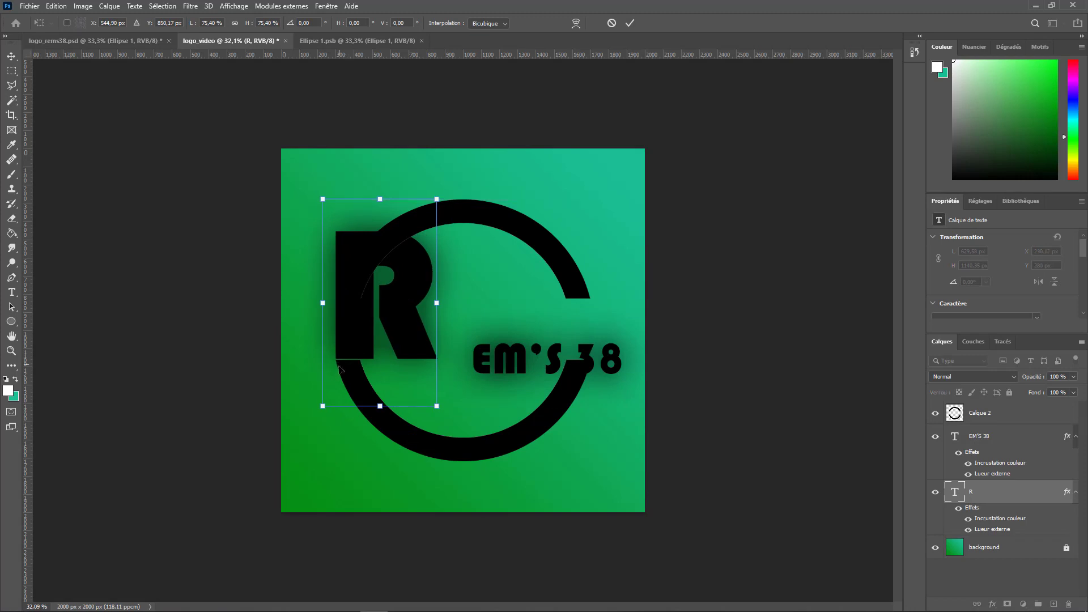
key(Return)
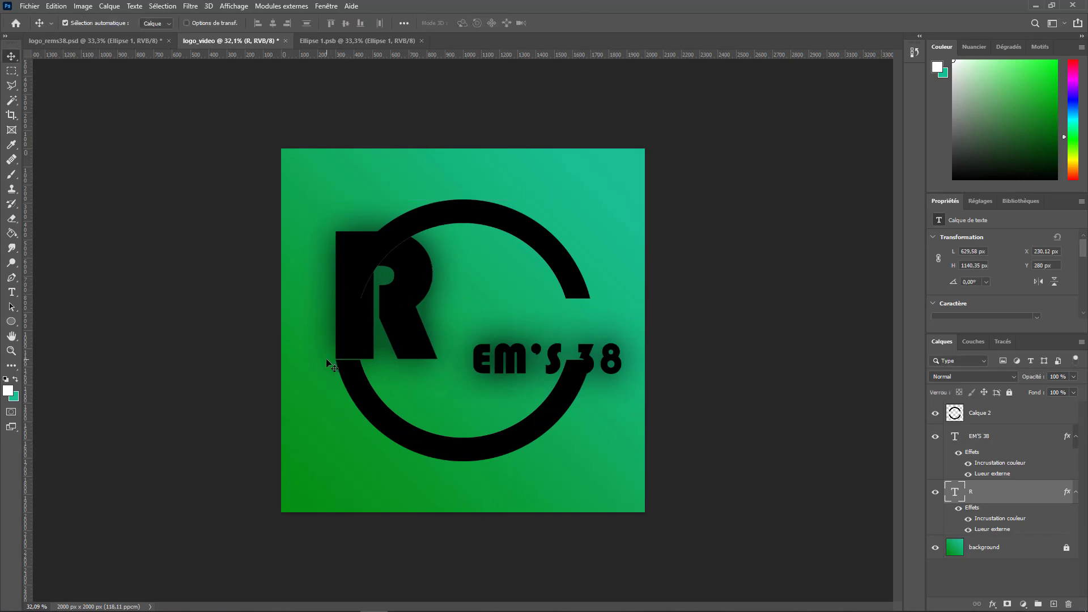
Move the EM'S 38 text beside the R's leg, aligning its baseline with the R's base
key(z)
drag(345, 372, 363, 372)
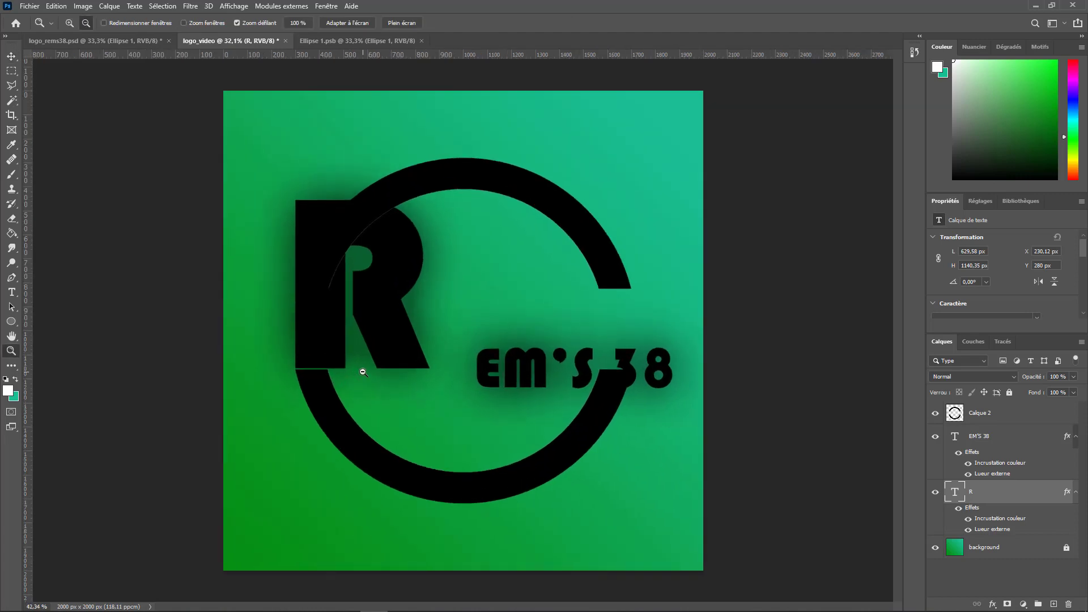
drag(292, 377, 292, 322)
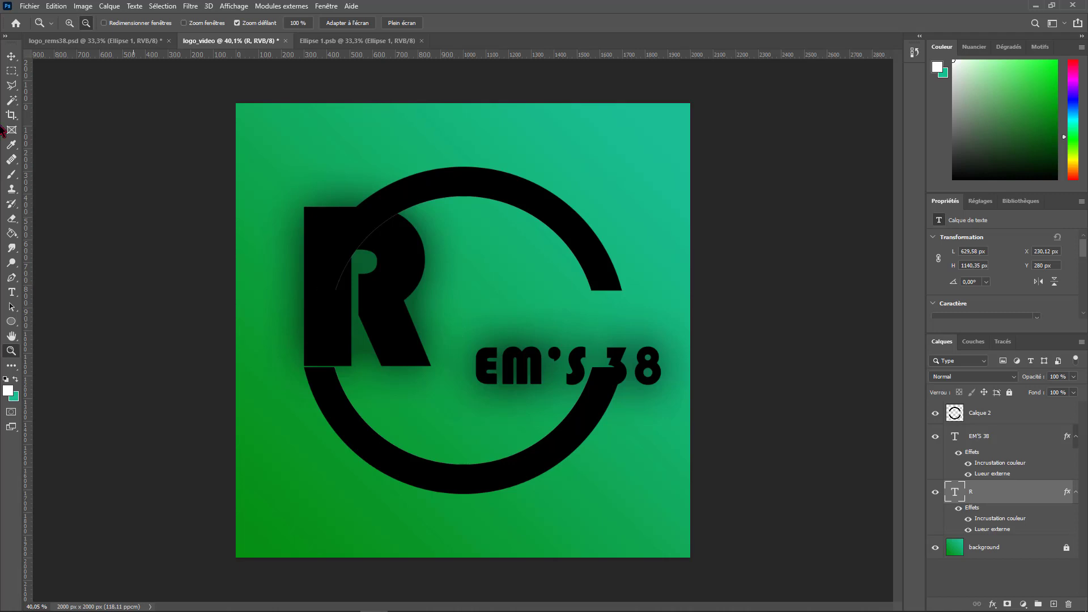
click(11, 56)
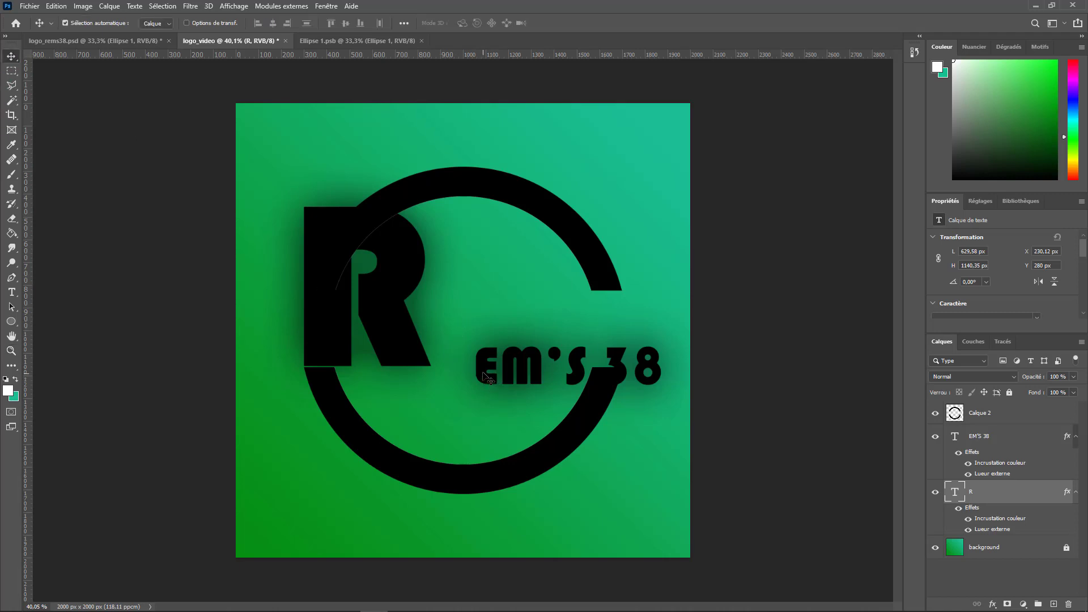
drag(494, 378, 440, 352)
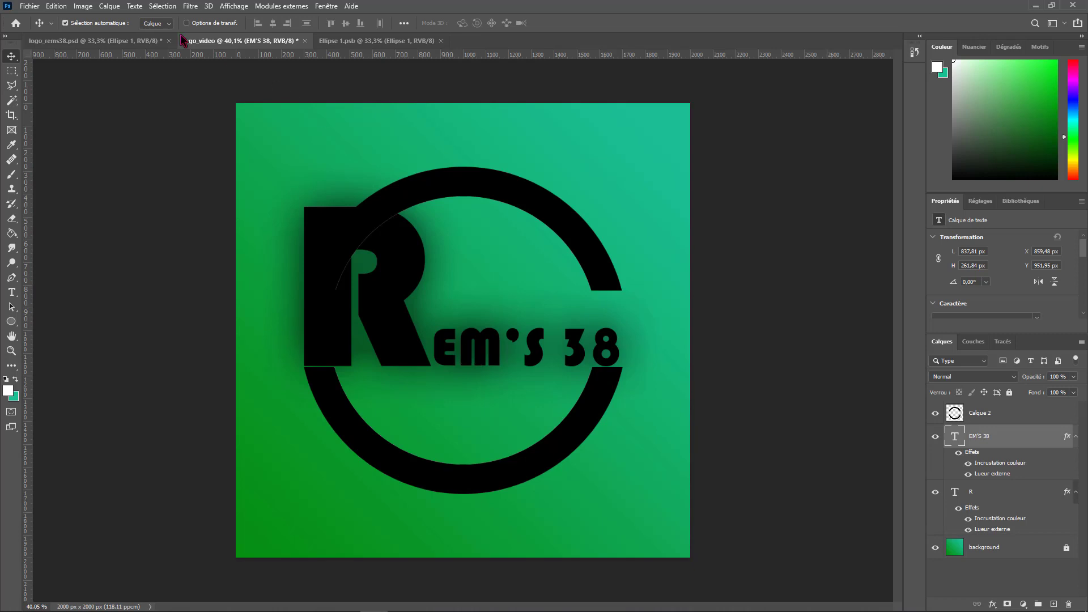
Make the EM's 38 and background layers visible in logo_rems38.psd as a reference, and return to logo_video
click(137, 40)
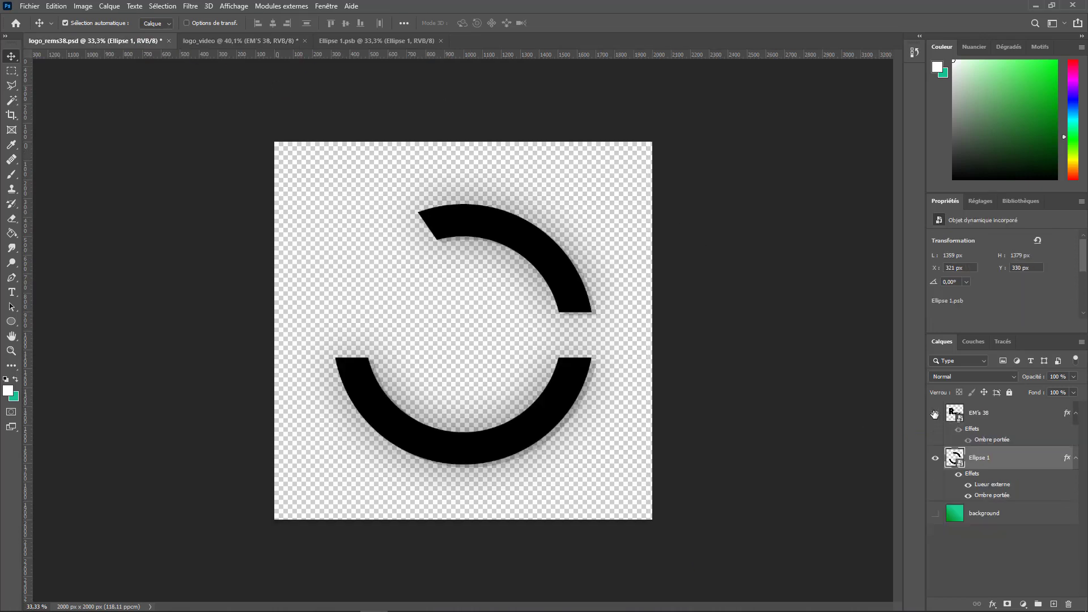
click(934, 413)
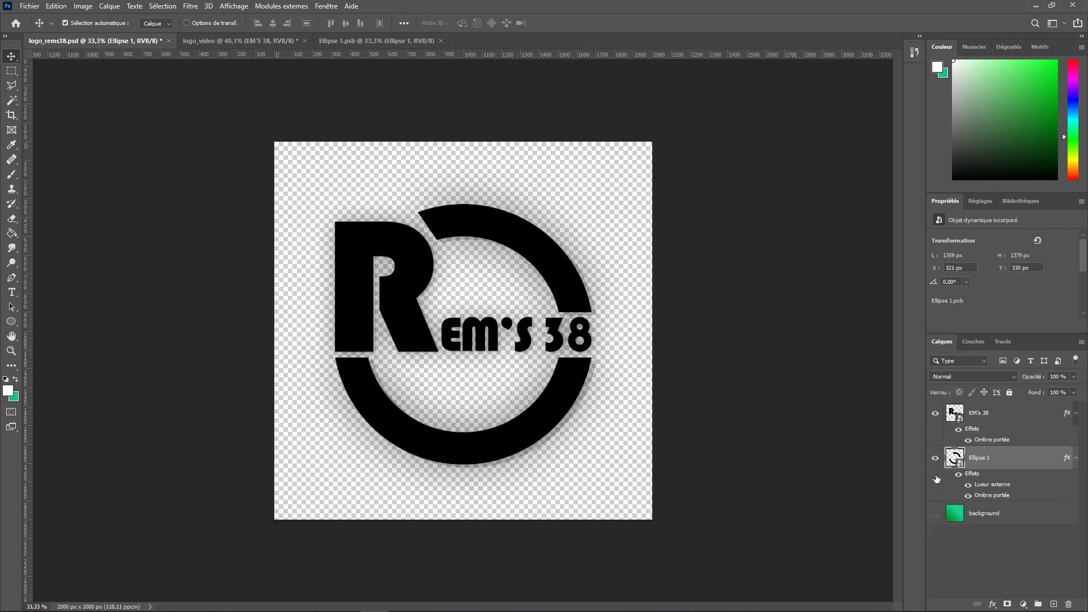
click(935, 514)
click(280, 40)
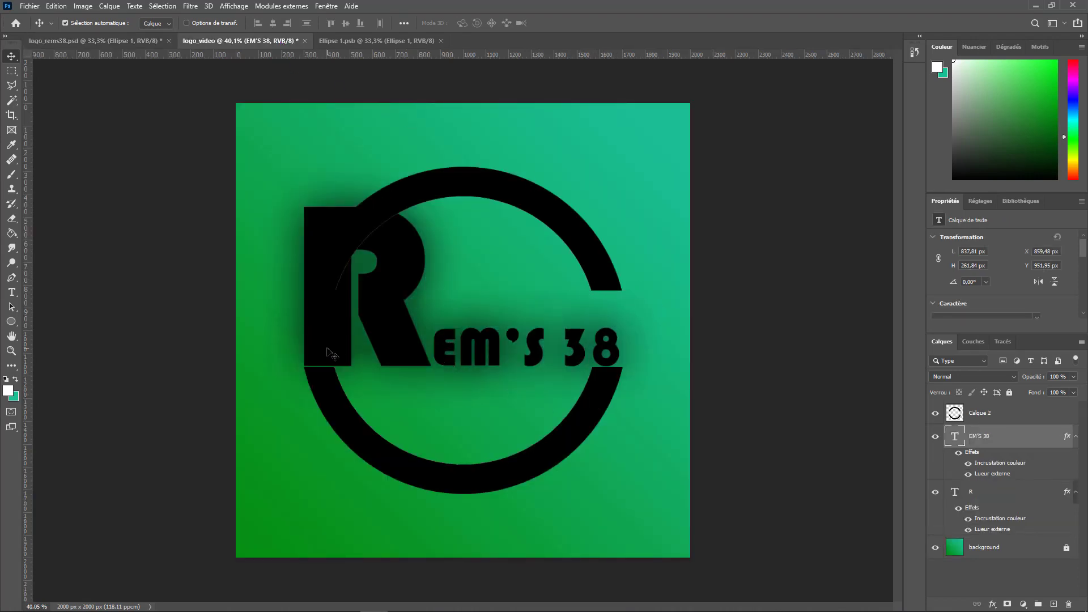
Raise the R and the EM'S 38 text about 8 px above the ends of the ring's lower arc
drag(328, 349, 329, 345)
click(445, 355)
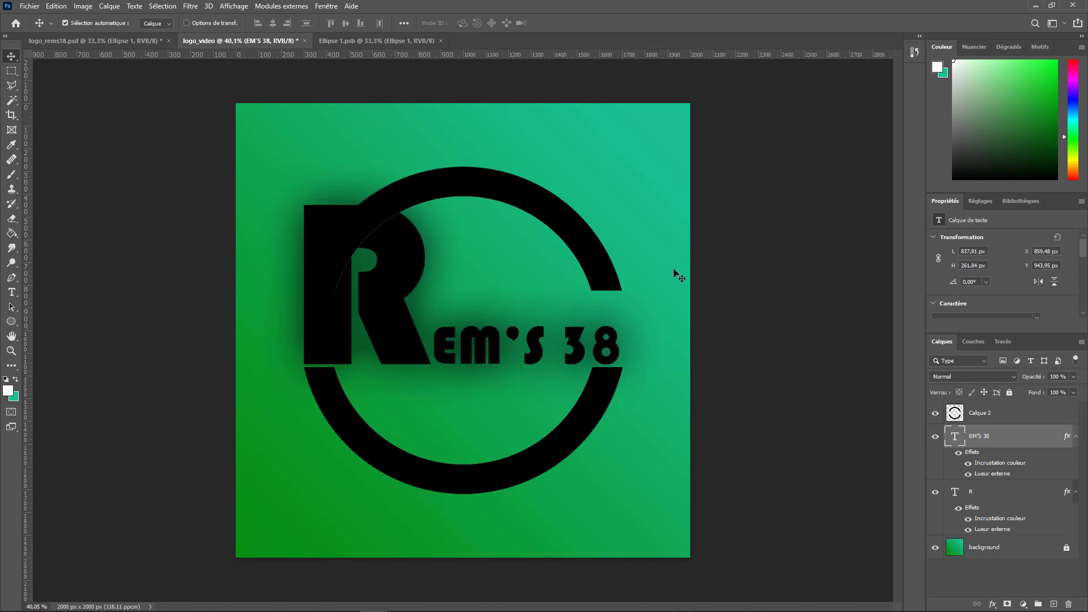
Try to cut away the upper arc over the R on Calque 2 with a Polygonal Lasso selection about 816 x 652 px
click(995, 415)
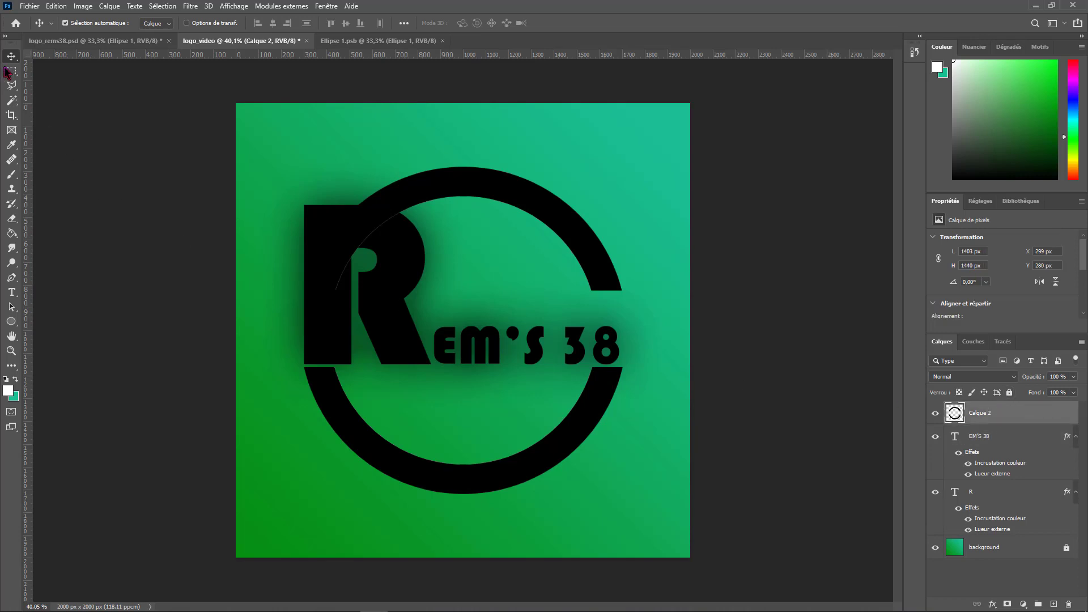
click(12, 85)
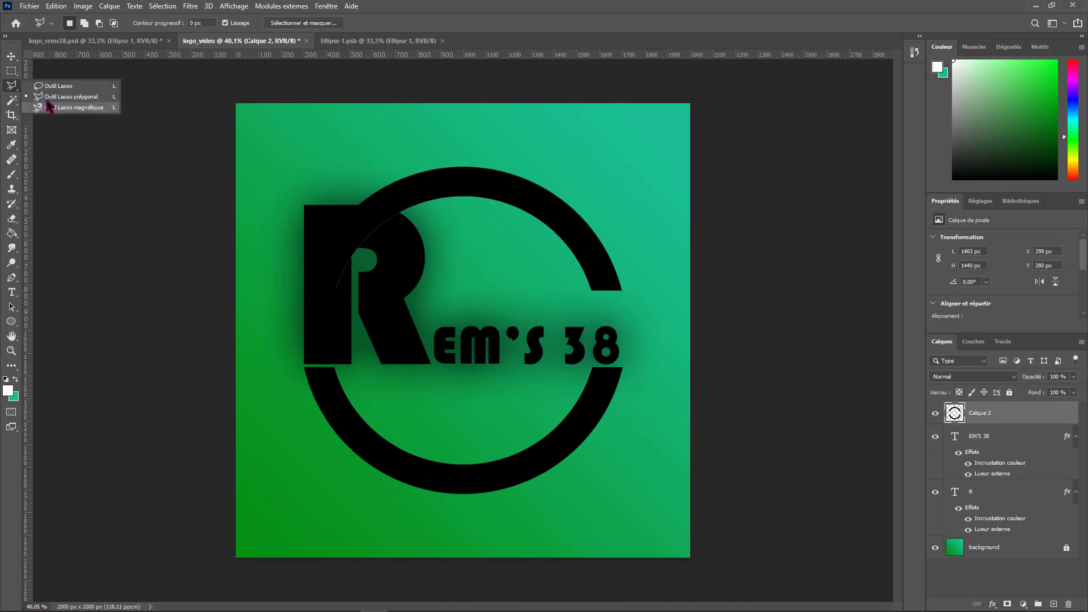
click(62, 97)
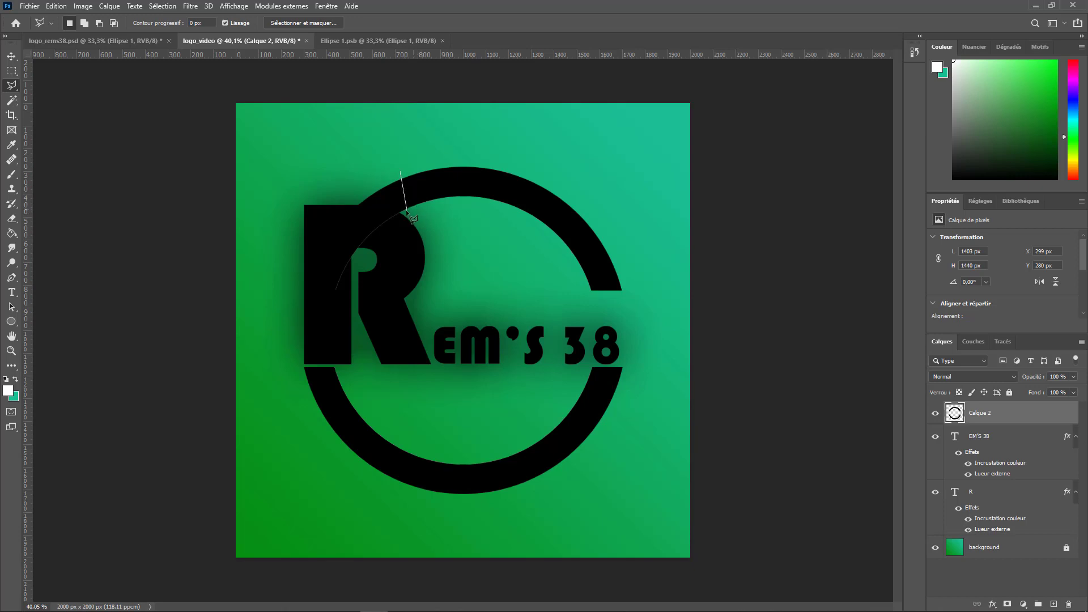
click(420, 206)
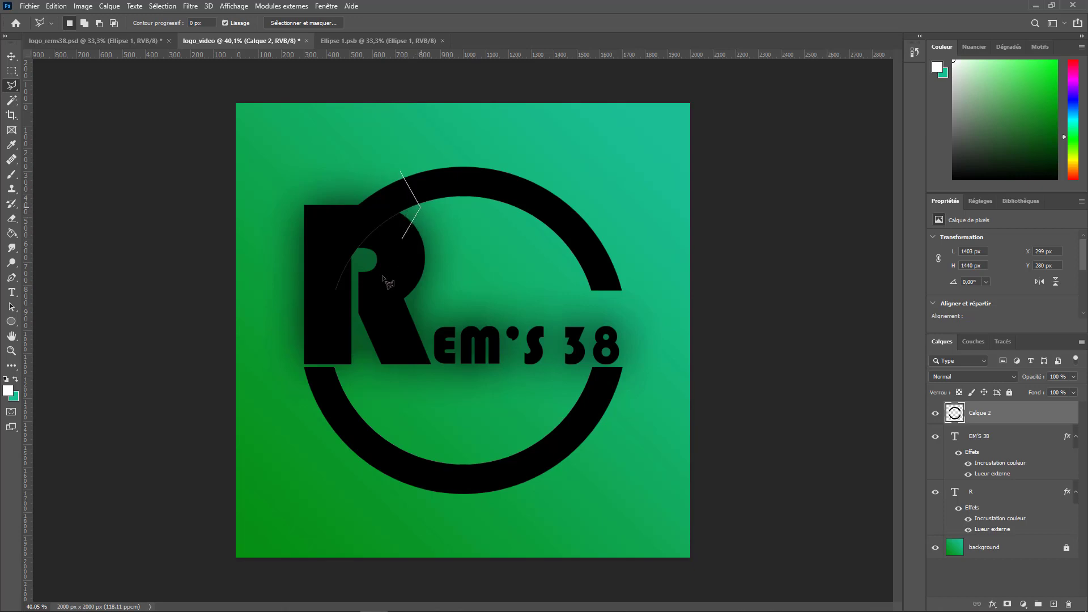
click(351, 318)
click(235, 308)
click(325, 174)
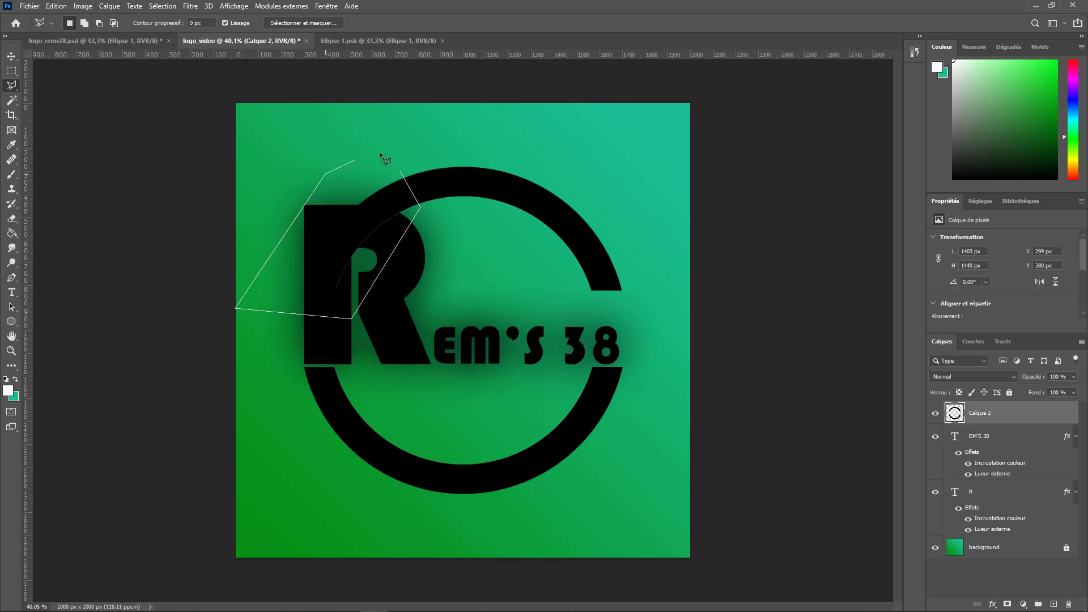
click(401, 172)
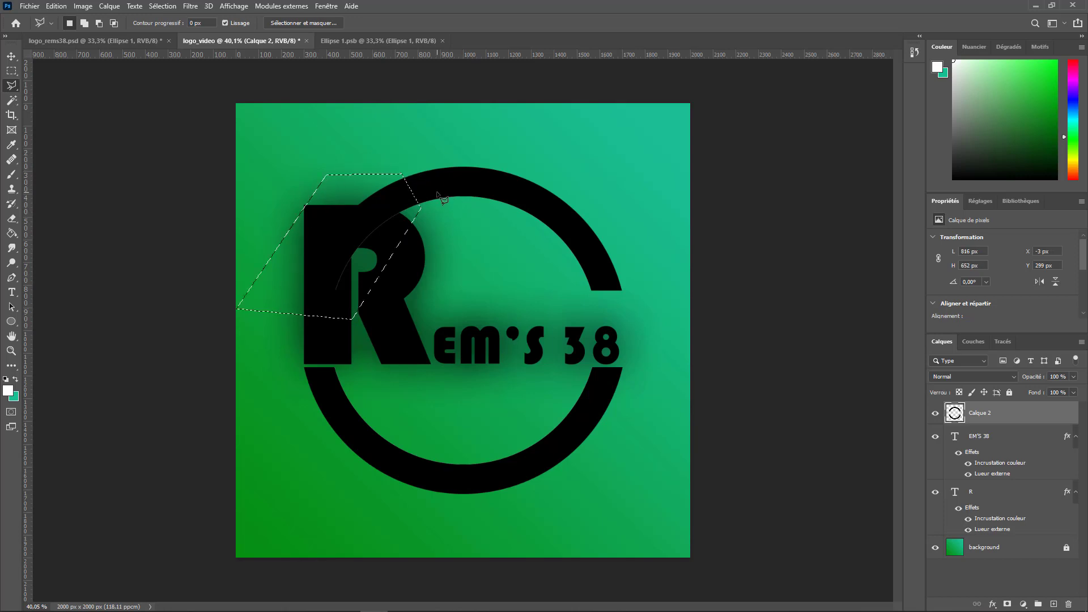
key(Delete)
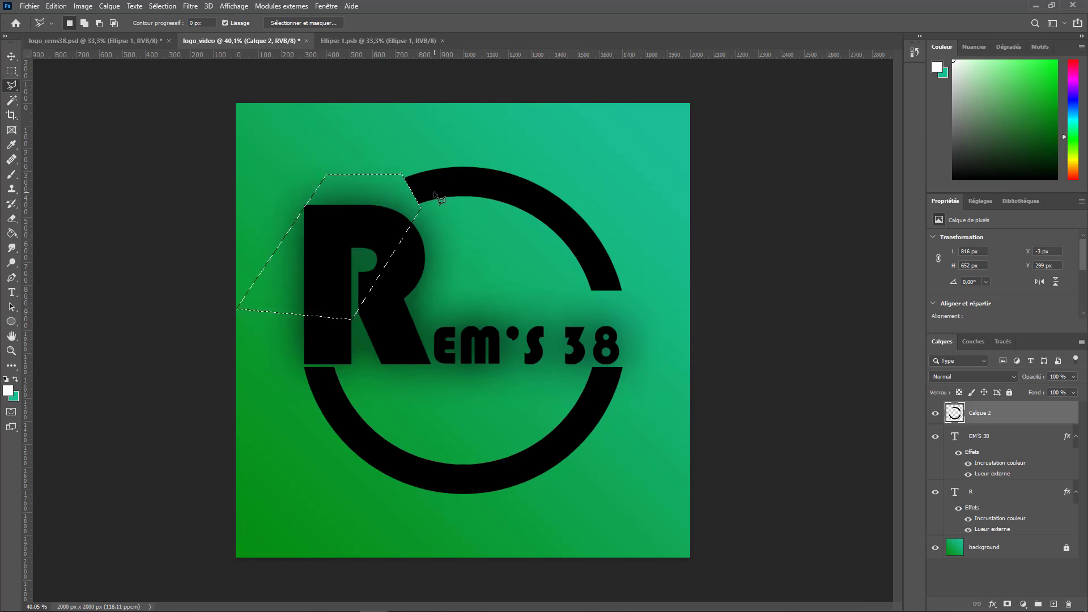
Undo the arc deletion and its lasso selection
key(ctrl+z)
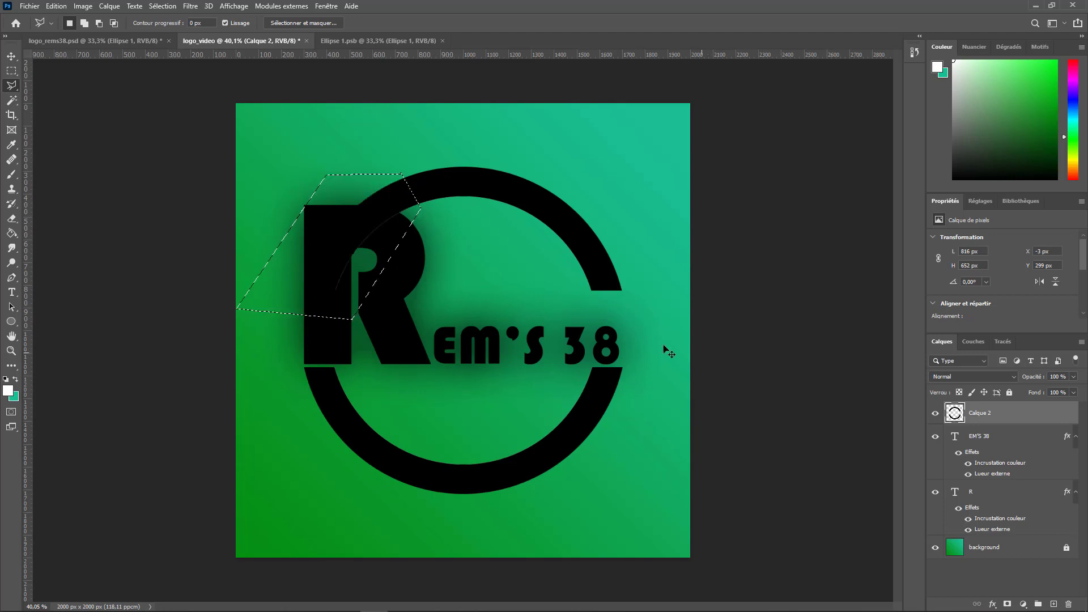
click(447, 216)
click(447, 235)
key(ctrl+z)
key(ctrl+z)
key(ctrl+z)
Outline the upper arc's part overlapping the R with a polygonal selection about 607 x 759 px and delete it from Calque 2
click(381, 183)
click(394, 181)
click(409, 210)
click(330, 352)
click(271, 295)
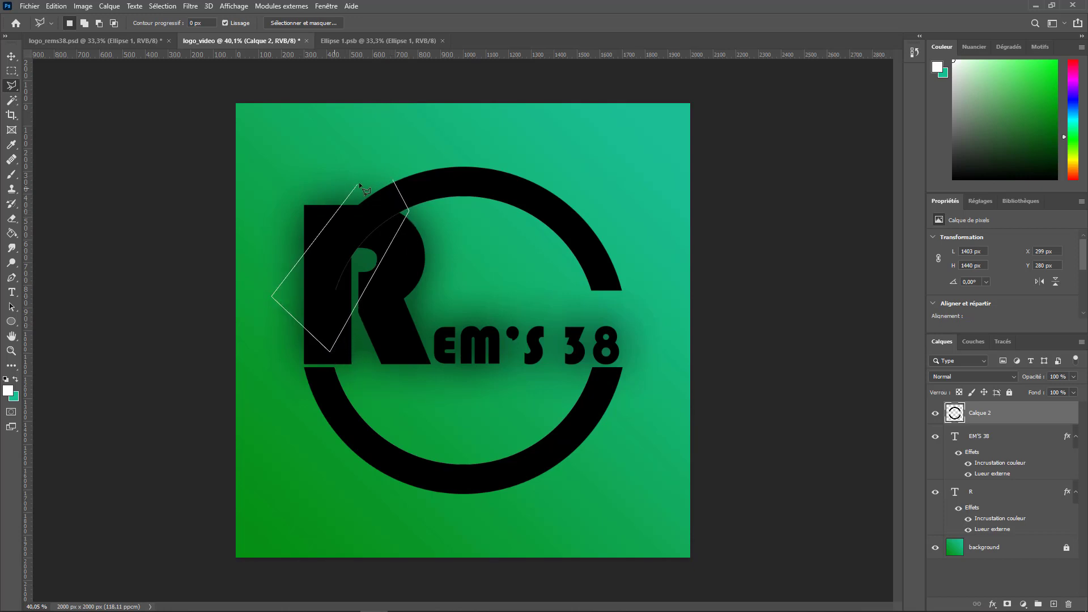
click(359, 183)
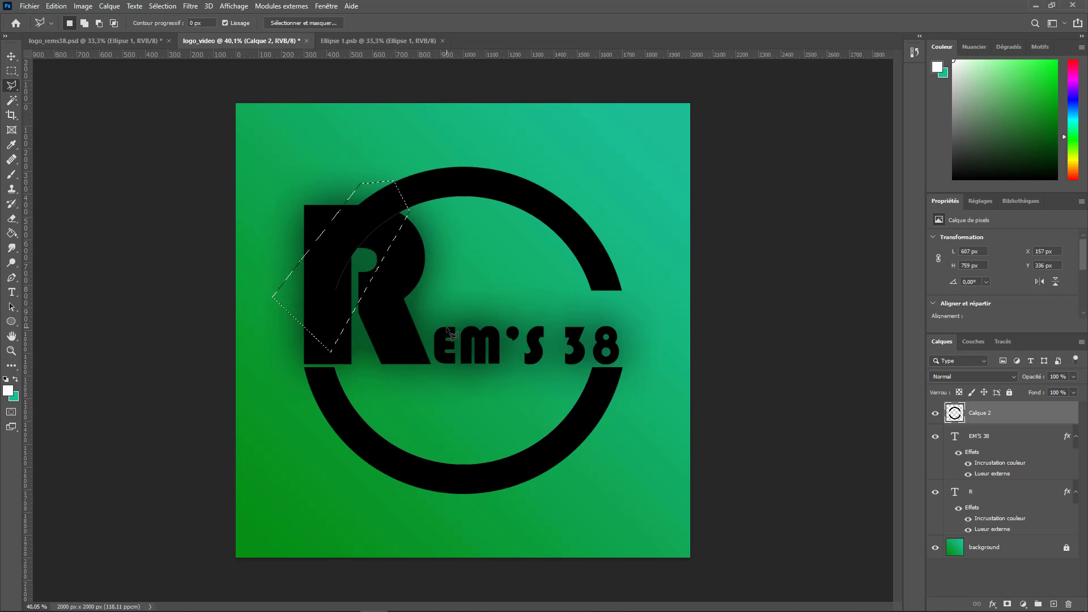
key(Delete)
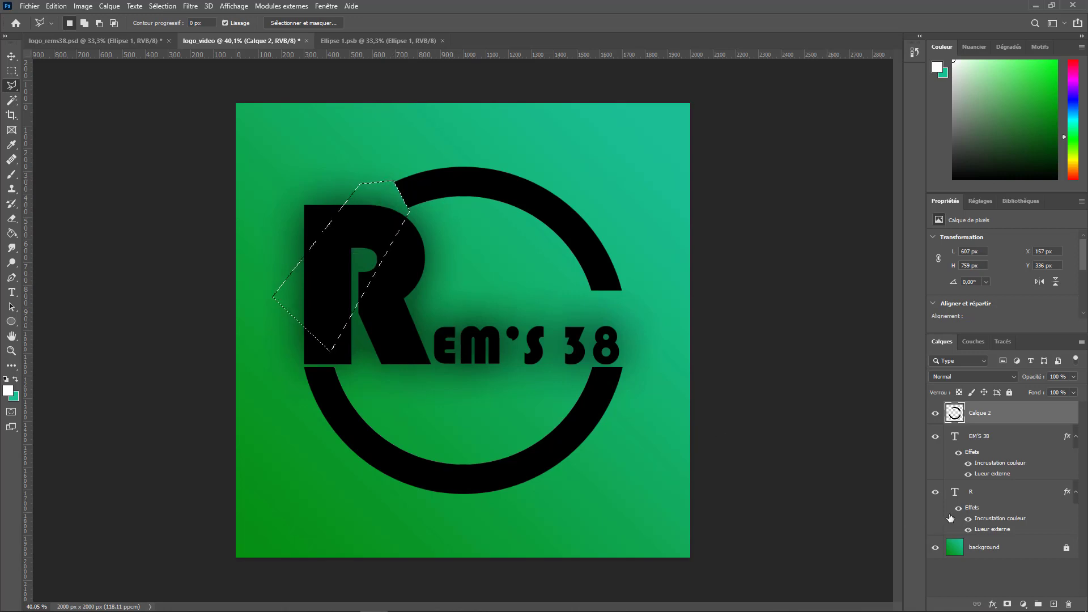
Clear the polygonal selection around the cut part of the arc
click(991, 548)
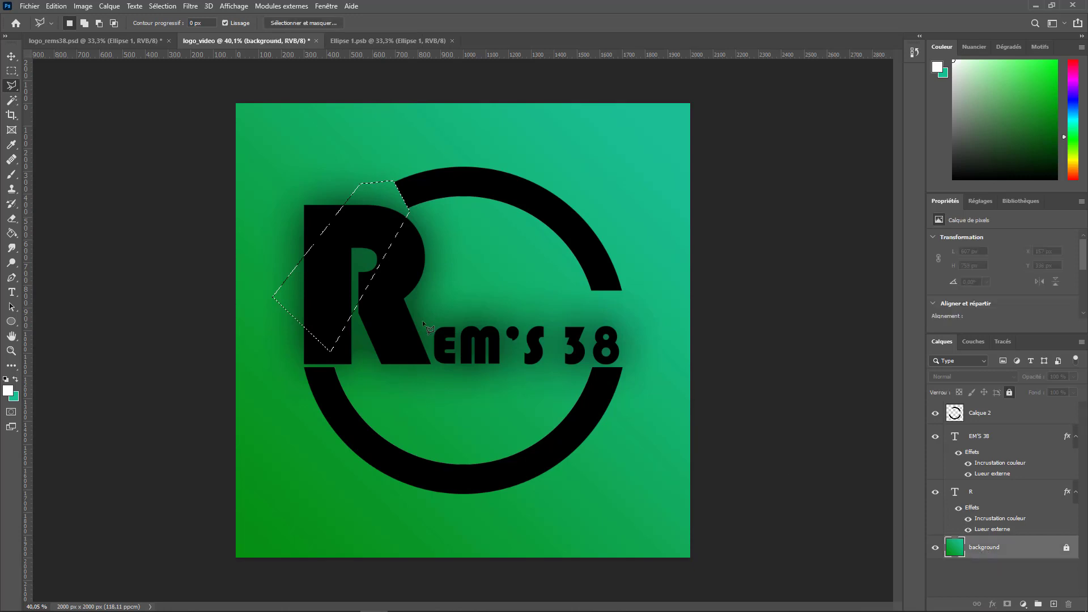
click(102, 132)
click(19, 74)
click(95, 131)
click(117, 170)
key(Escape)
key(m)
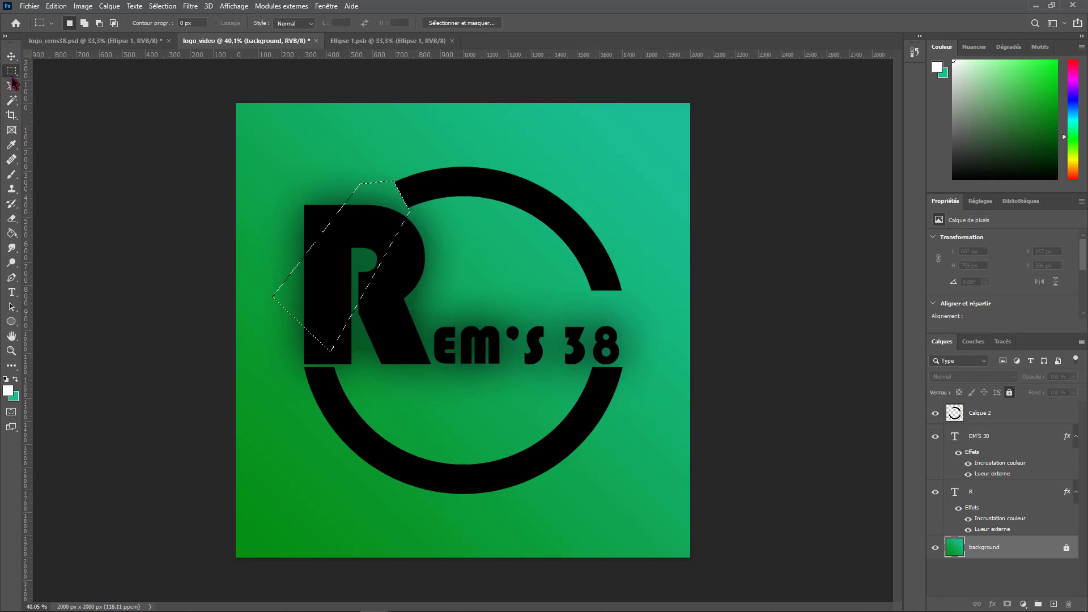
click(167, 138)
Raise the R and the EM'S 38 text together about 15 px to widen the gap above the lower arc
click(151, 43)
click(227, 42)
click(986, 442)
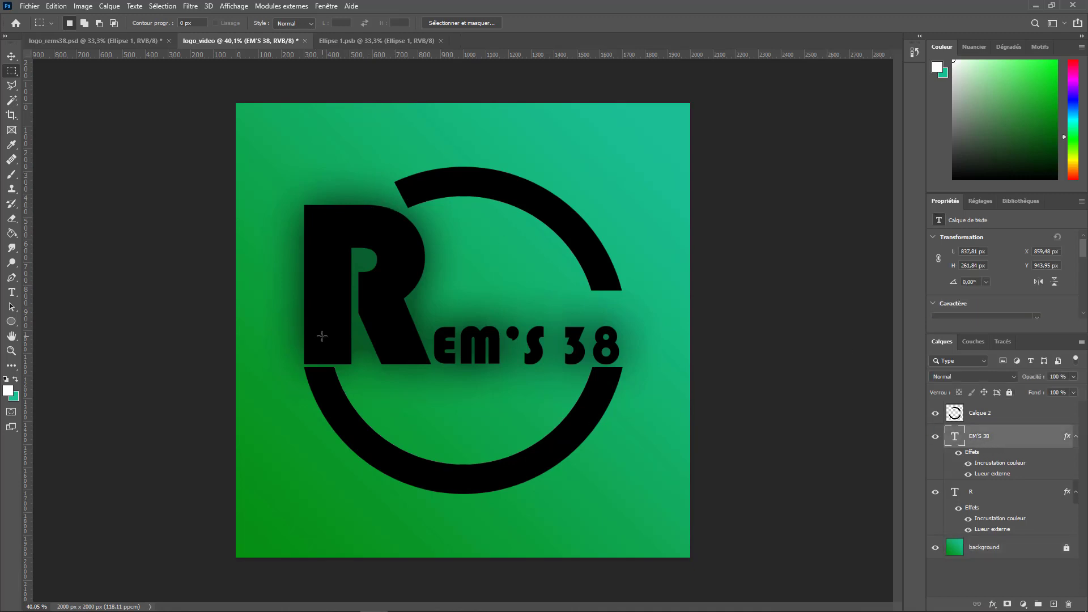
key(v)
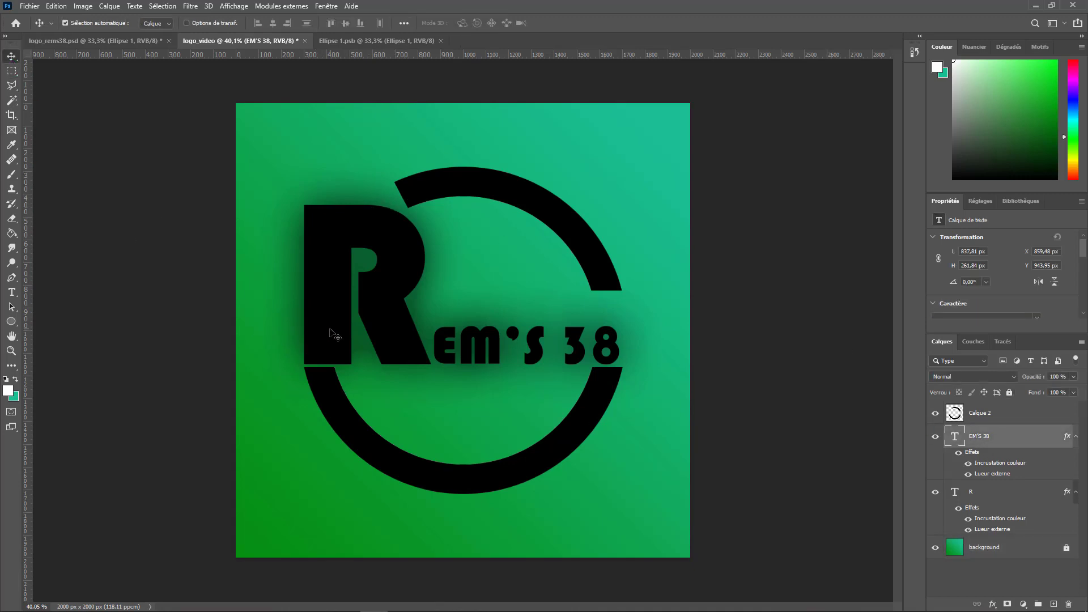
drag(317, 328, 330, 325)
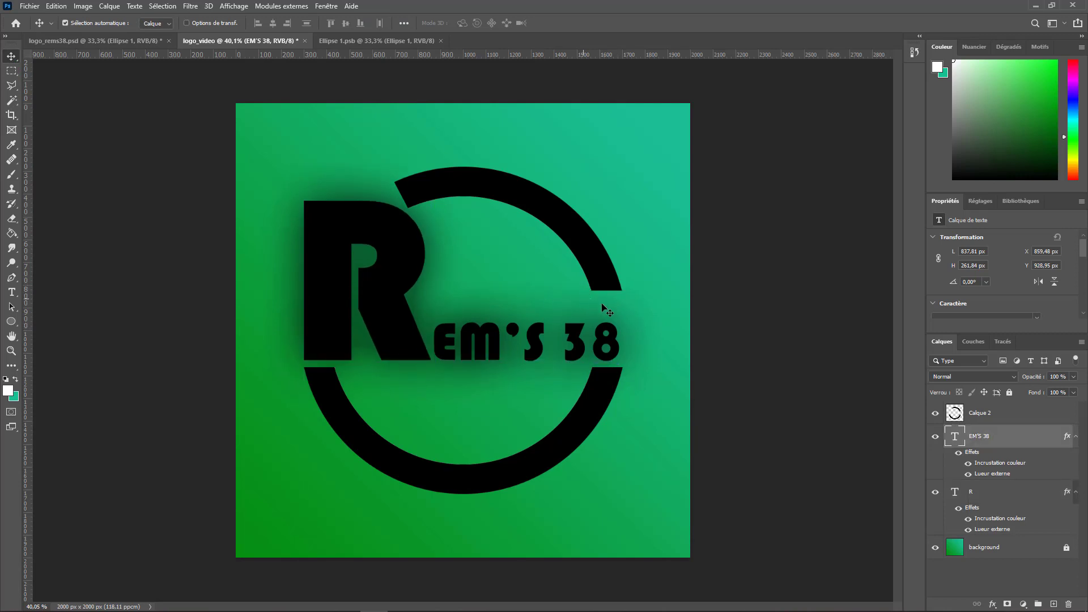
Add a black outer glow to the ring layer Calque 2, slightly lowering the layer's opacity and slightly raising the glow's opacity
click(1010, 417)
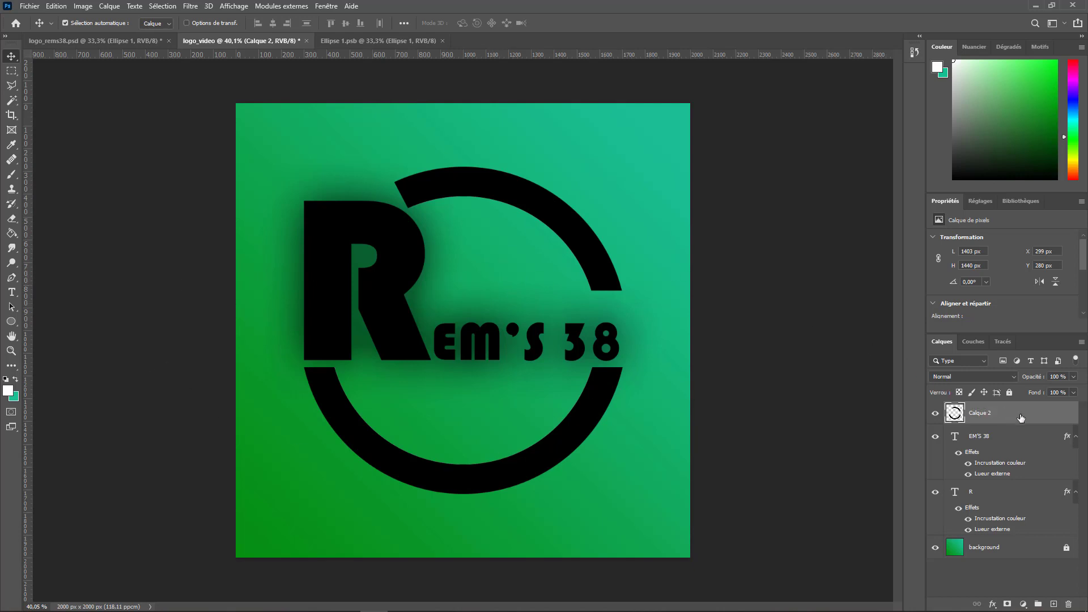
double_click(1054, 413)
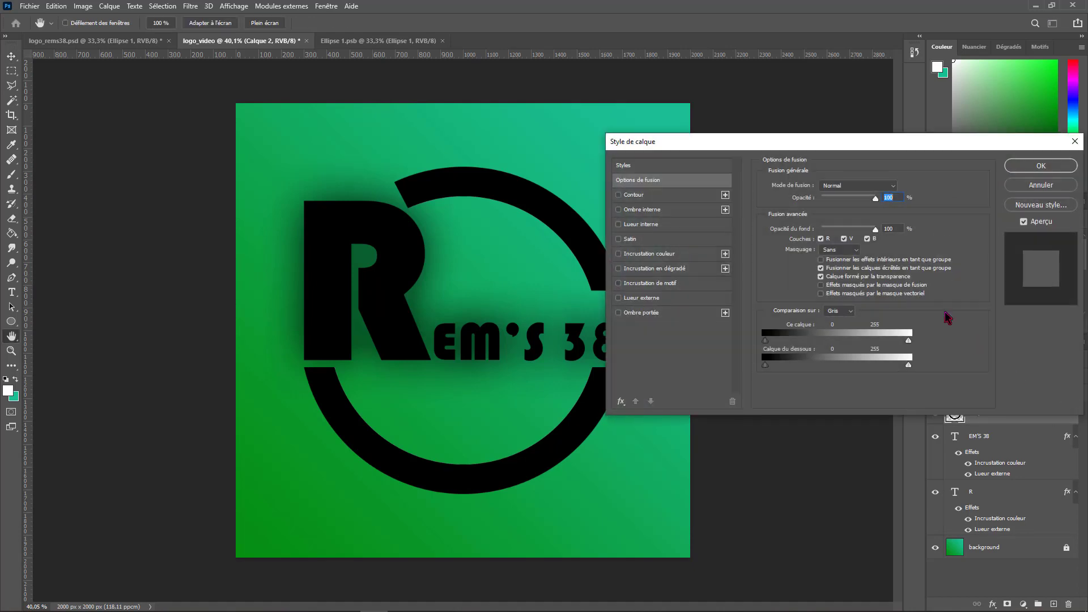
drag(809, 150, 910, 163)
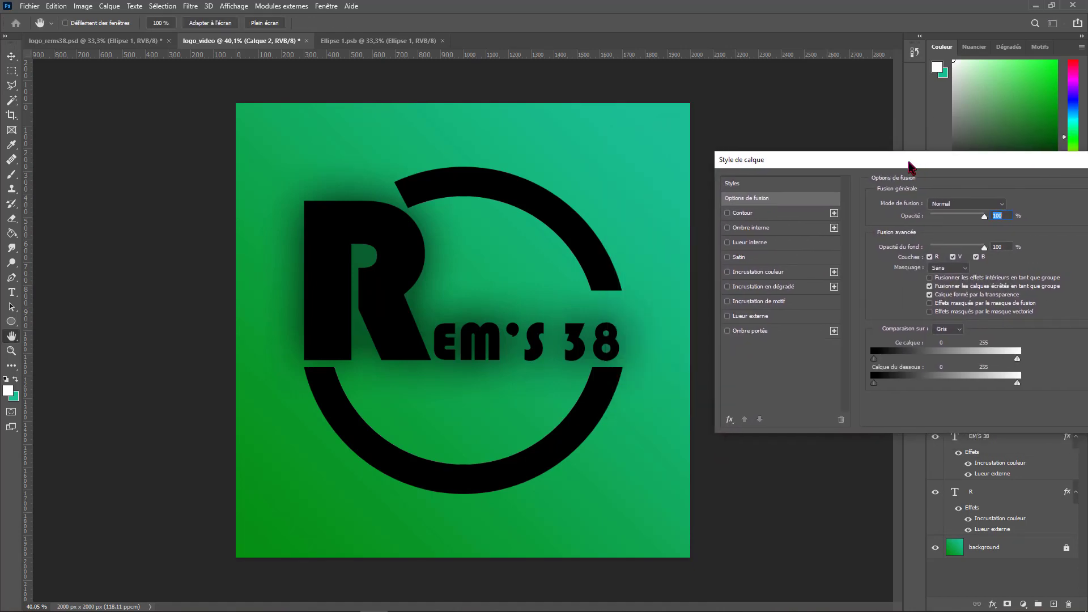
click(727, 316)
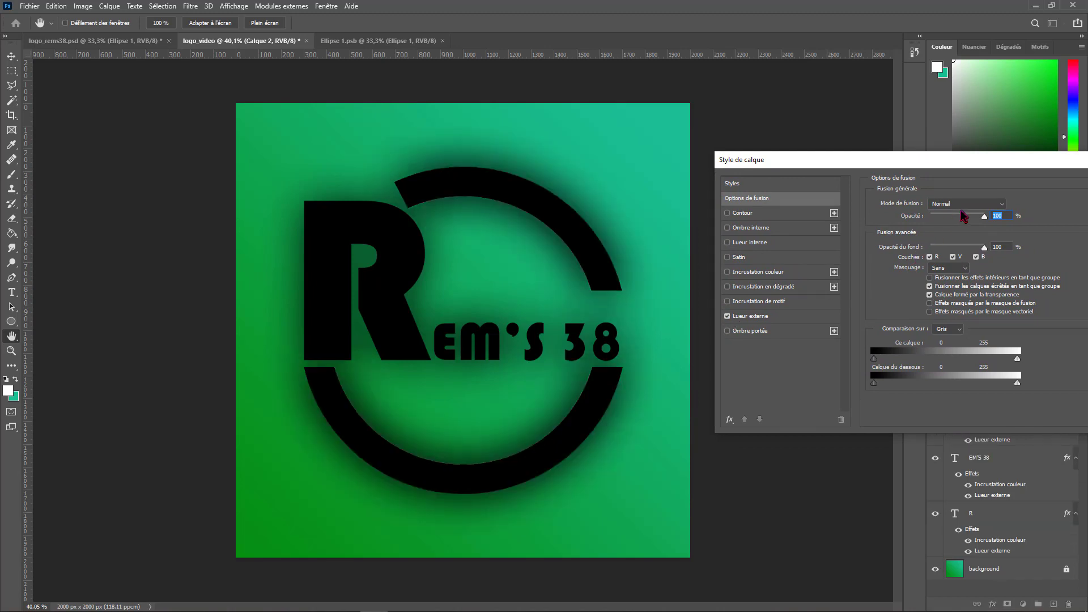
drag(983, 218, 980, 217)
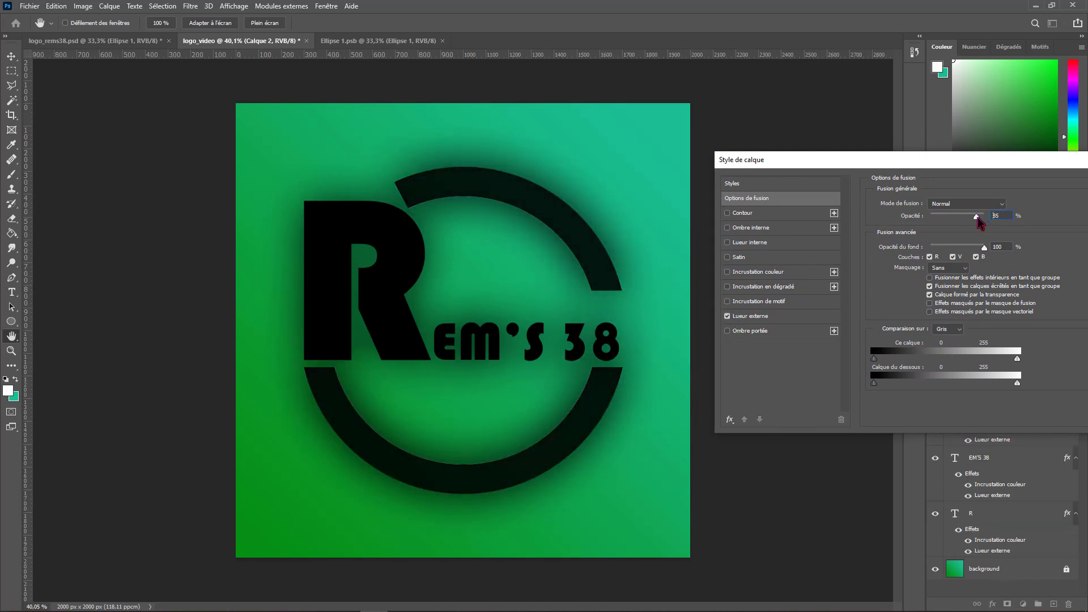
click(809, 316)
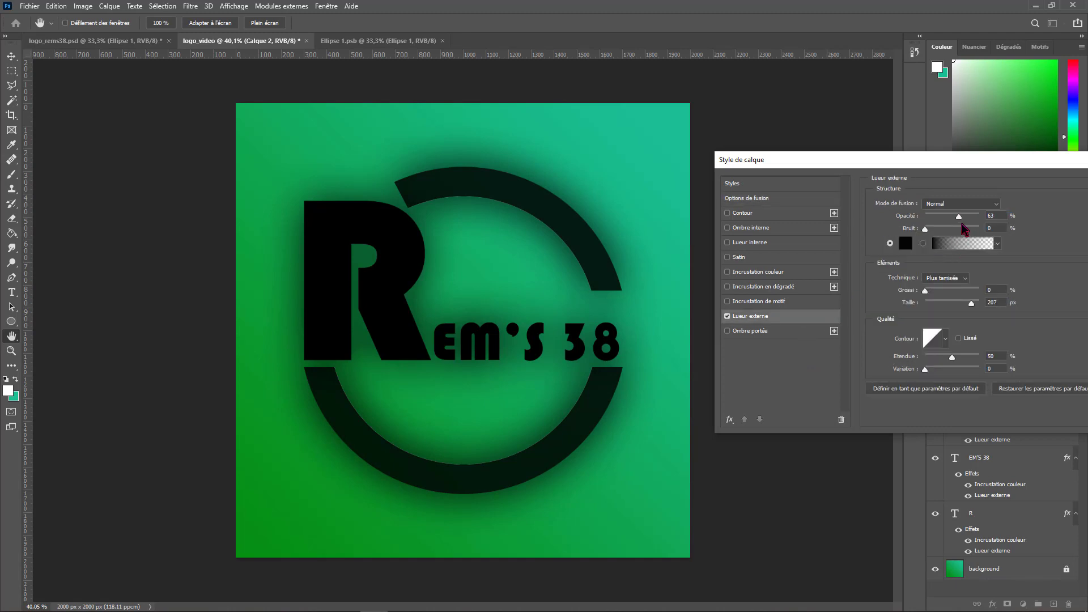
drag(959, 217, 964, 218)
Try the colour overlay and stroke effects on the ring layer
click(790, 274)
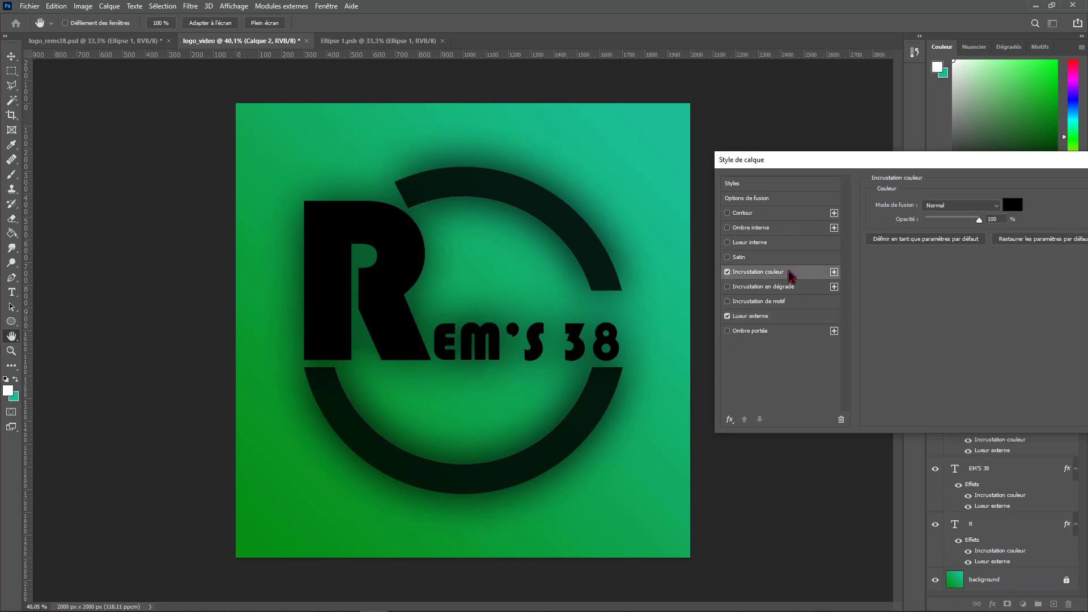
click(727, 272)
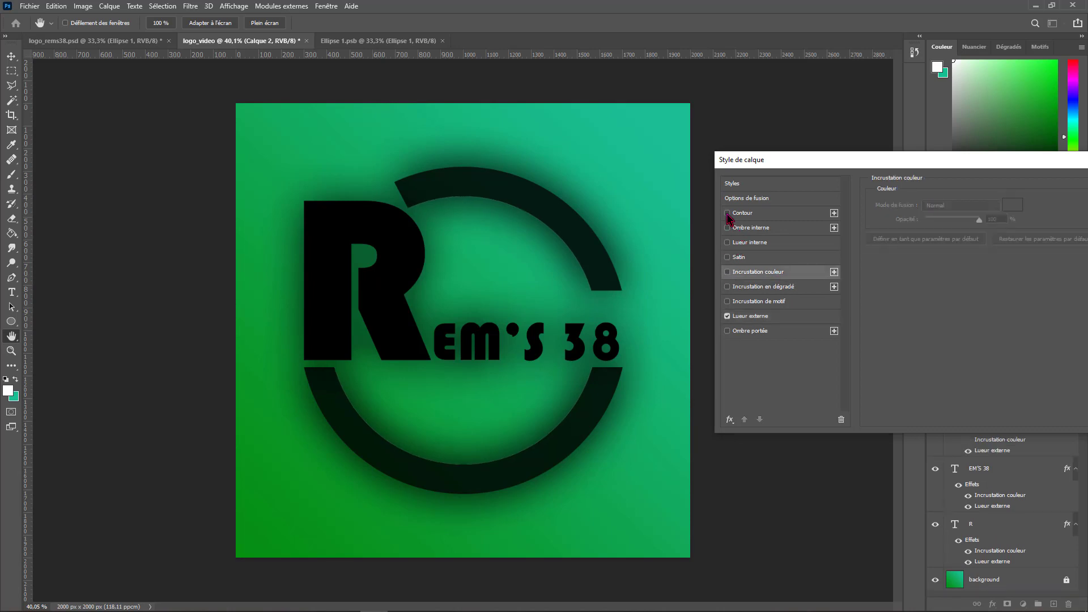
click(728, 213)
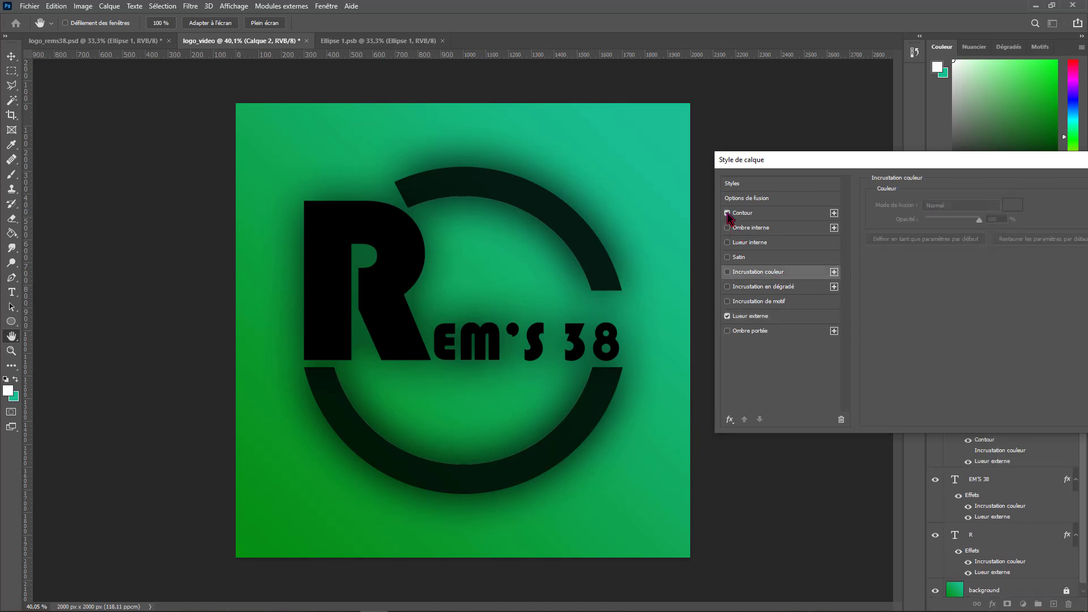
Add a drop shadow to the ring layer Calque 2 and set the shadow colour to black (000000)
click(728, 331)
click(791, 334)
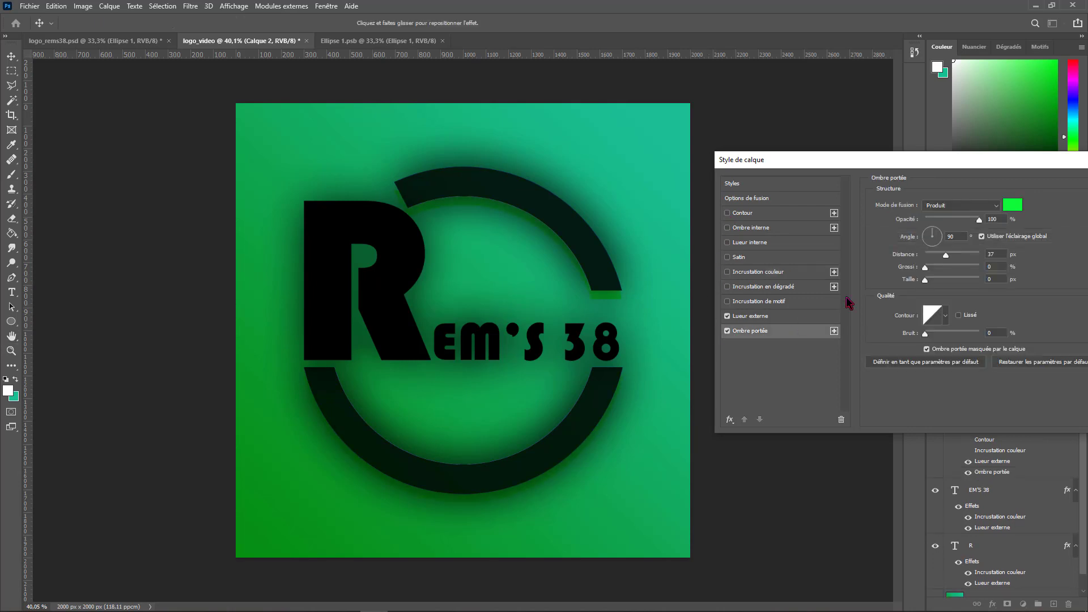
click(1012, 205)
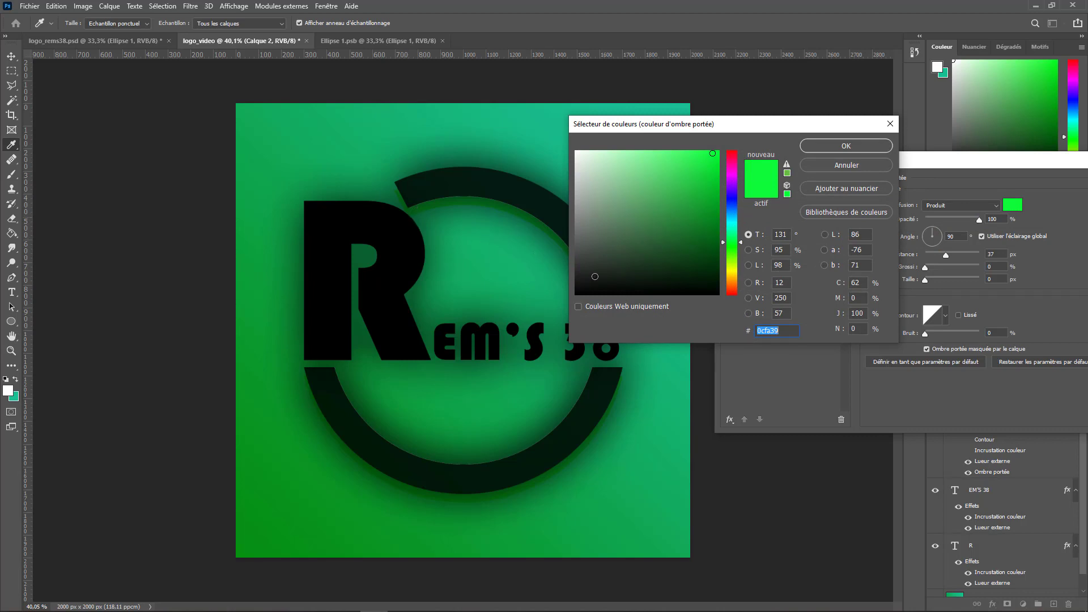
click(459, 326)
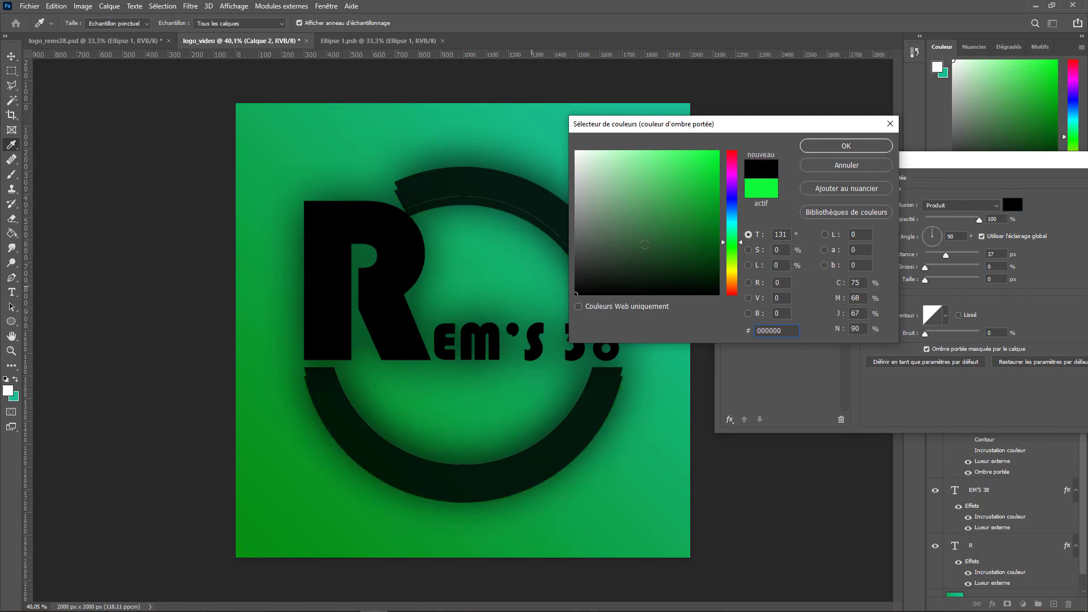
click(846, 145)
Set the ring shadow's angle to 130°, opacity to about 50% and distance to 27 px, and compare the result with logo_rems38.psd
drag(929, 241, 901, 220)
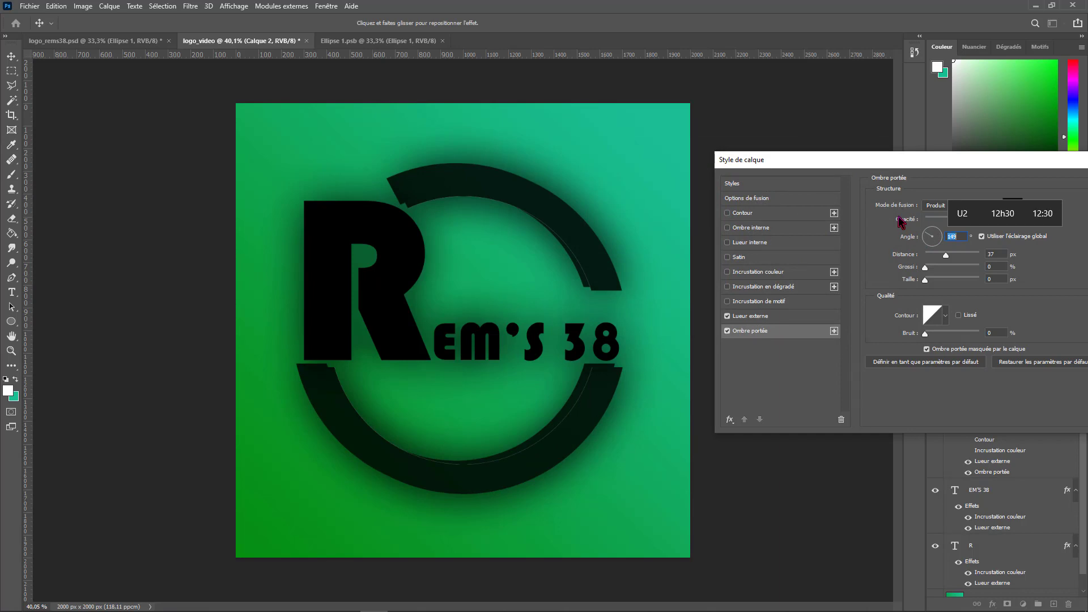
text(130)
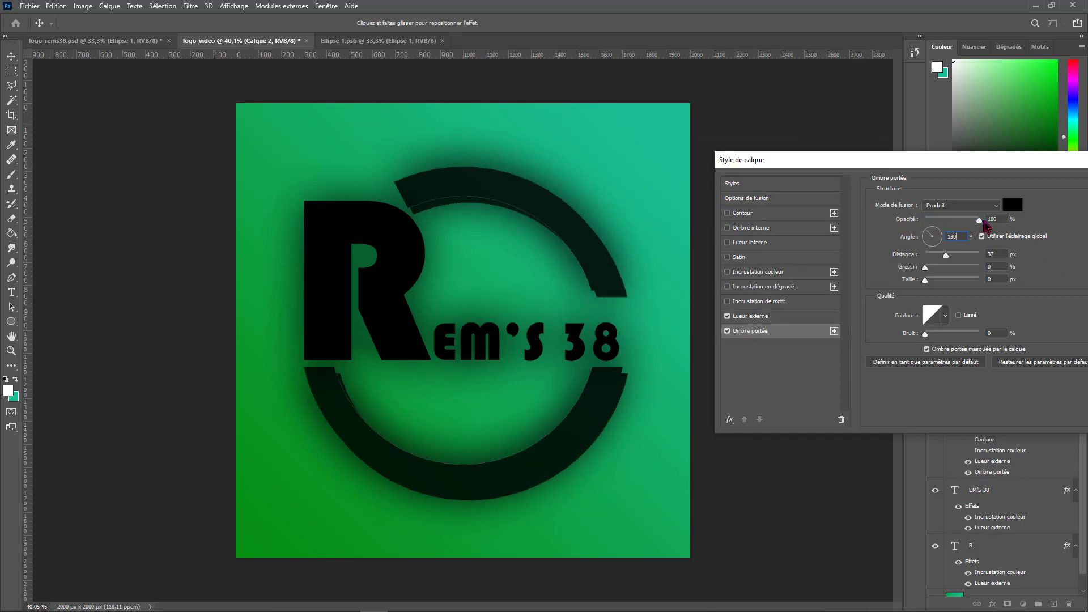
drag(983, 222, 856, 284)
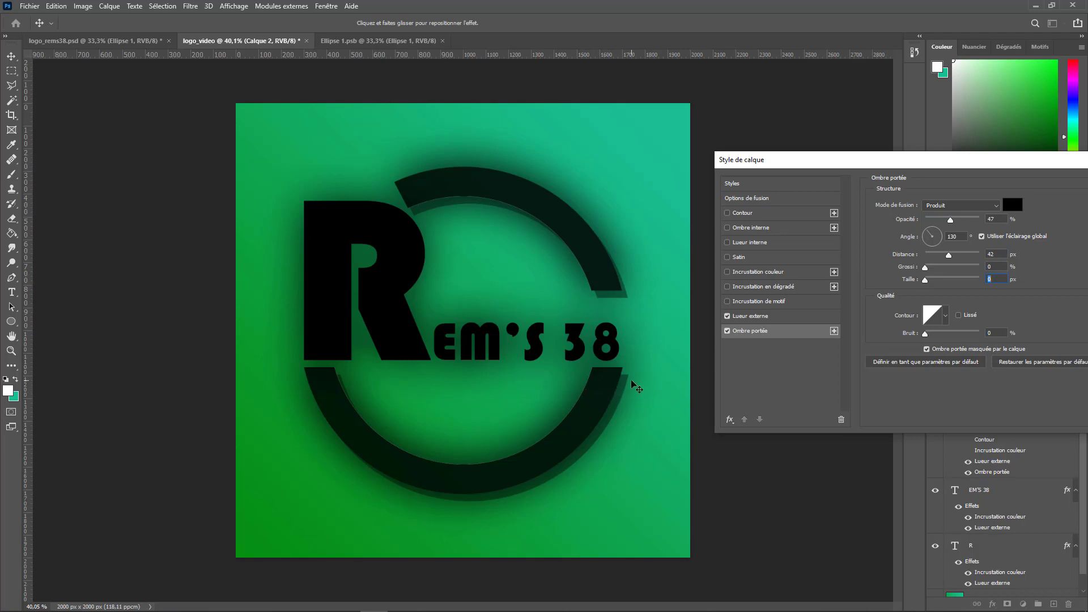
drag(950, 255, 954, 222)
drag(928, 160, 844, 144)
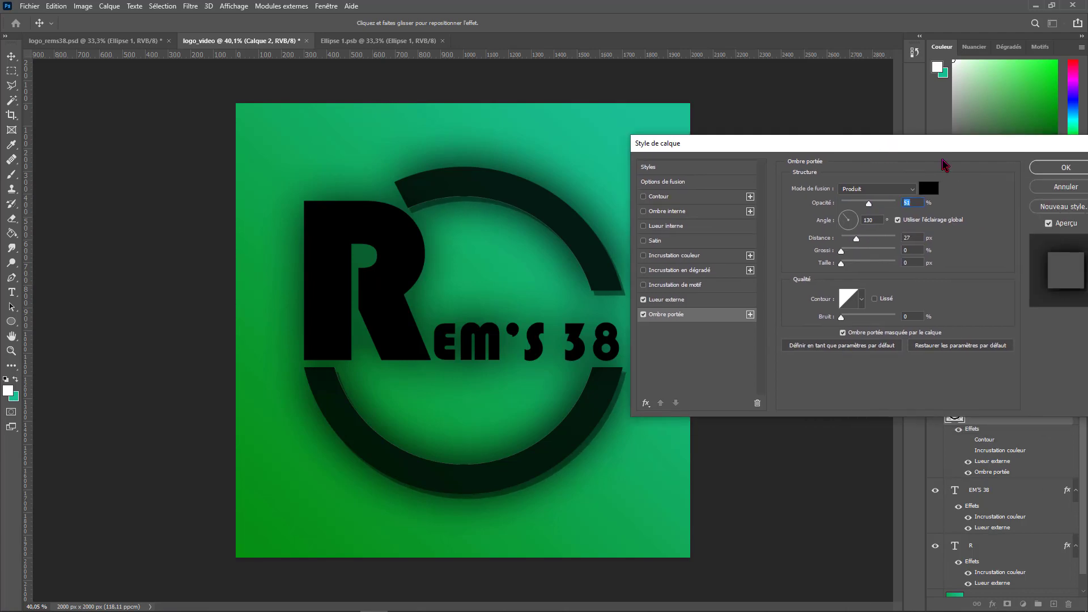
click(1057, 170)
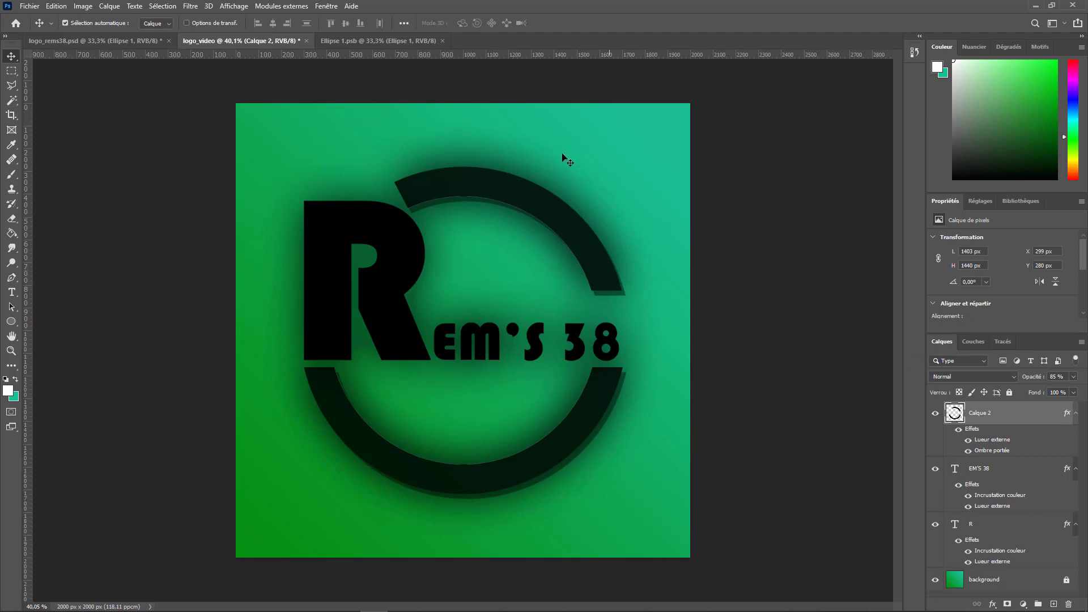
click(131, 42)
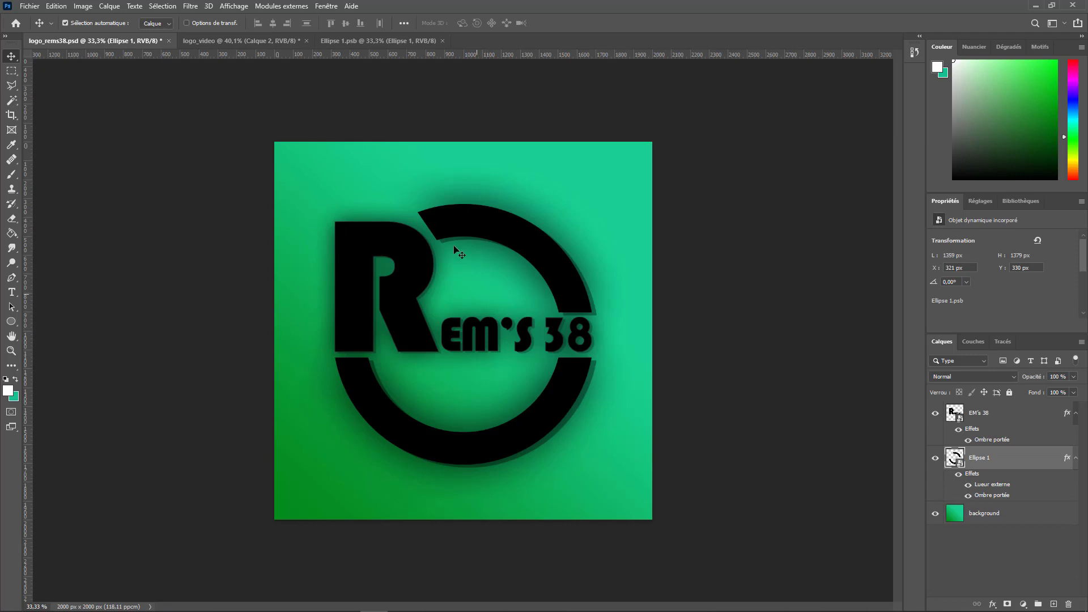
click(263, 42)
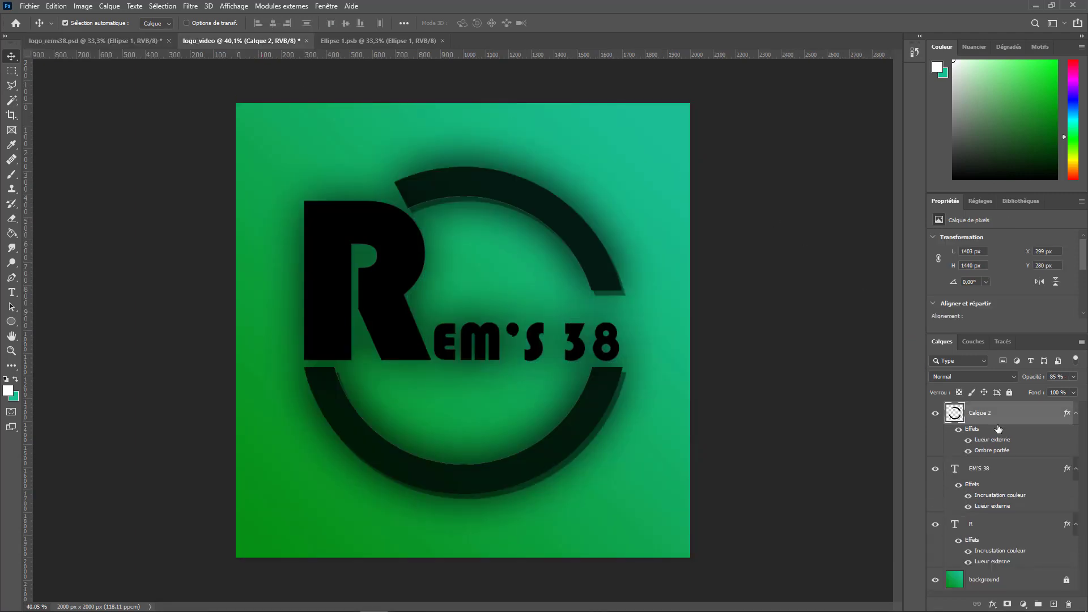
Add a black (000000) drop shadow with 43% opacity and 16 px distance to the EM'S 38 text layer
double_click(1046, 470)
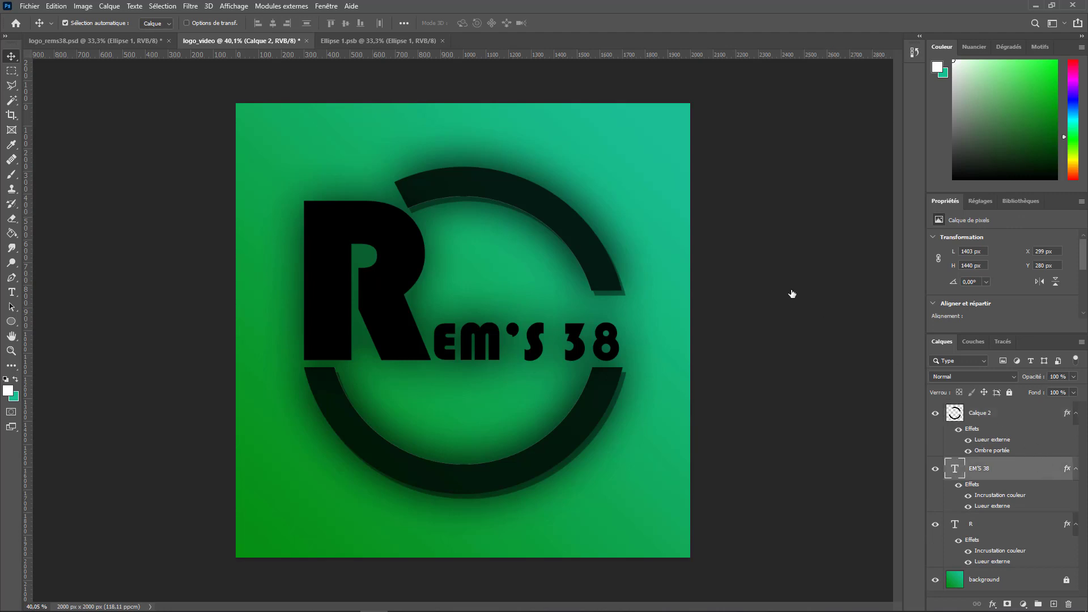
click(658, 315)
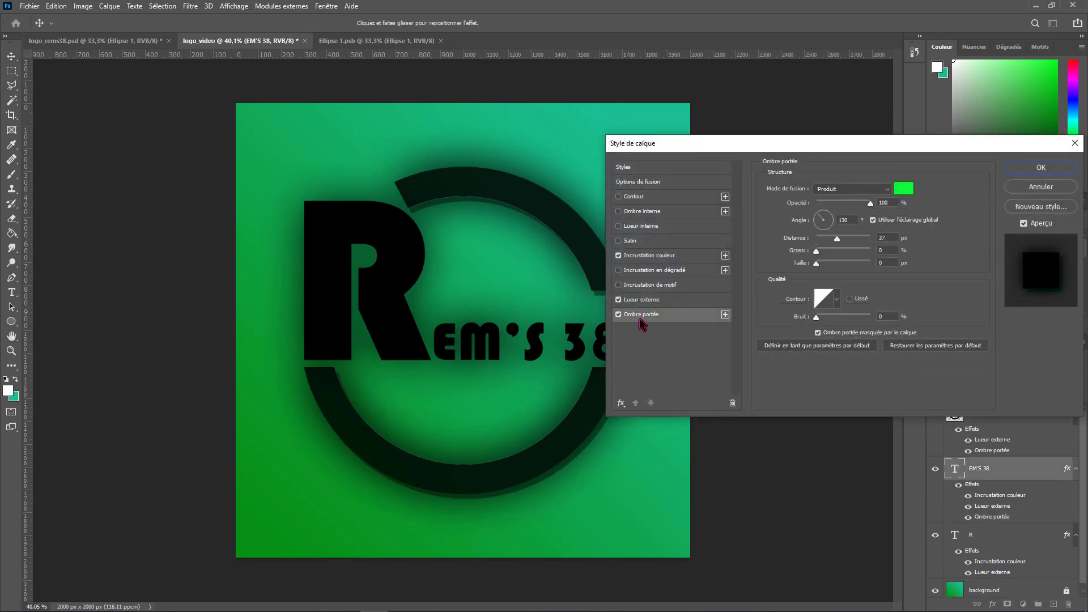
click(903, 189)
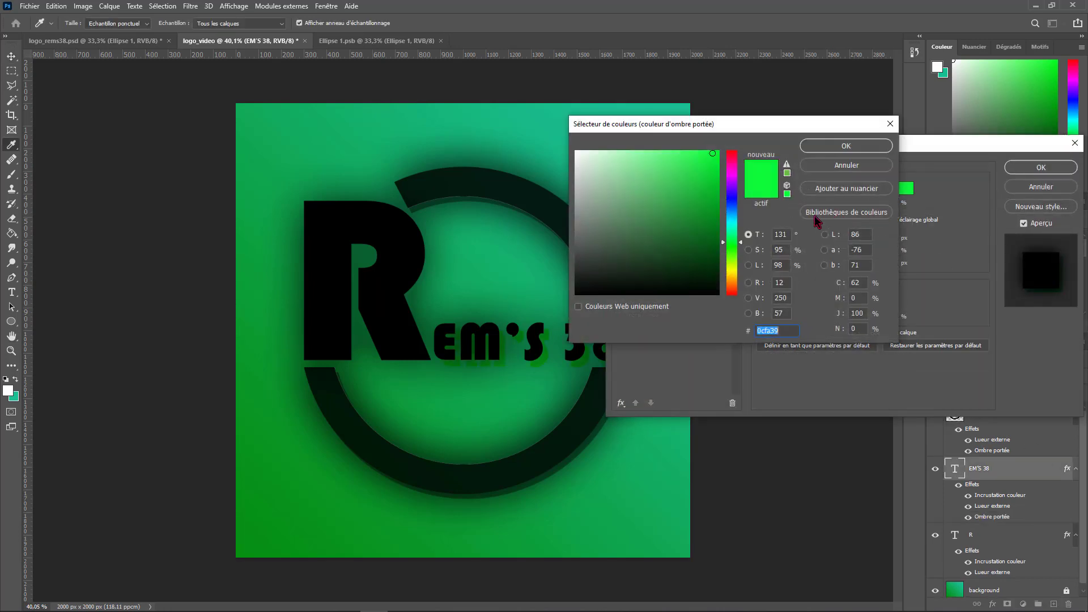
text(000000)
click(862, 148)
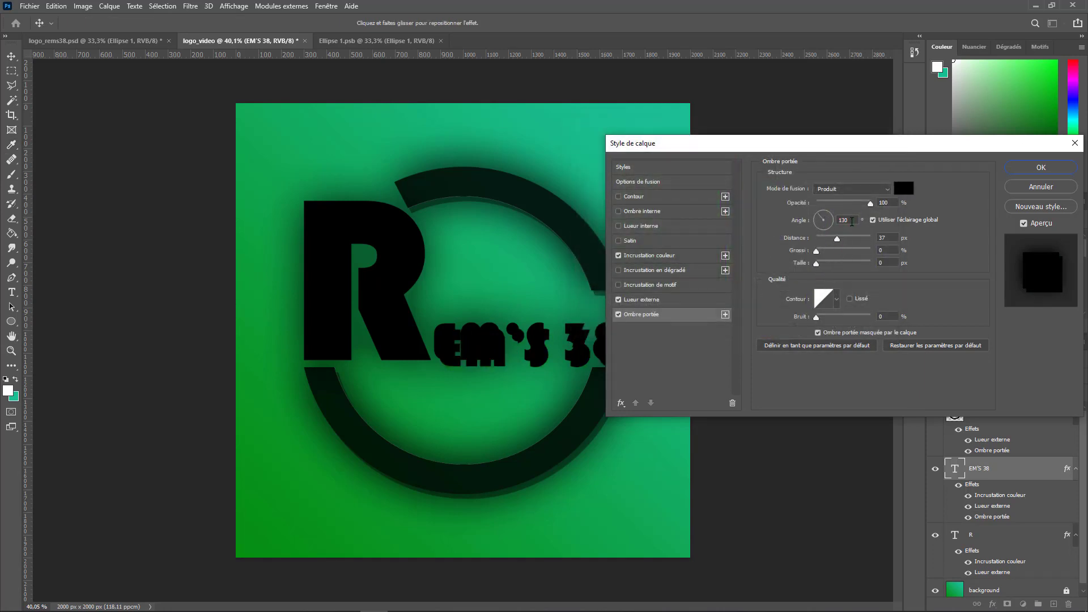
drag(870, 205, 827, 245)
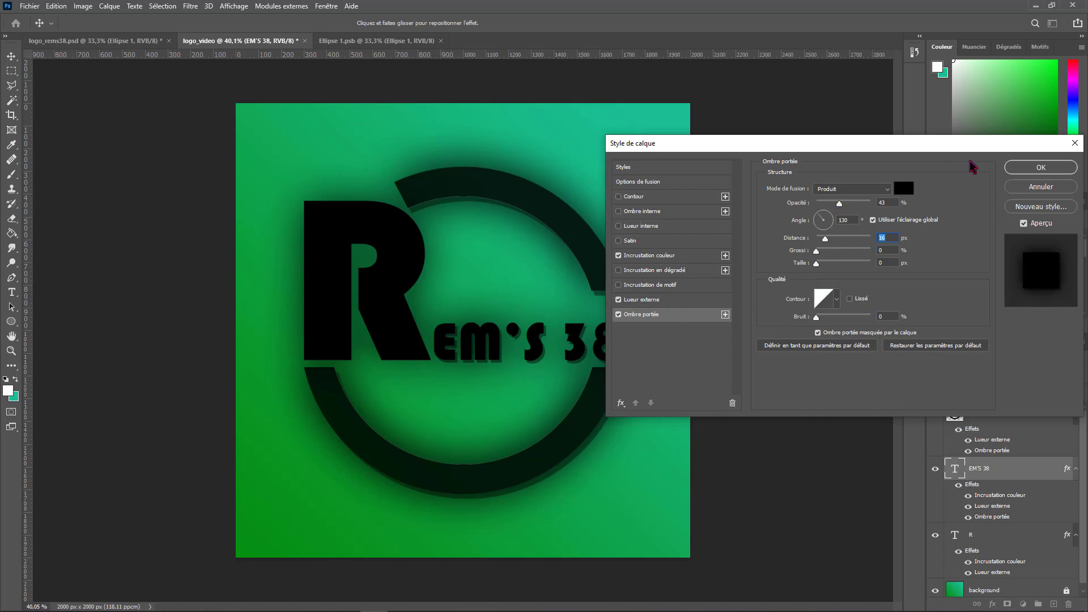
click(1031, 168)
Add a black (000000) drop shadow with 46% opacity and 31 px distance to the R text layer
double_click(1021, 533)
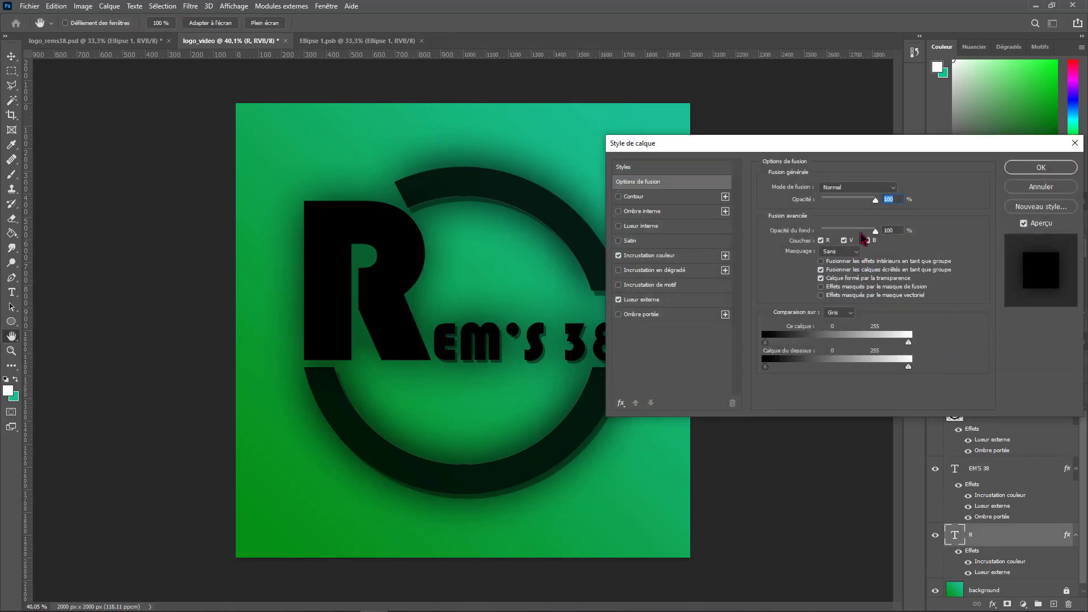
click(665, 316)
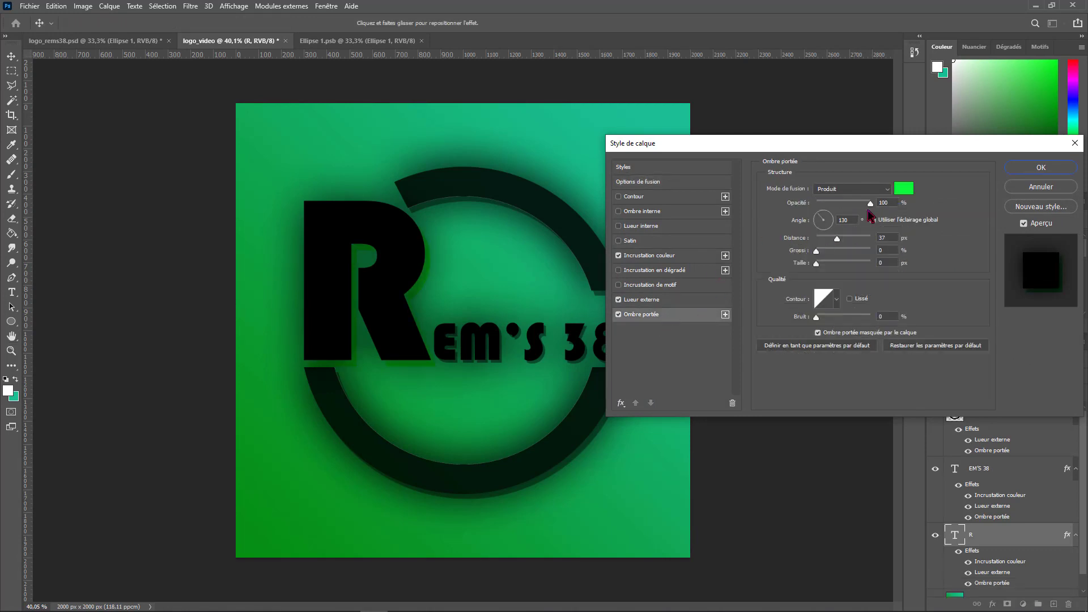
click(904, 188)
drag(584, 284, 504, 312)
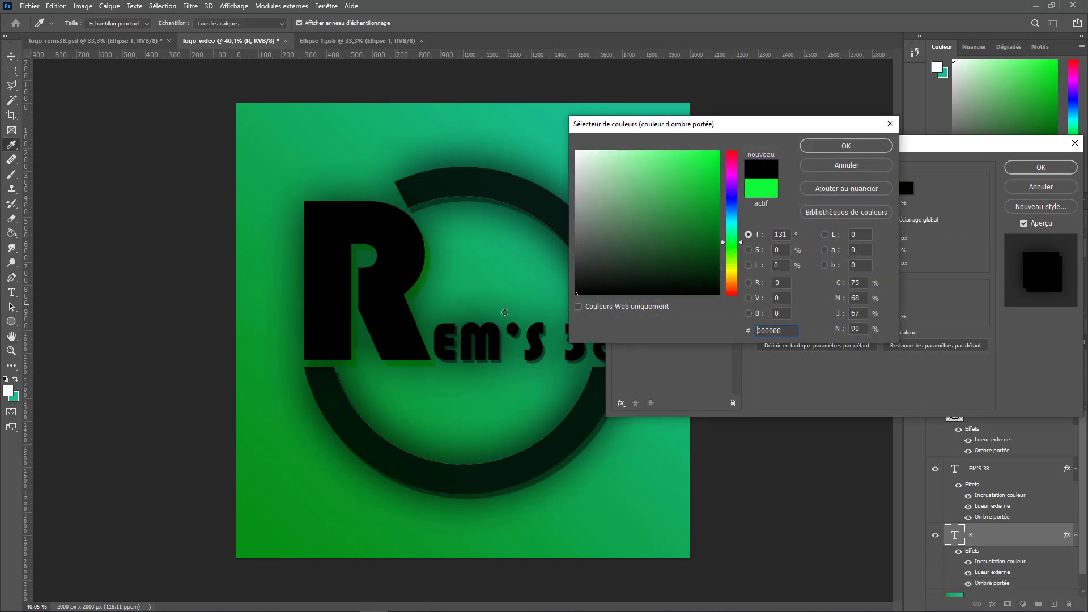
click(845, 146)
drag(869, 208, 836, 241)
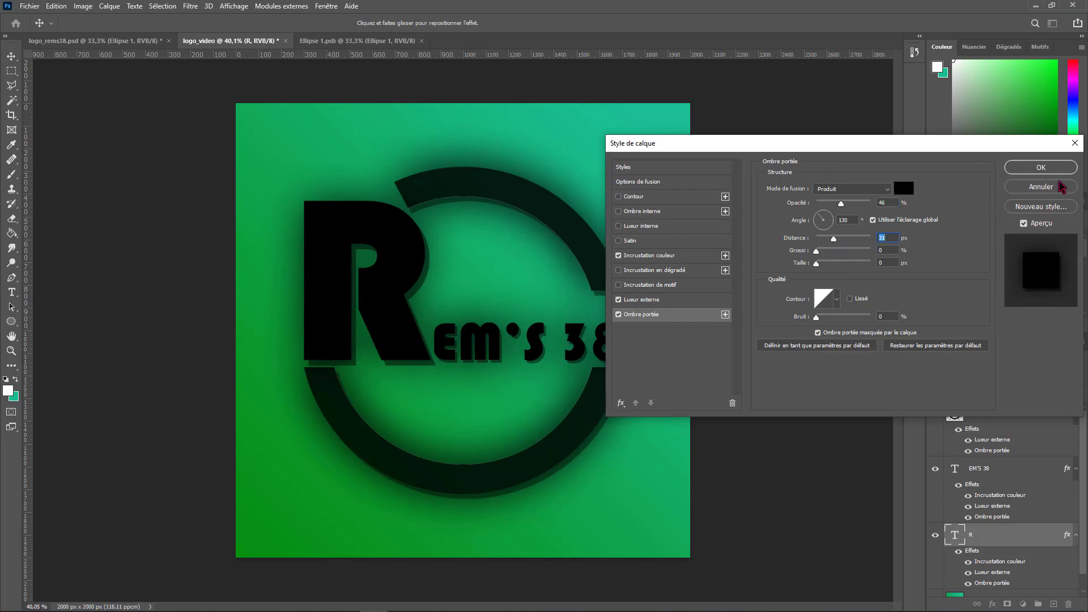
click(1043, 168)
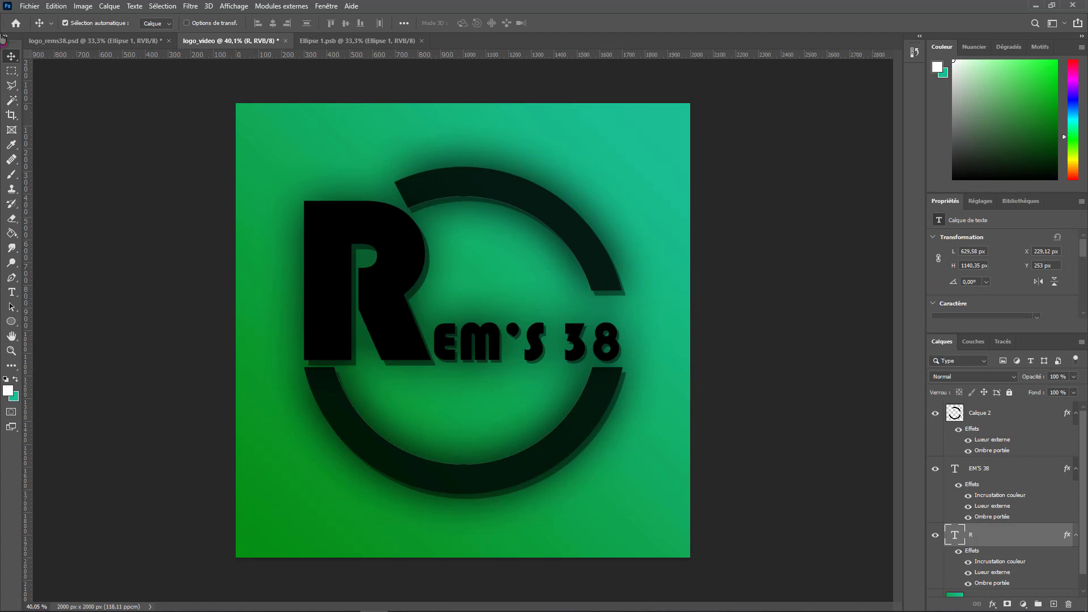
Compare the finished logo_video design with the original logo_rems38.psd, and minimize Photoshop to show the desktop
click(88, 41)
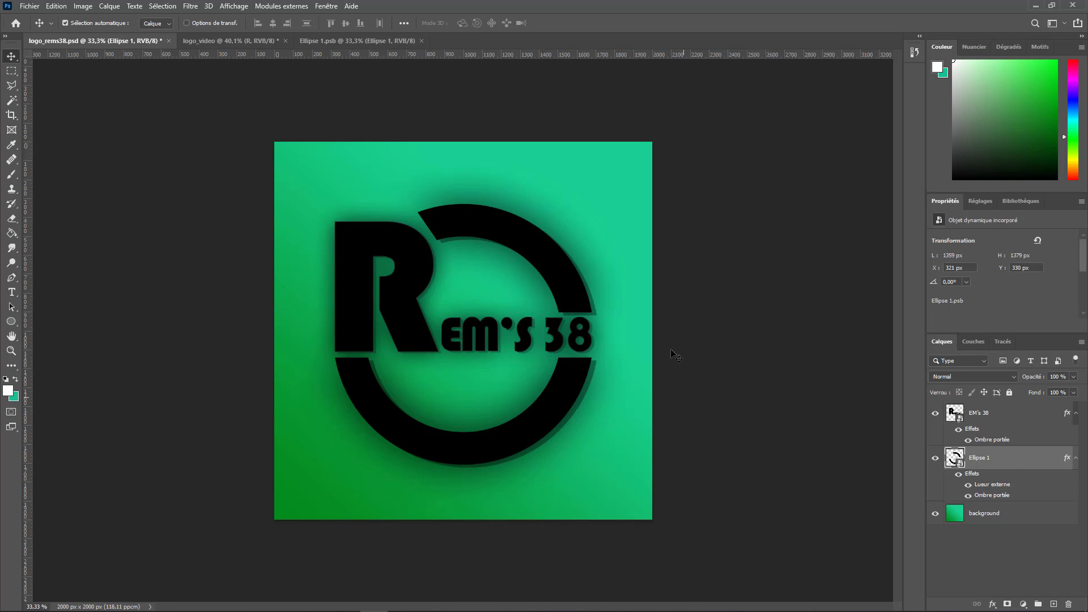
click(240, 44)
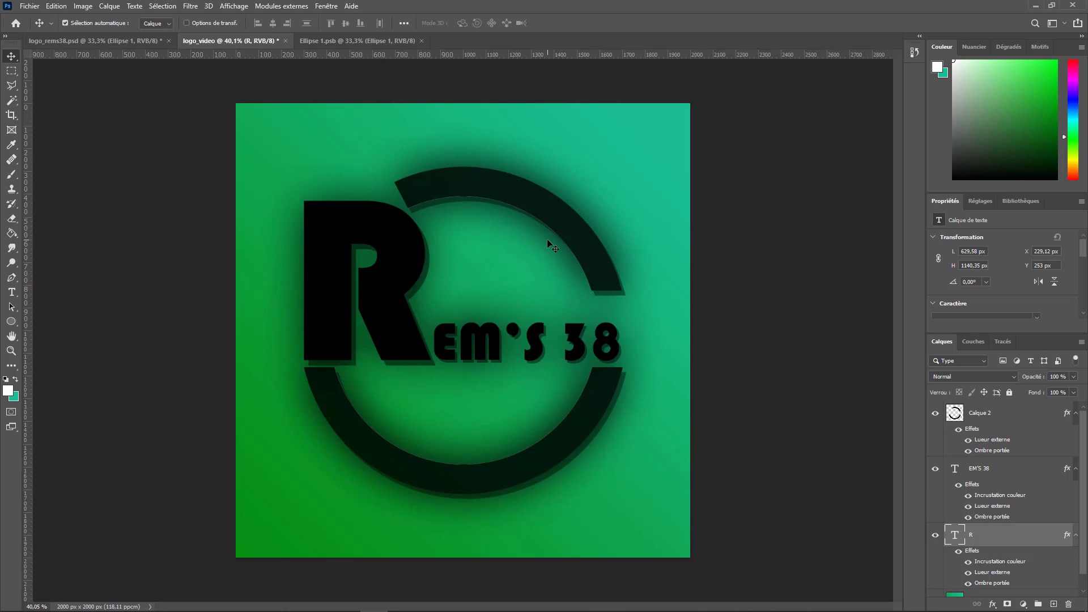
click(1035, 6)
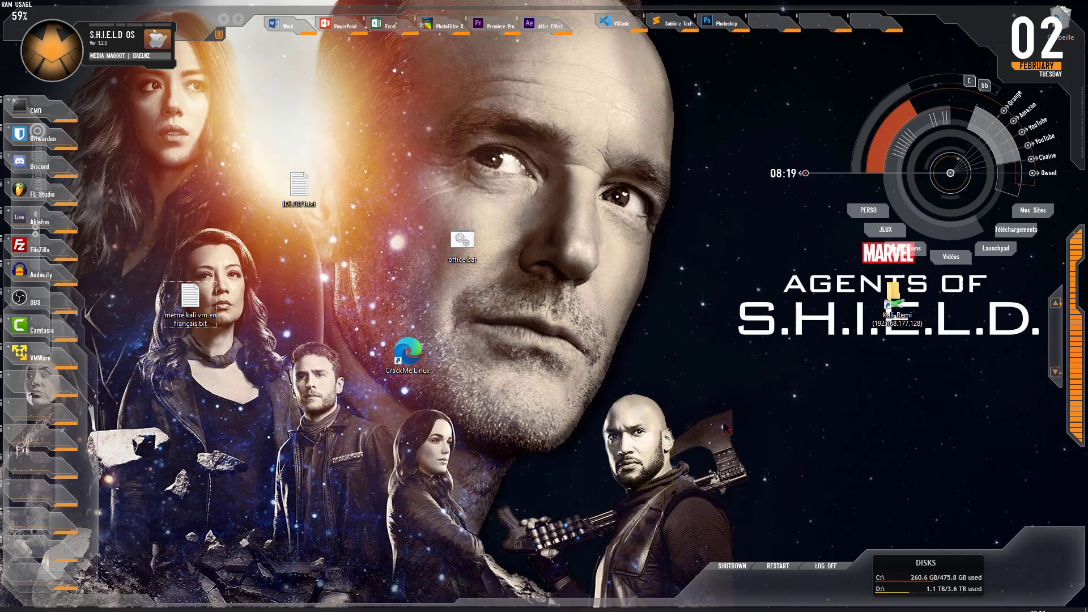